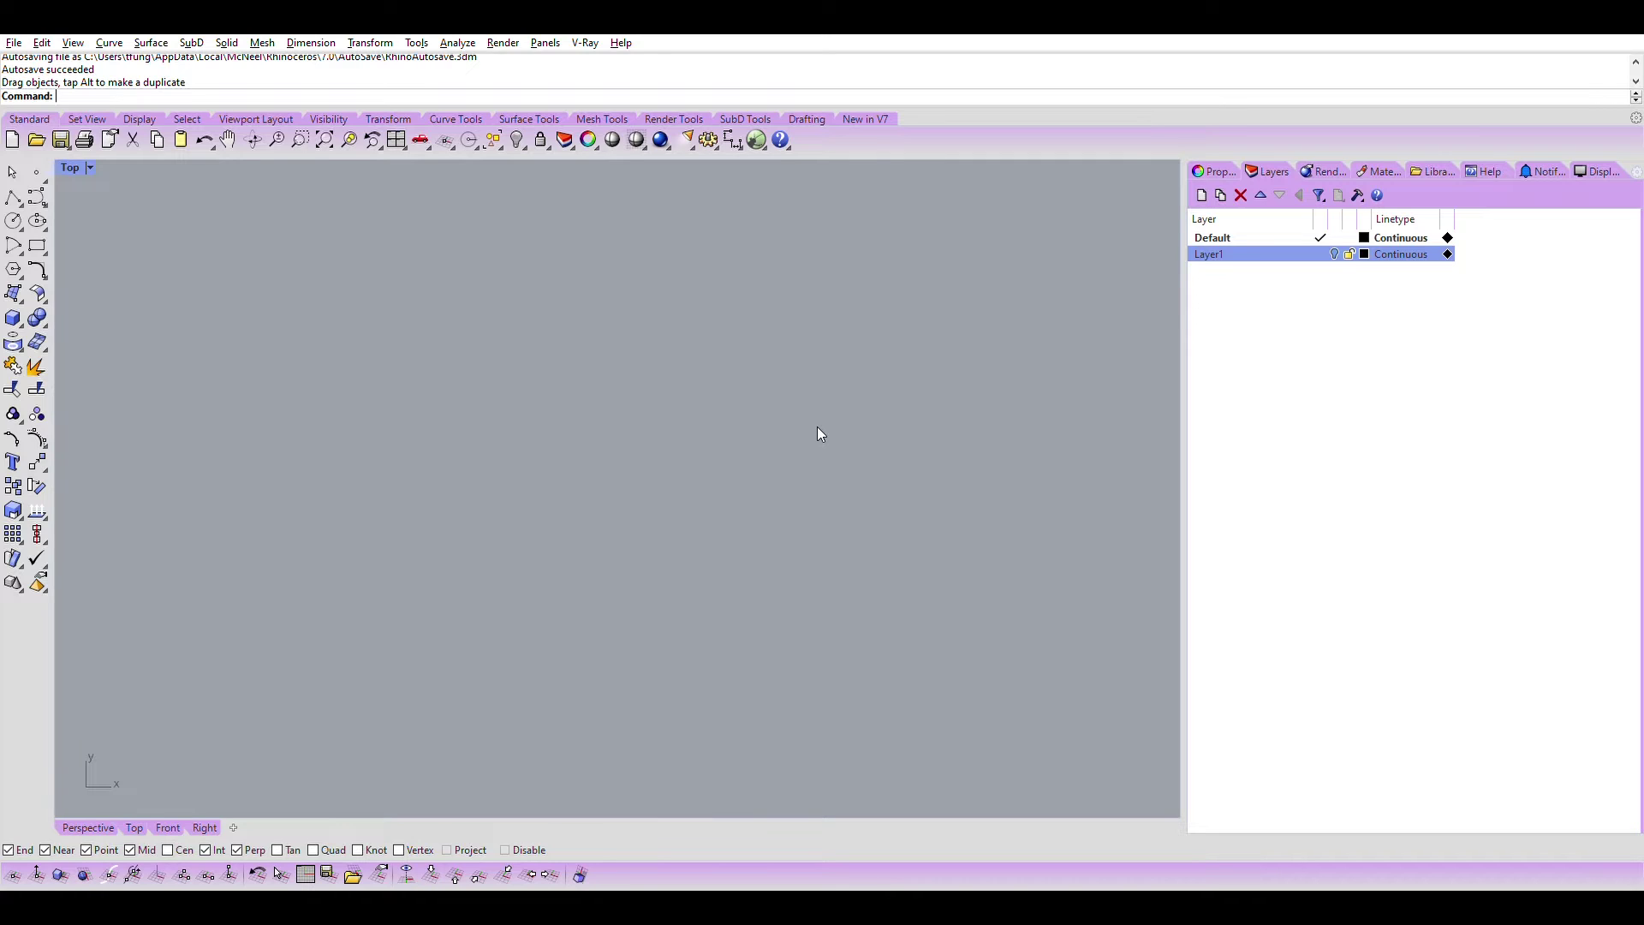
{"action": "type", "text": "Z"}
{"action": "type", "text": "E"}
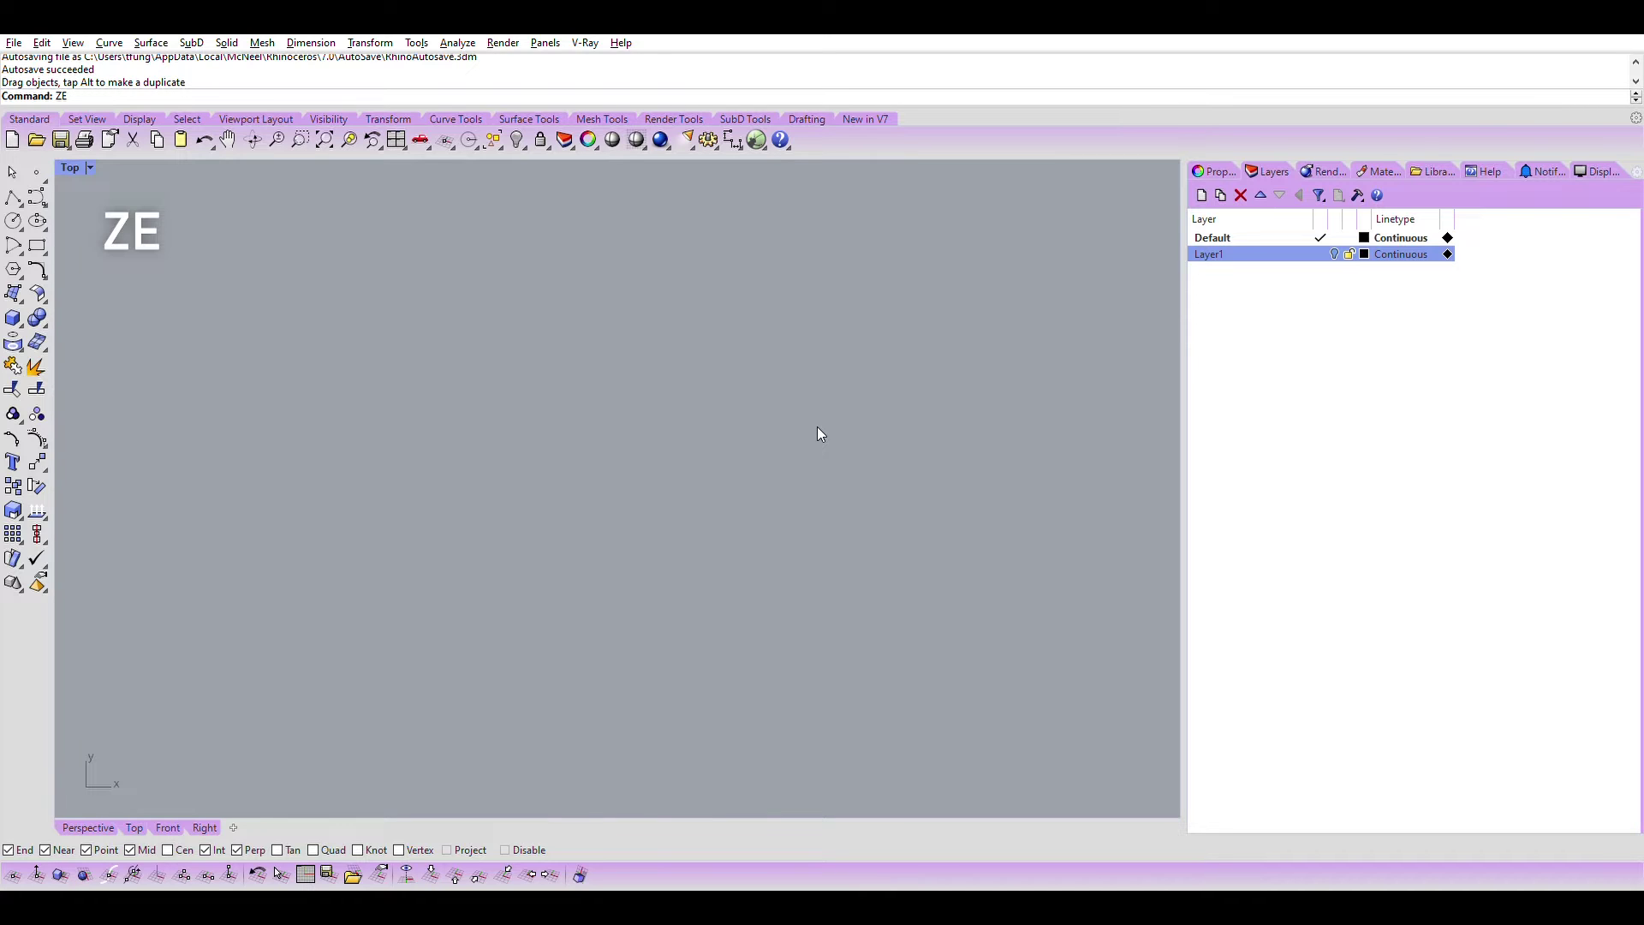
- Reset the Top view to the top construction plane, showing the grid and both cubes
{"action": "key", "text": "Return"}
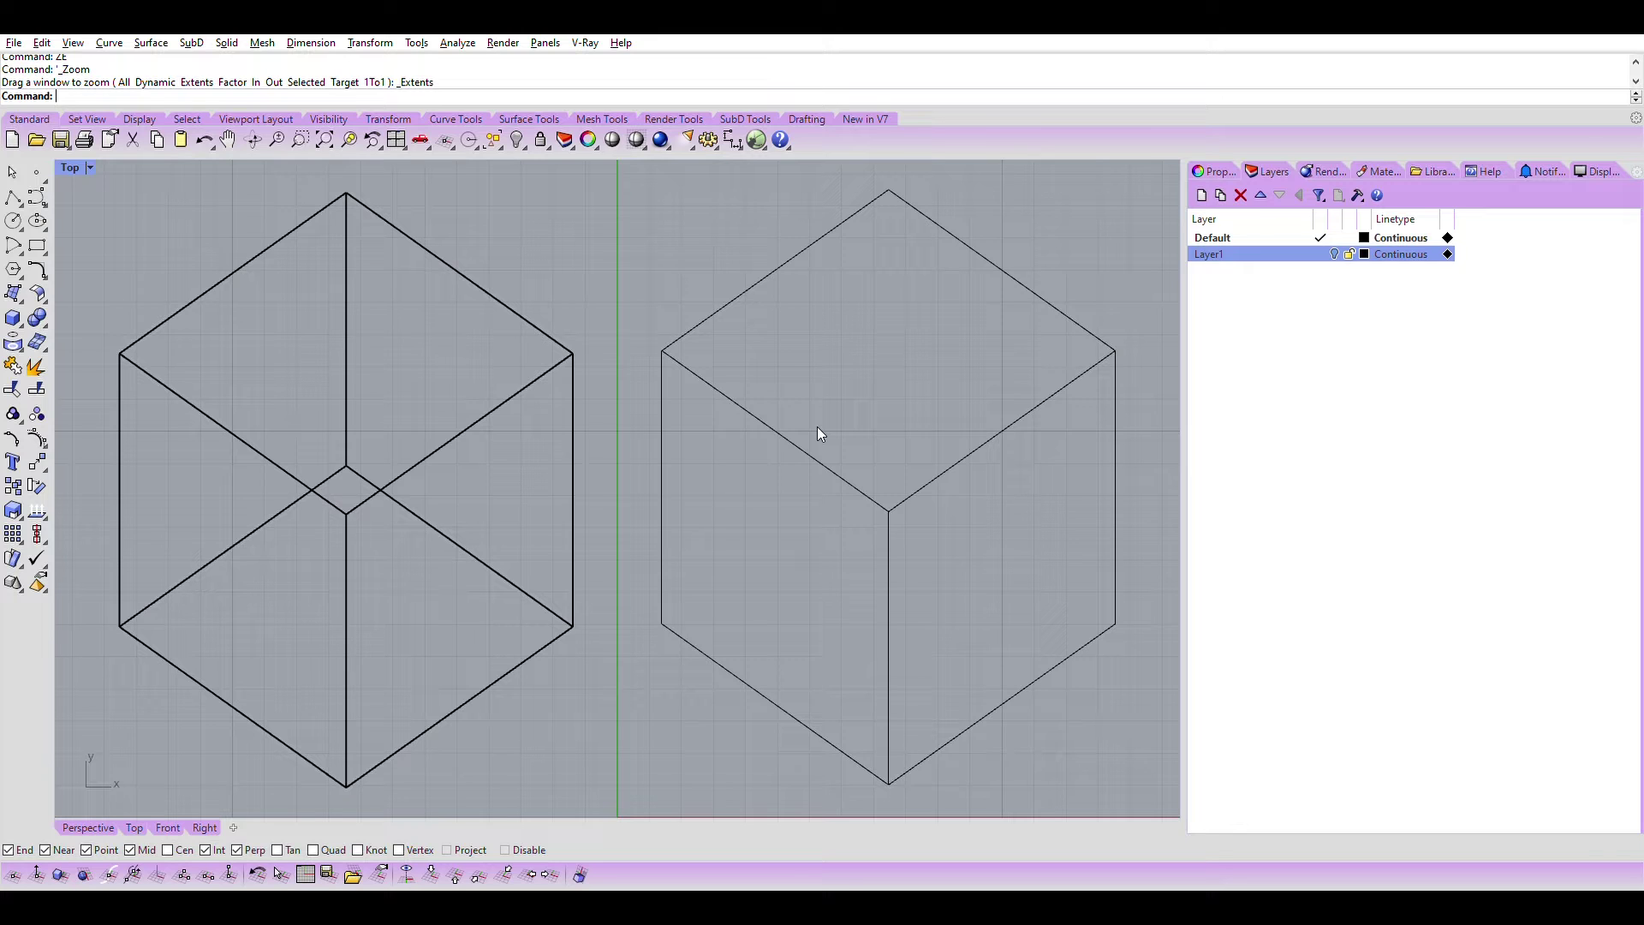
{"action": "scroll", "coordinate": [641, 460], "scroll_direction": "down", "scroll_amount": 2}
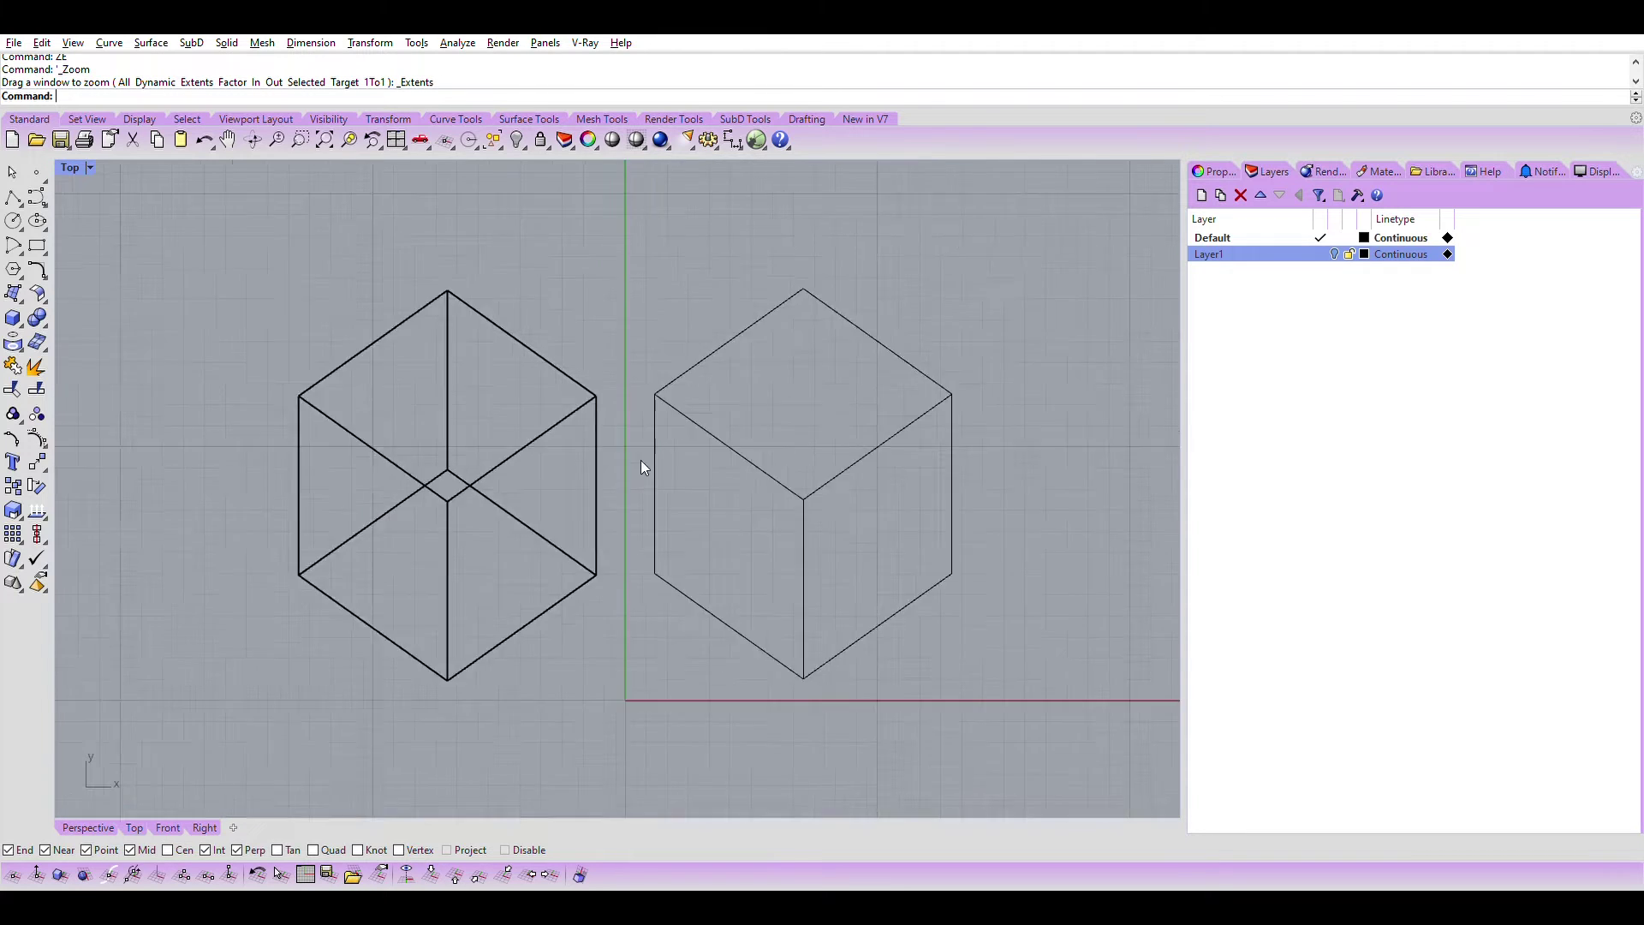
{"action": "scroll", "coordinate": [641, 460], "scroll_direction": "down", "scroll_amount": 4}
{"action": "scroll", "coordinate": [625, 453], "scroll_direction": "up", "scroll_amount": 5}
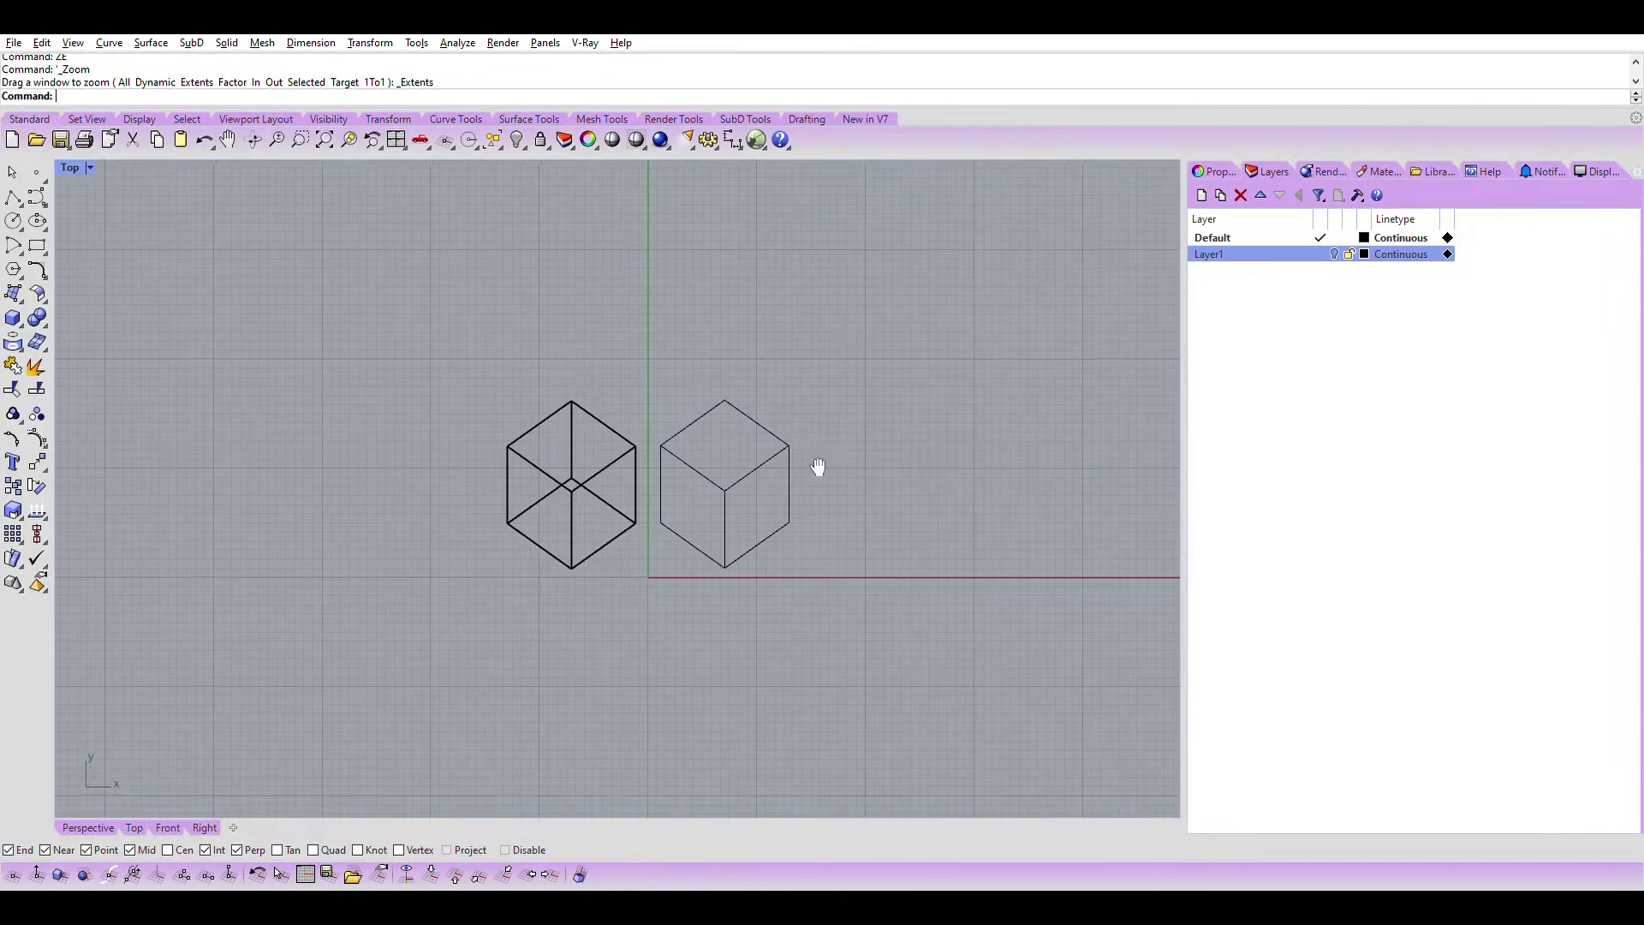
{"action": "scroll", "coordinate": [575, 462], "scroll_direction": "down", "scroll_amount": 6}
{"action": "scroll", "coordinate": [528, 457], "scroll_direction": "up", "scroll_amount": 2}
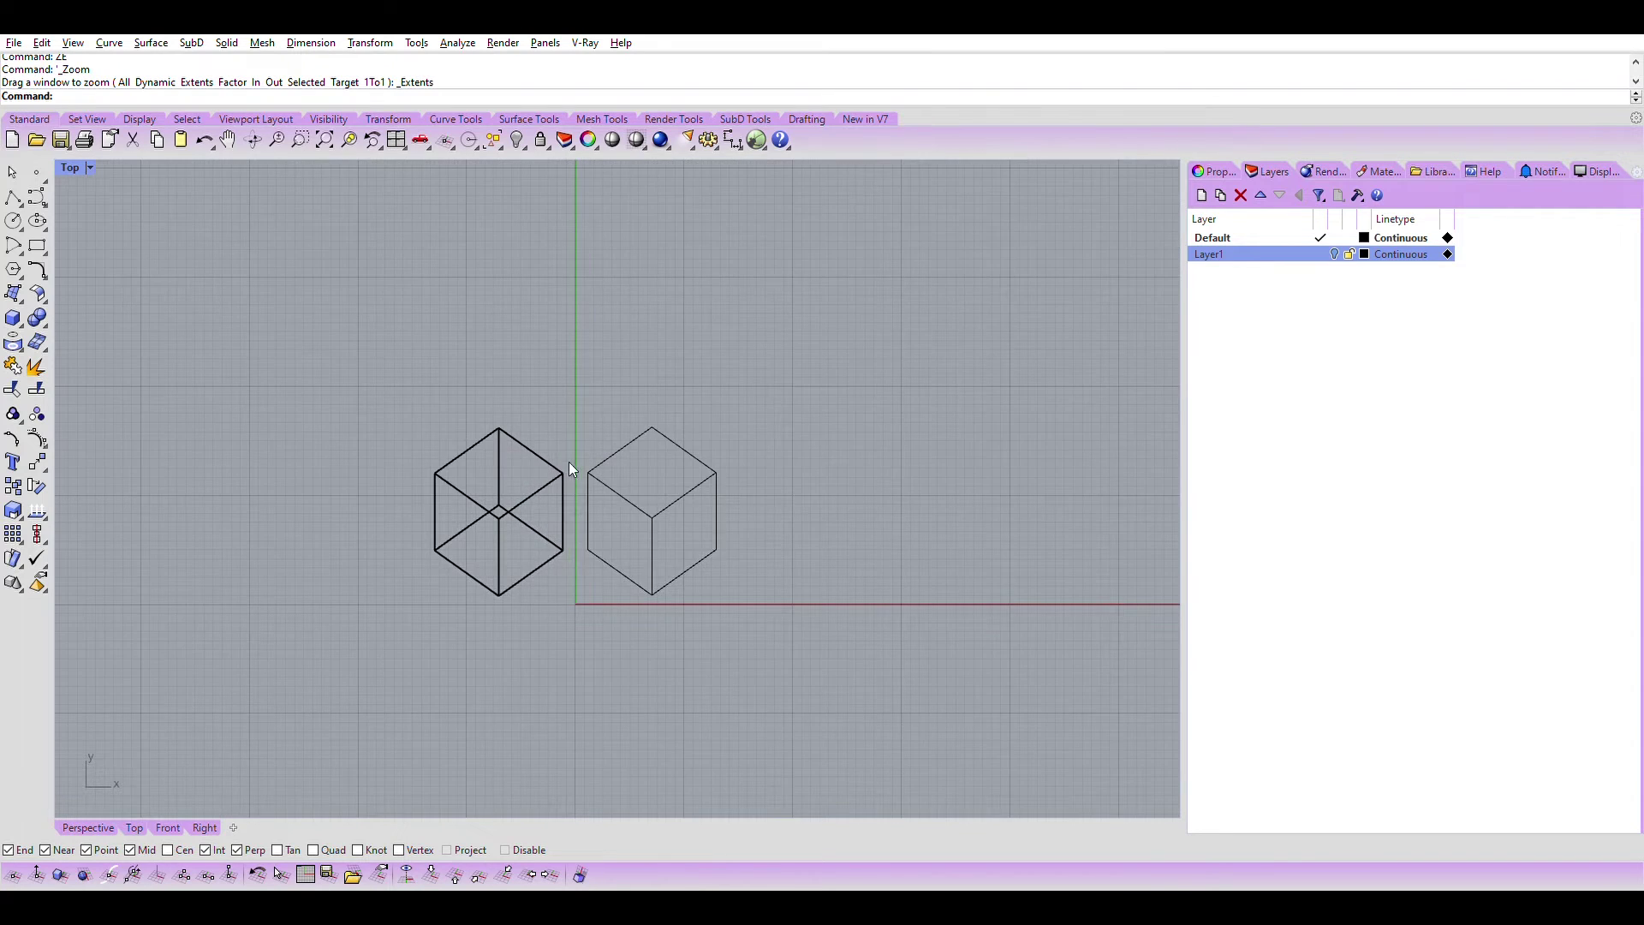
{"action": "scroll", "coordinate": [569, 462], "scroll_direction": "up", "scroll_amount": 2}
{"action": "scroll", "coordinate": [585, 466], "scroll_direction": "down", "scroll_amount": 4}
{"action": "scroll", "coordinate": [408, 485], "scroll_direction": "down", "scroll_amount": 3}
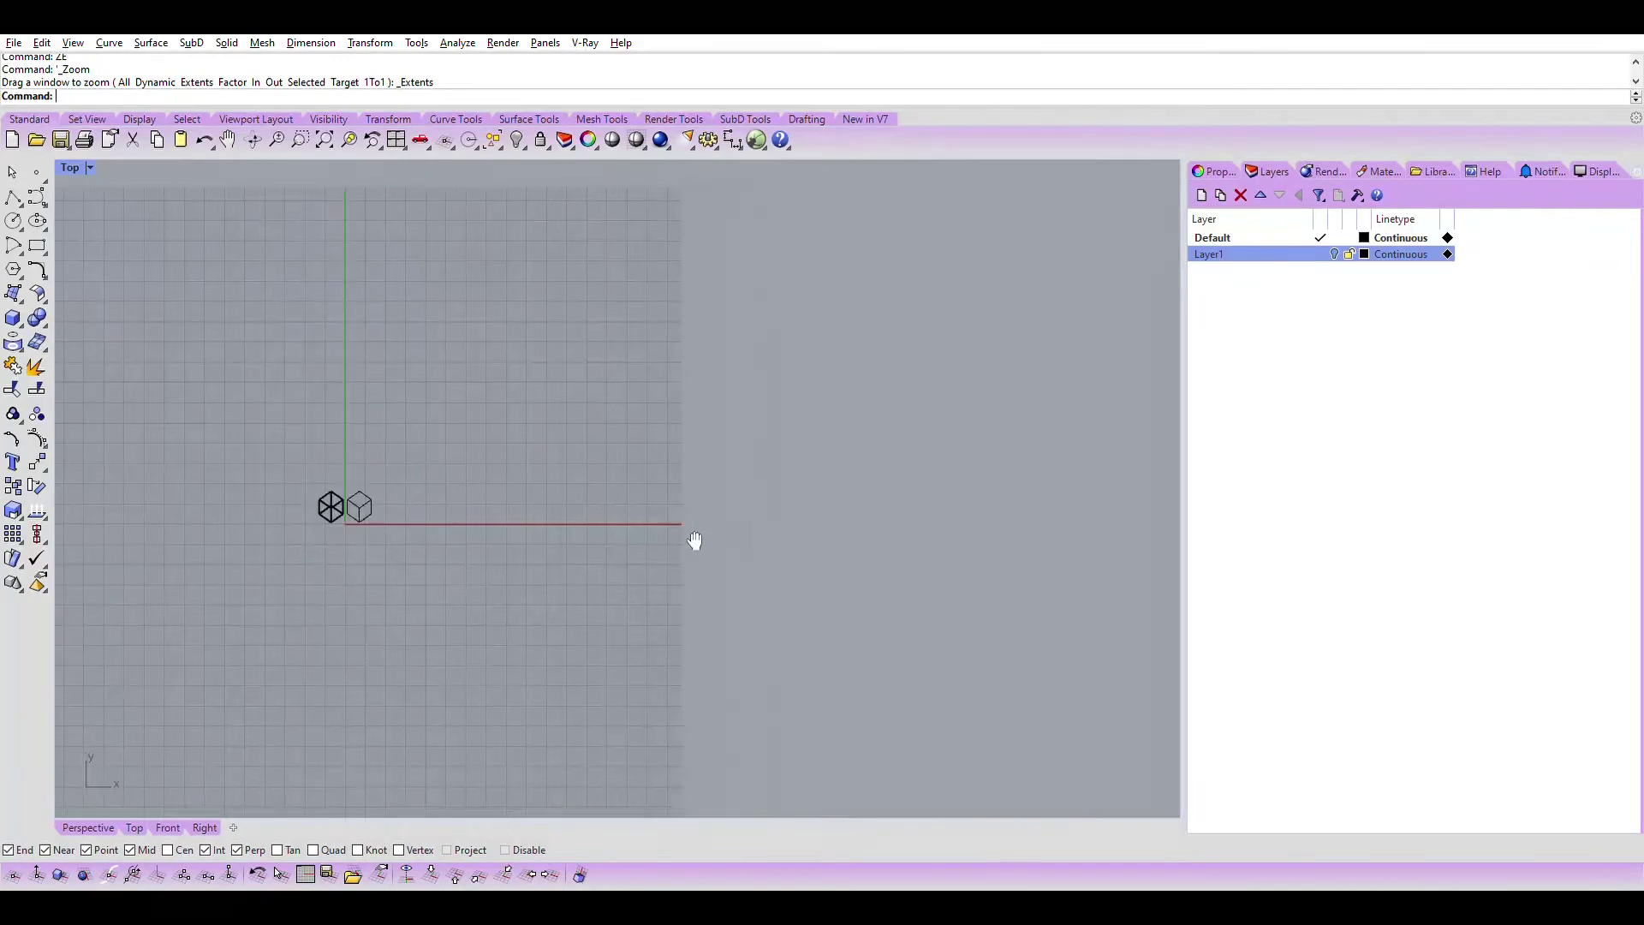
{"action": "scroll", "coordinate": [415, 506], "scroll_direction": "down", "scroll_amount": 3}
{"action": "right_click_drag", "start_coordinate": [518, 477], "coordinate": [447, 482]}
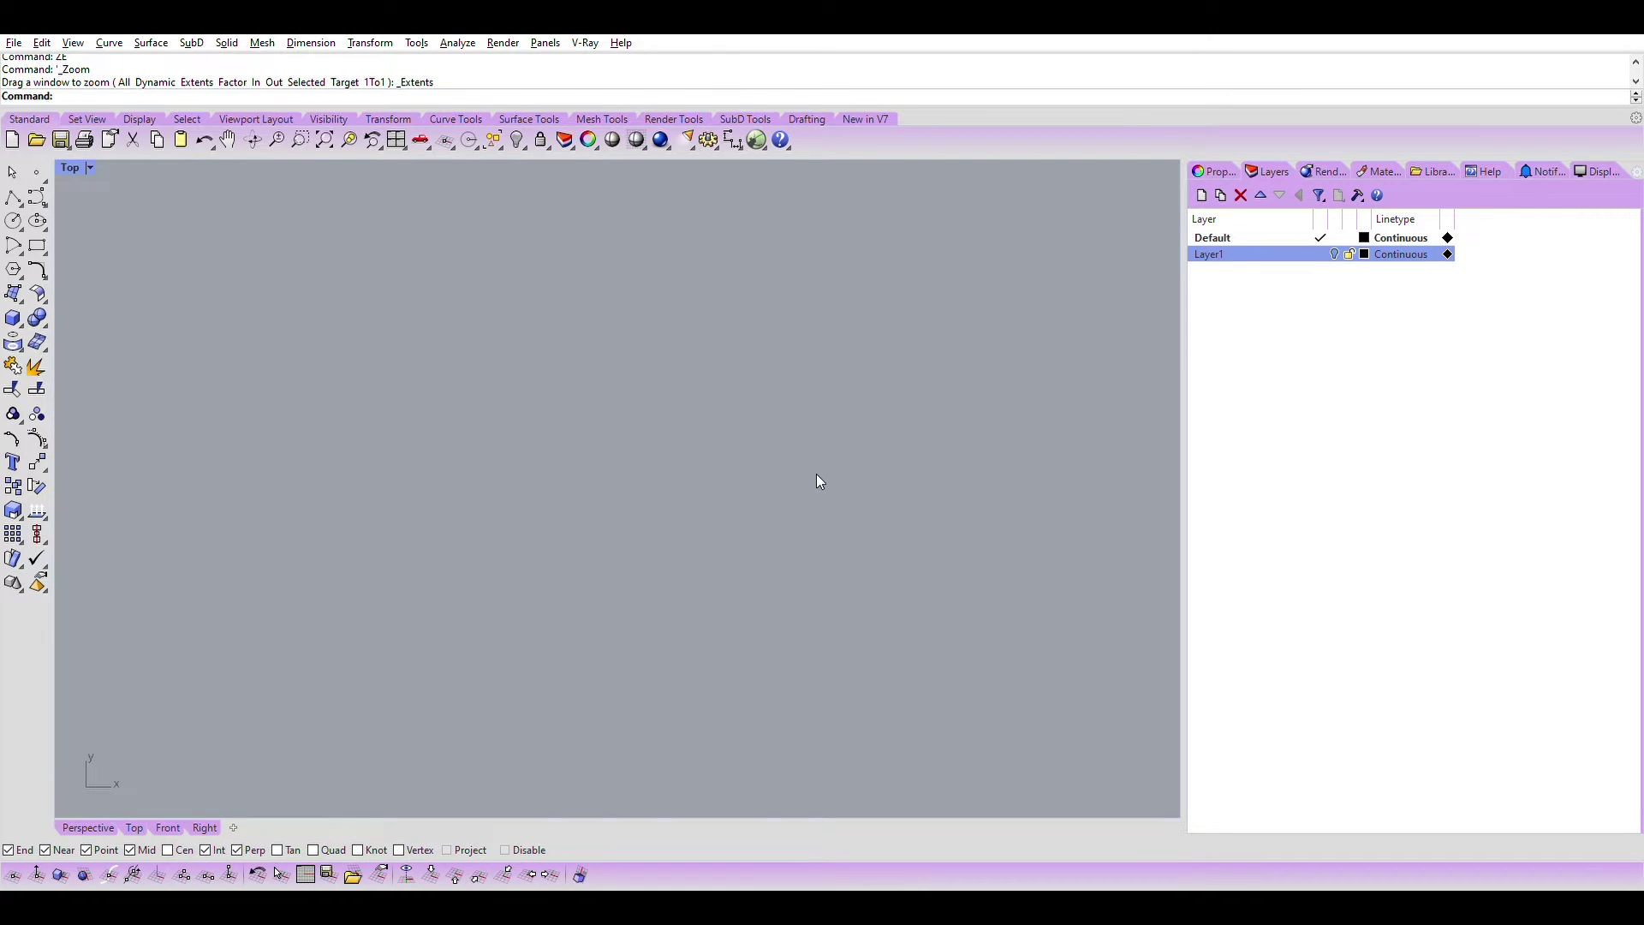
{"action": "type", "text": "Set"}
{"action": "type", "text": "View"}
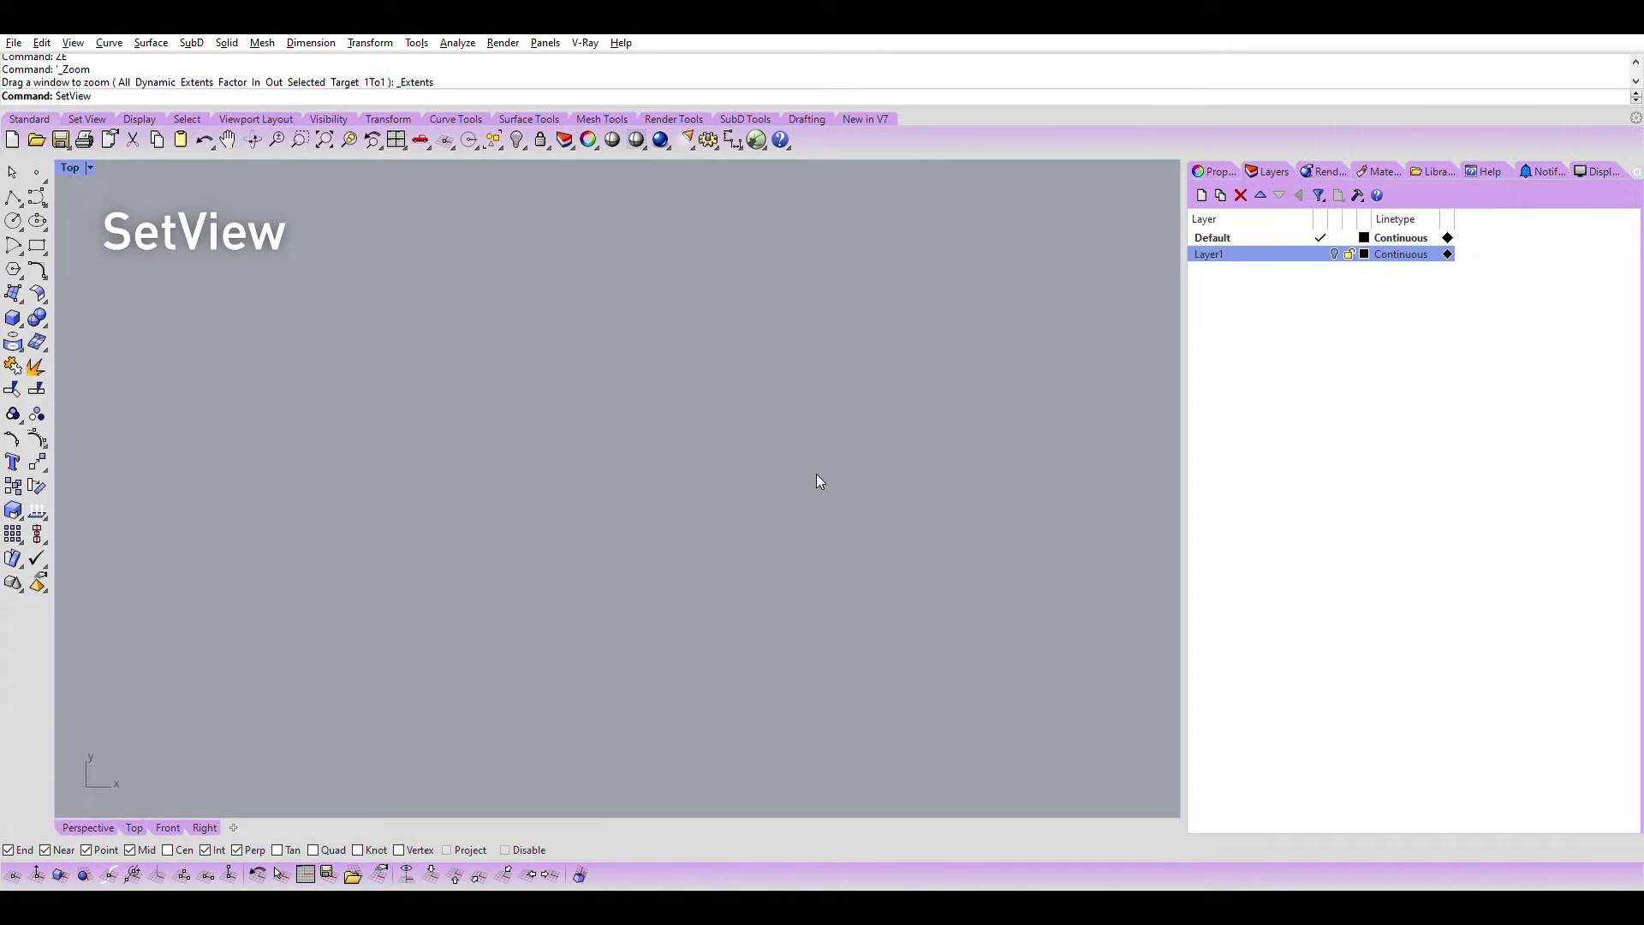
{"action": "key", "text": "Return"}
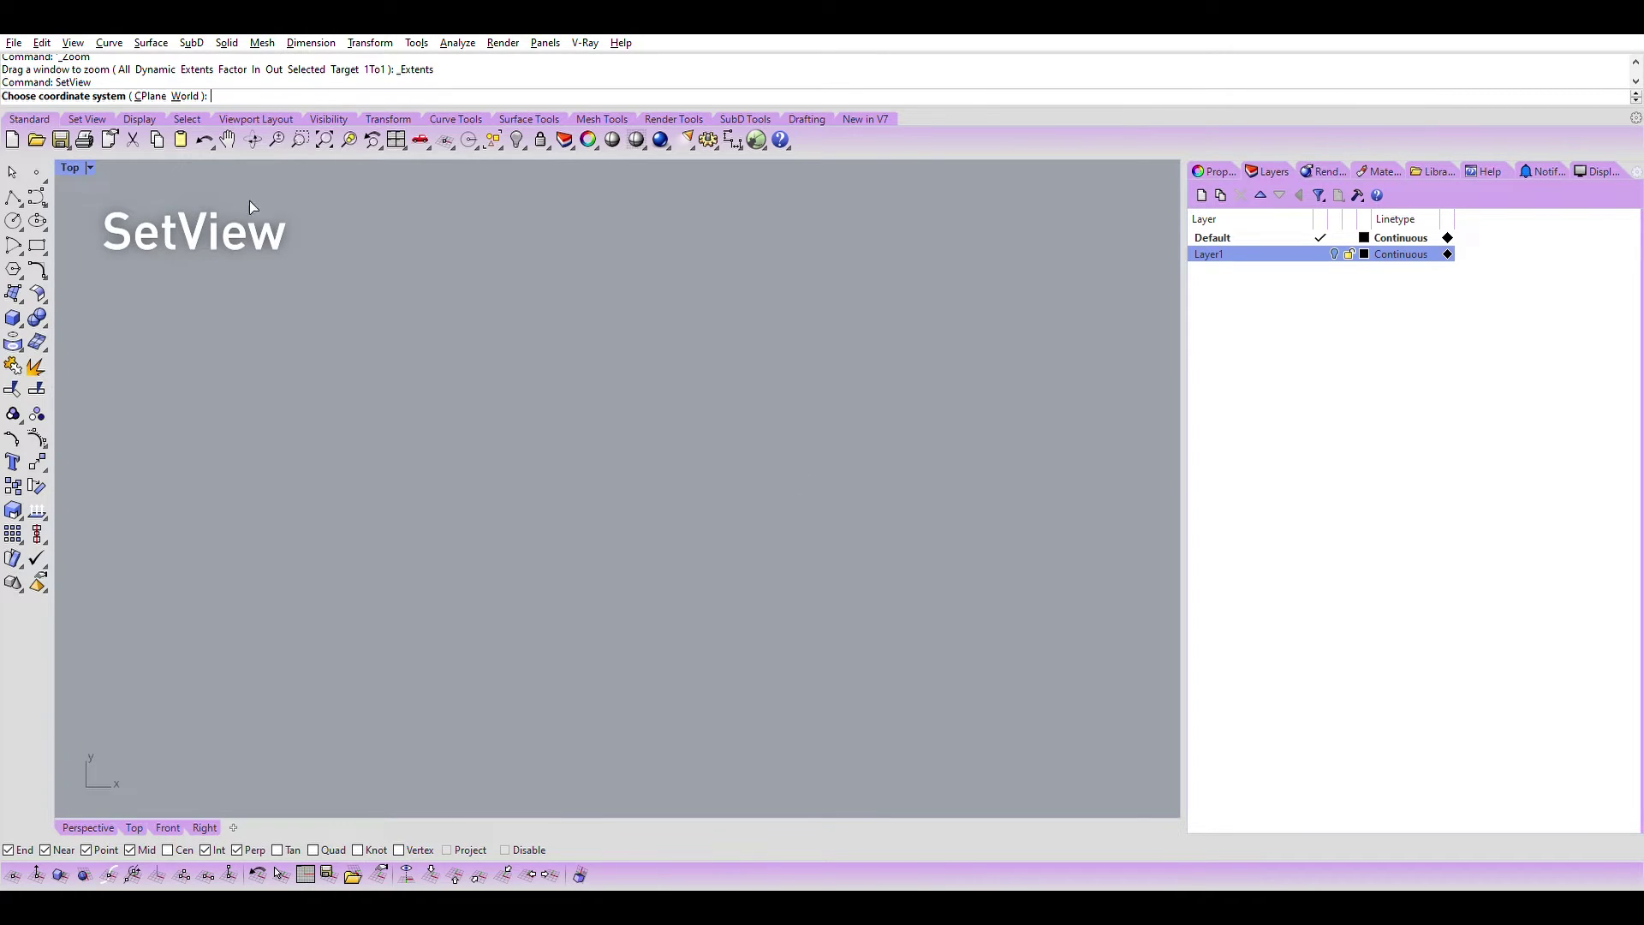
{"action": "left_click", "coordinate": [155, 93]}
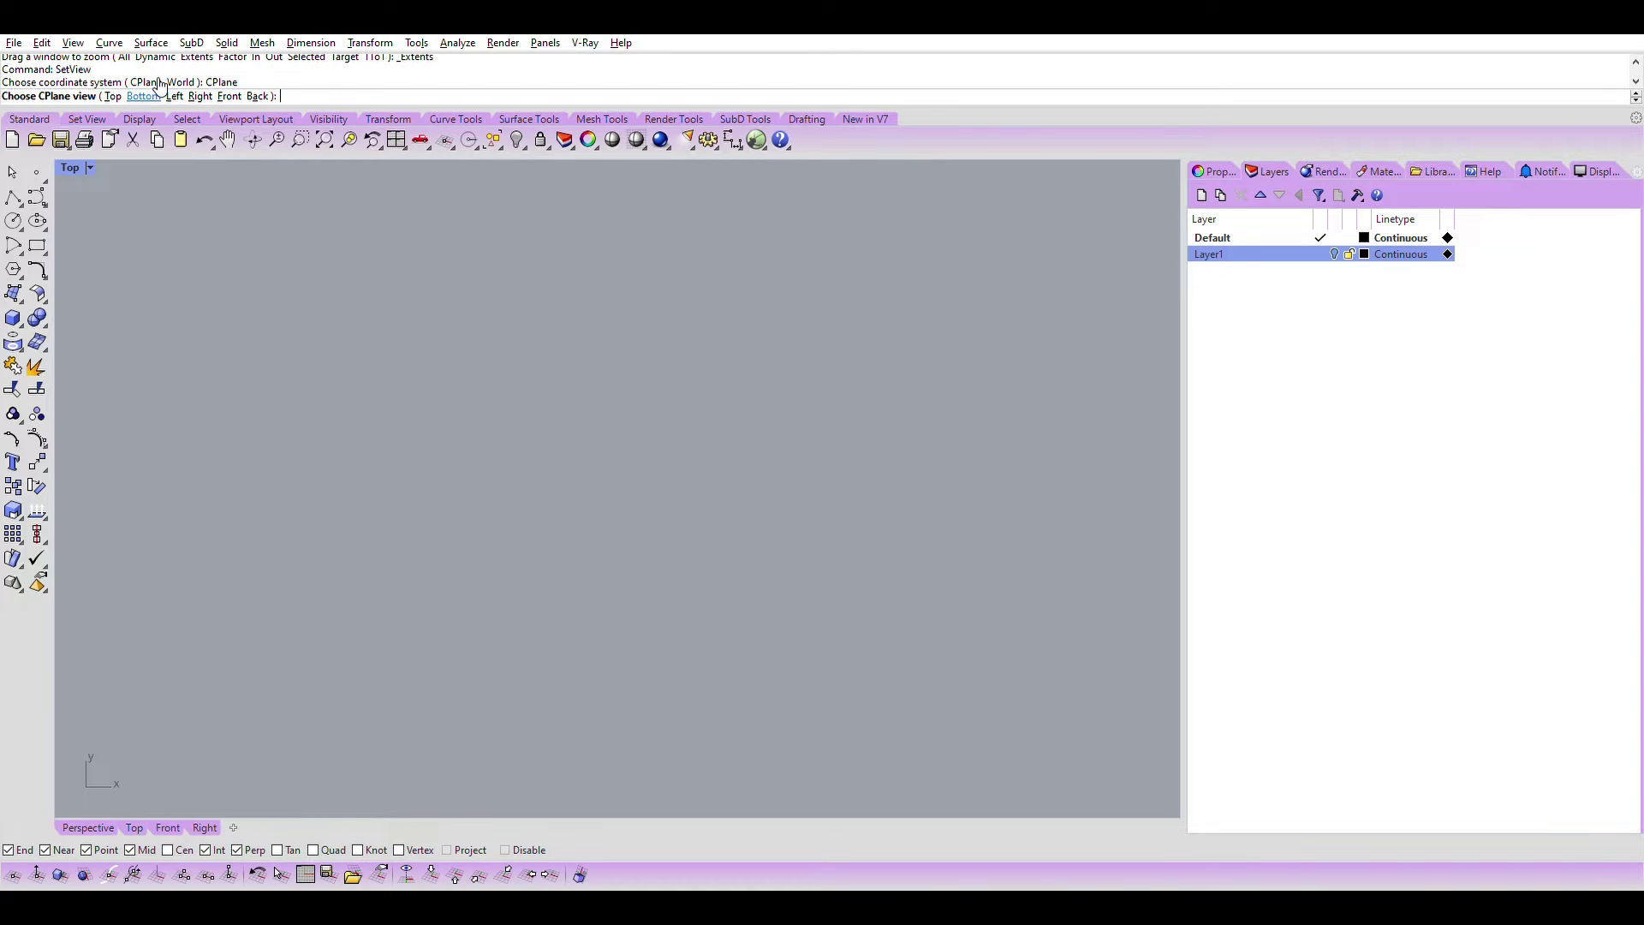
{"action": "left_click", "coordinate": [113, 94]}
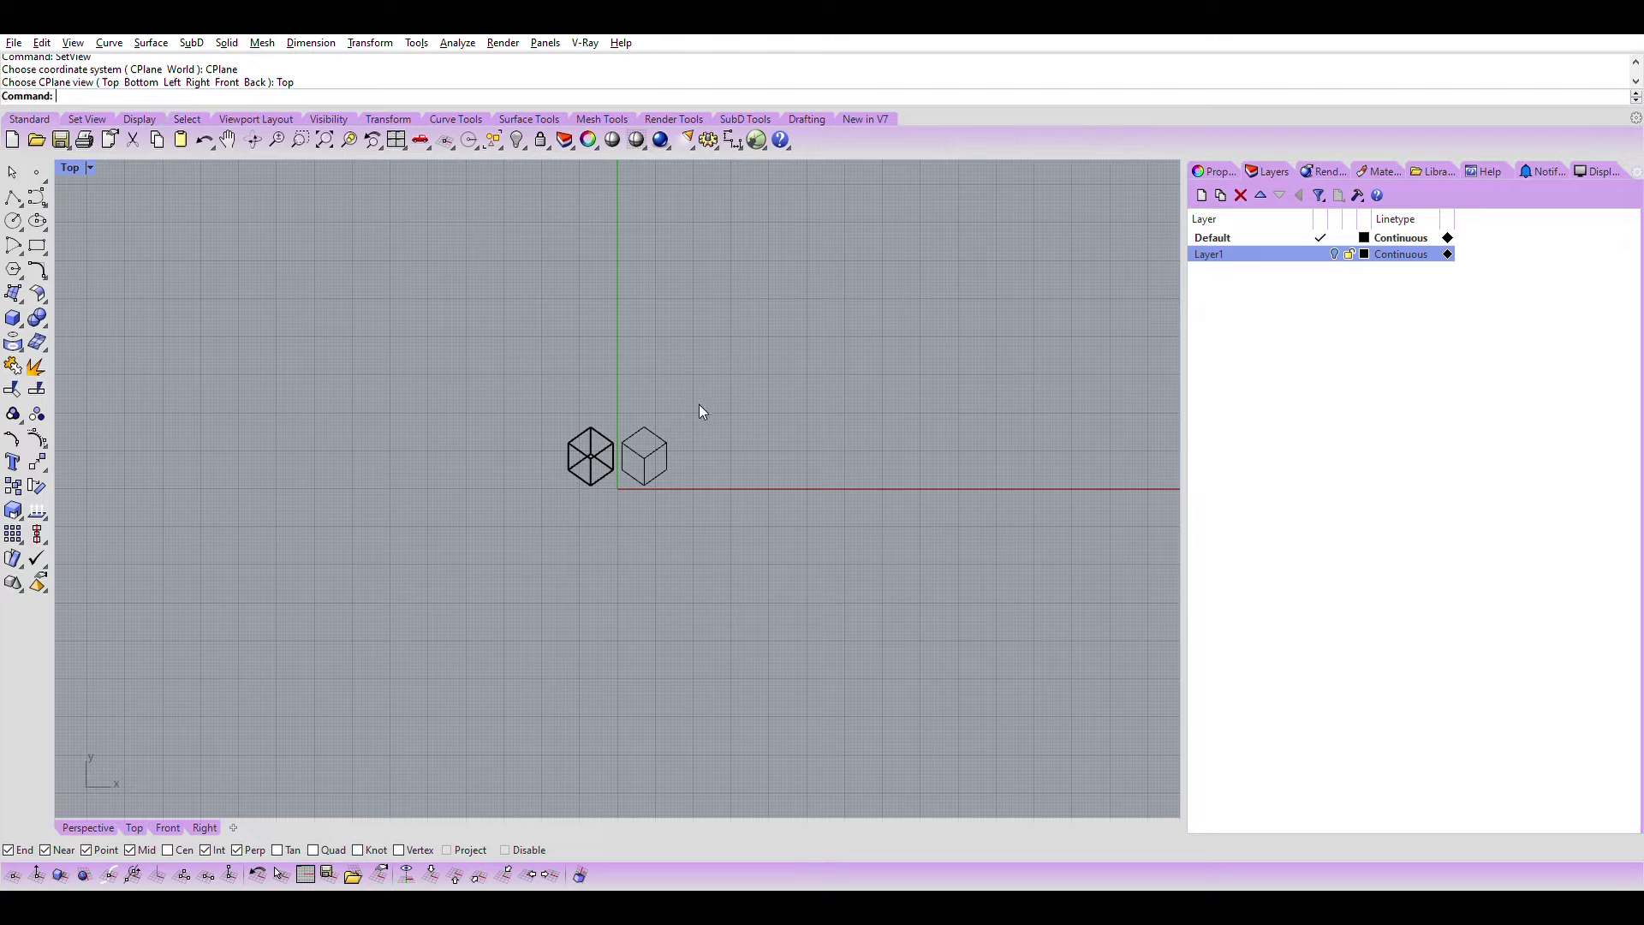
{"action": "scroll", "coordinate": [625, 484], "scroll_direction": "up", "scroll_amount": 3}
{"action": "scroll", "coordinate": [624, 482], "scroll_direction": "up", "scroll_amount": 1}
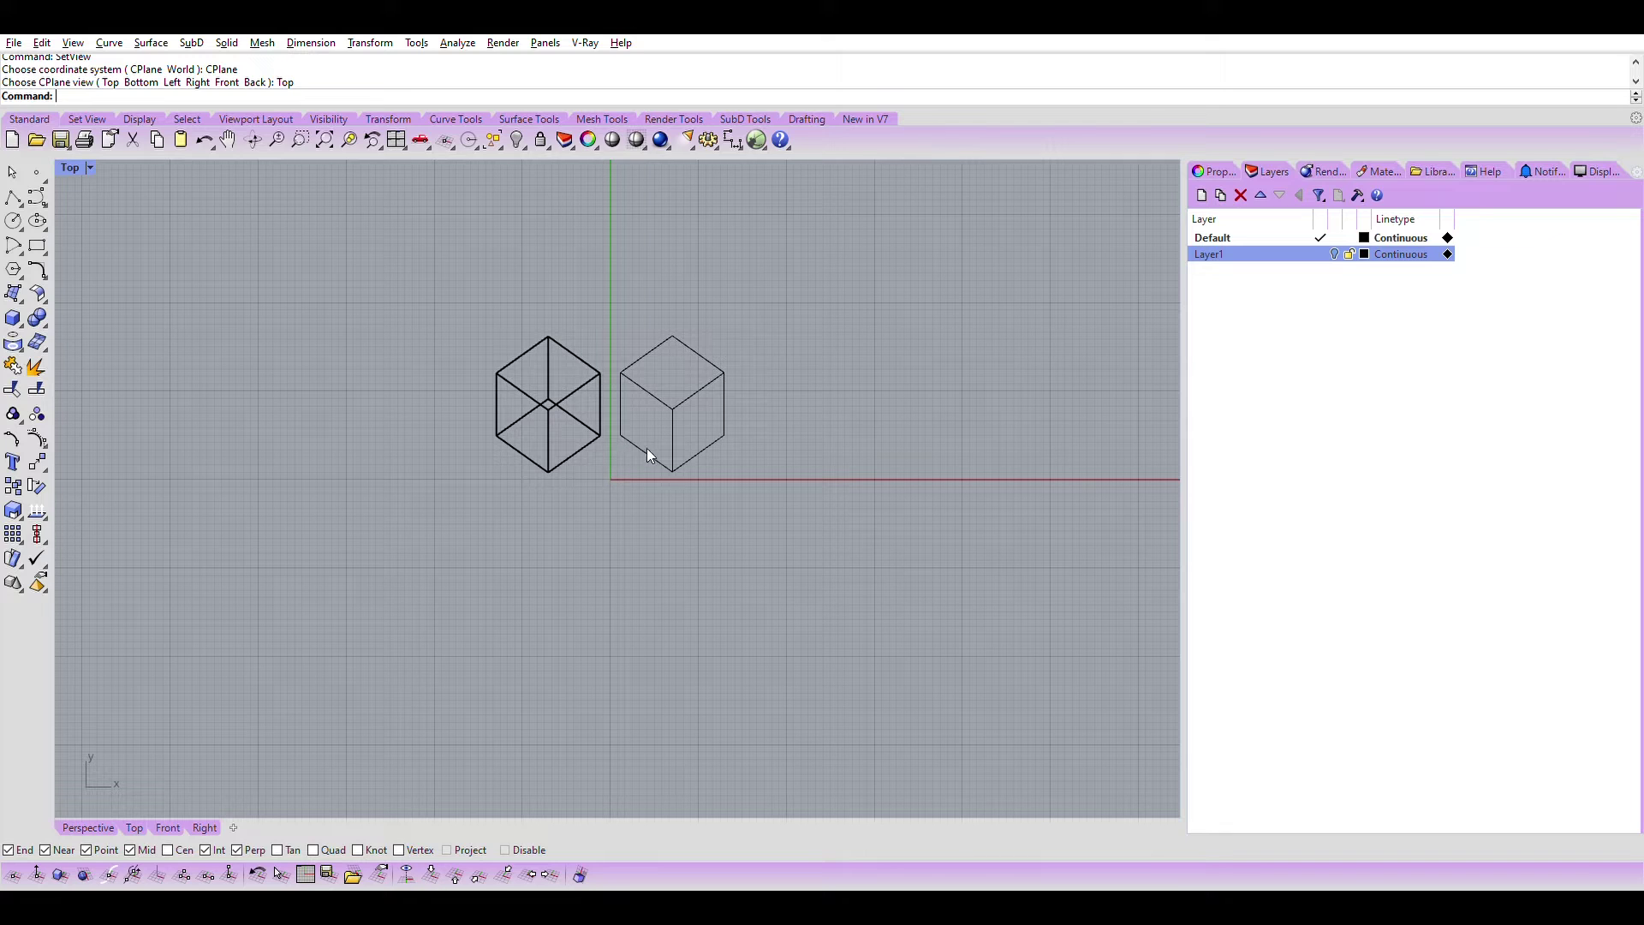
{"action": "scroll", "coordinate": [600, 468], "scroll_direction": "down", "scroll_amount": 1}
{"action": "scroll", "coordinate": [600, 467], "scroll_direction": "down", "scroll_amount": 1}
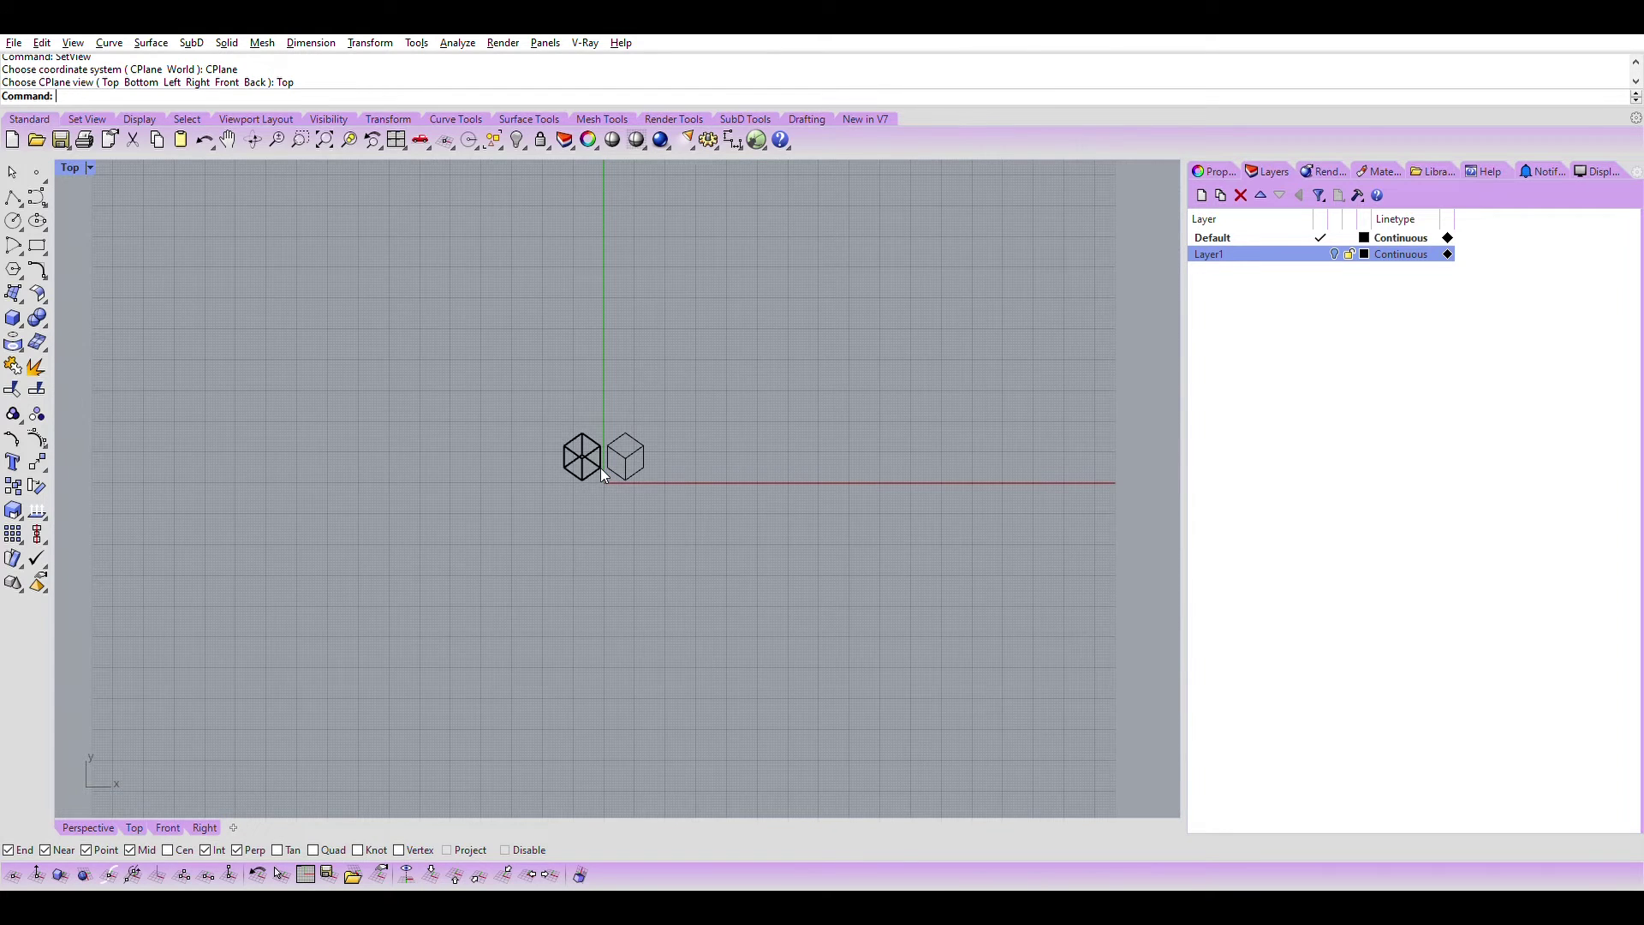
{"action": "scroll", "coordinate": [601, 466], "scroll_direction": "down", "scroll_amount": 1}
{"action": "scroll", "coordinate": [694, 455], "scroll_direction": "up", "scroll_amount": 4}
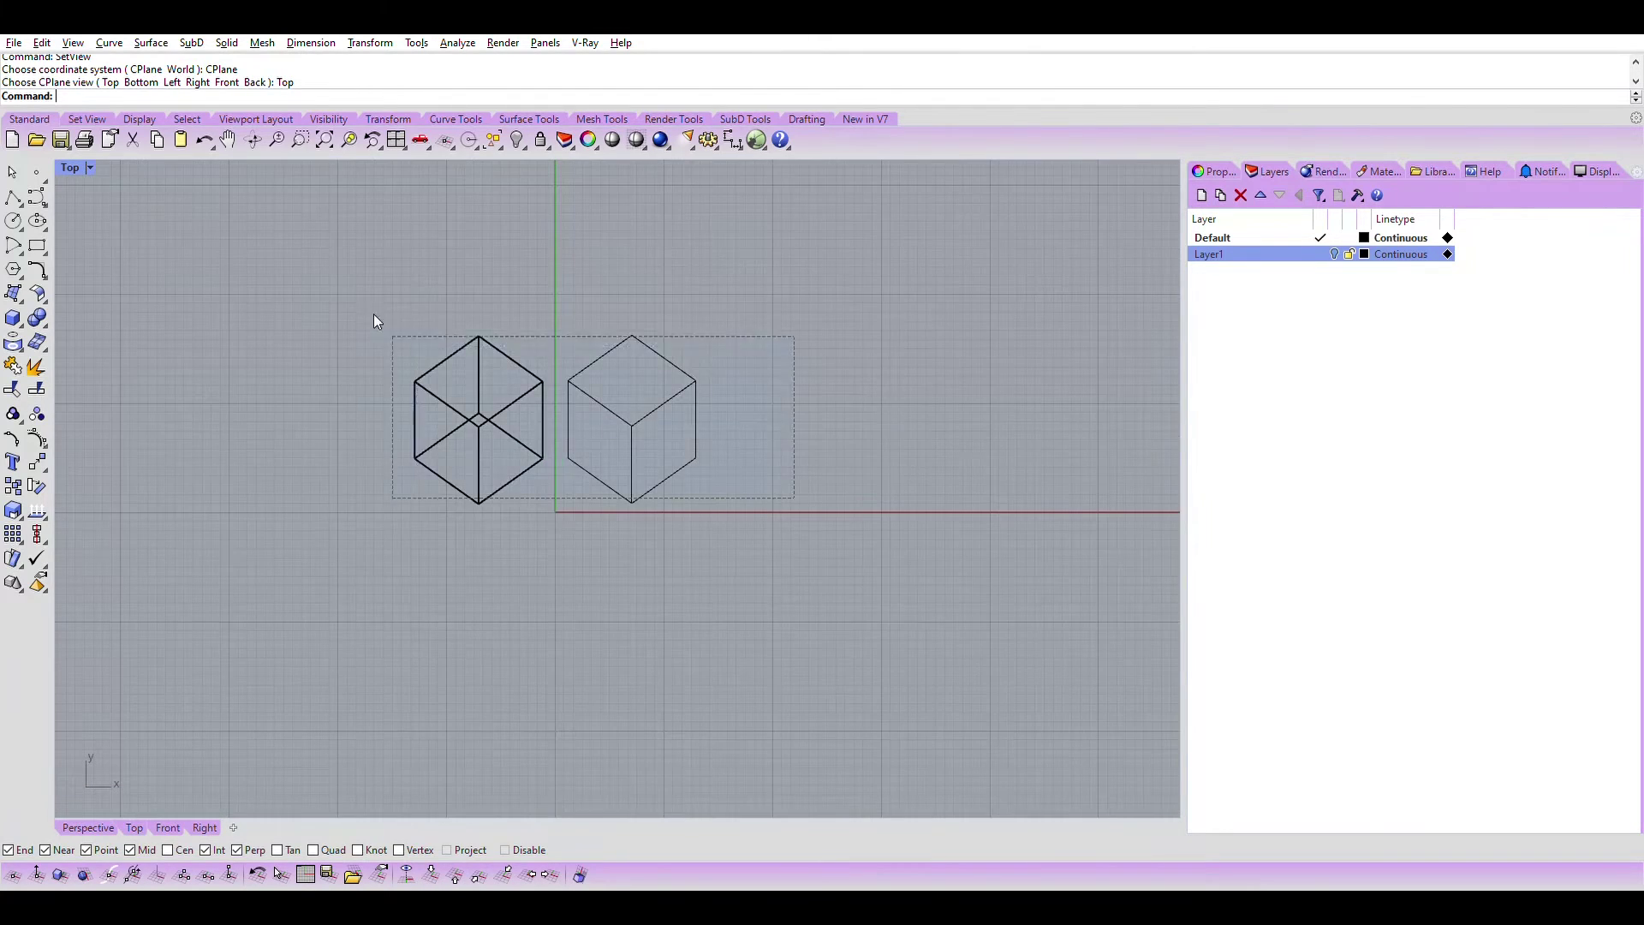
- Drag both selected cubes up and right of the origin, then deselect them
{"action": "left_click_drag", "start_coordinate": [373, 321], "coordinate": [373, 320]}
{"action": "mouse_move", "coordinate": [637, 407]}
{"action": "left_mouse_down"}
{"action": "mouse_move", "coordinate": [761, 292]}
{"action": "mouse_move", "coordinate": [760, 245]}
{"action": "left_mouse_up"}
{"action": "left_click", "coordinate": [973, 516]}
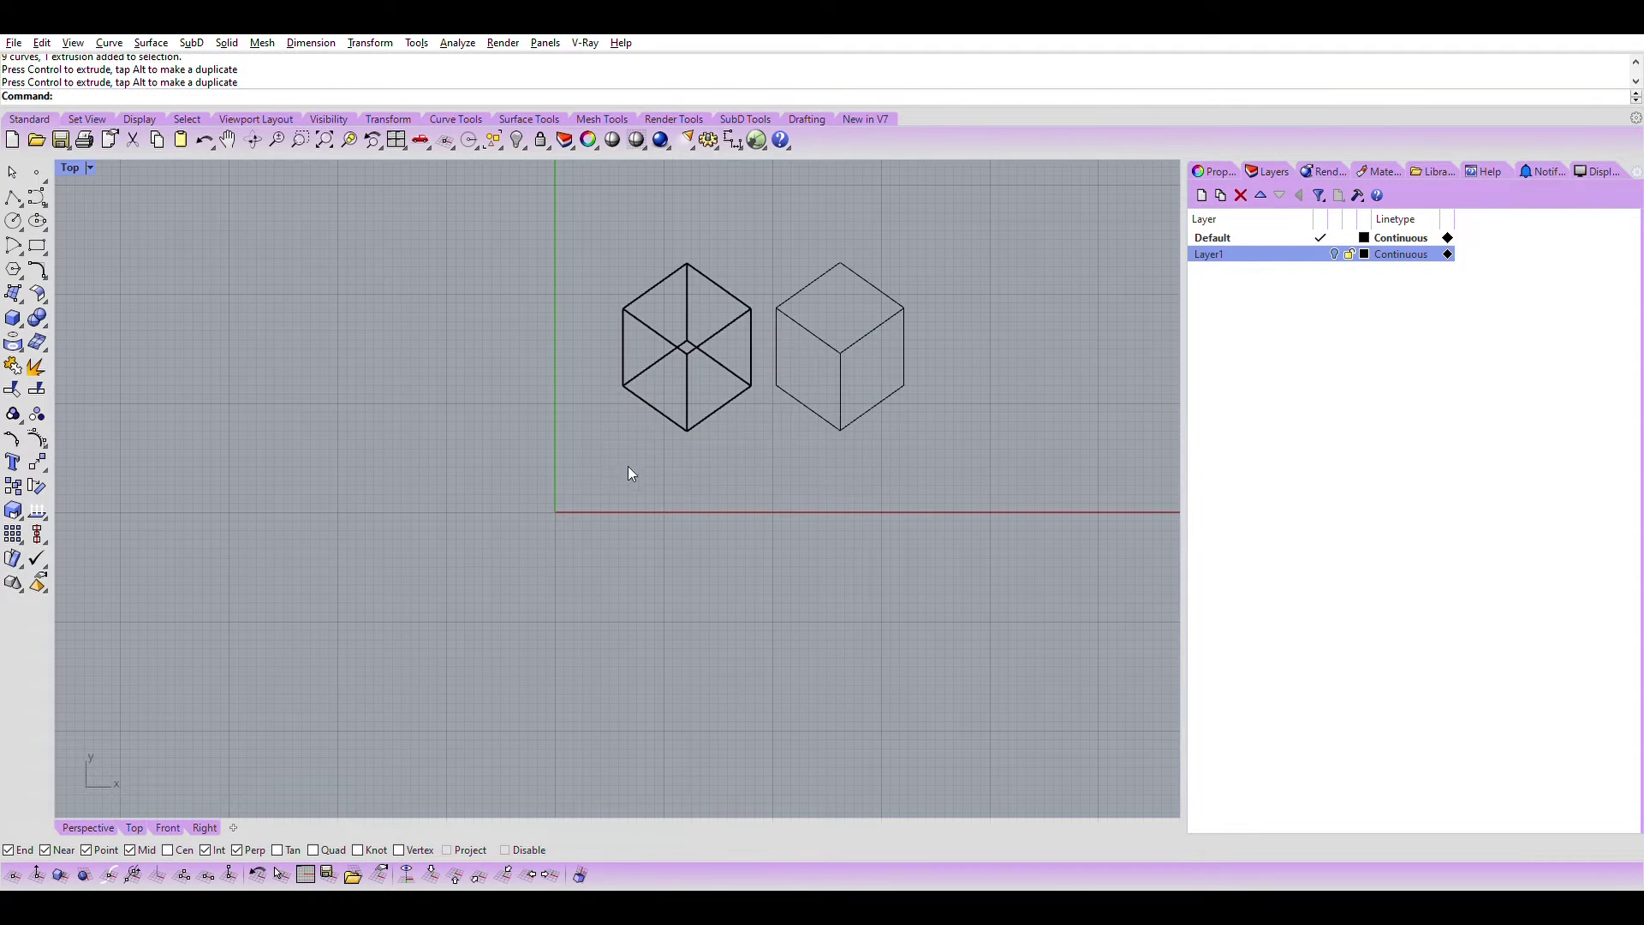
{"action": "scroll", "coordinate": [629, 473], "scroll_direction": "down", "scroll_amount": 2}
{"action": "scroll", "coordinate": [566, 459], "scroll_direction": "up", "scroll_amount": 2}
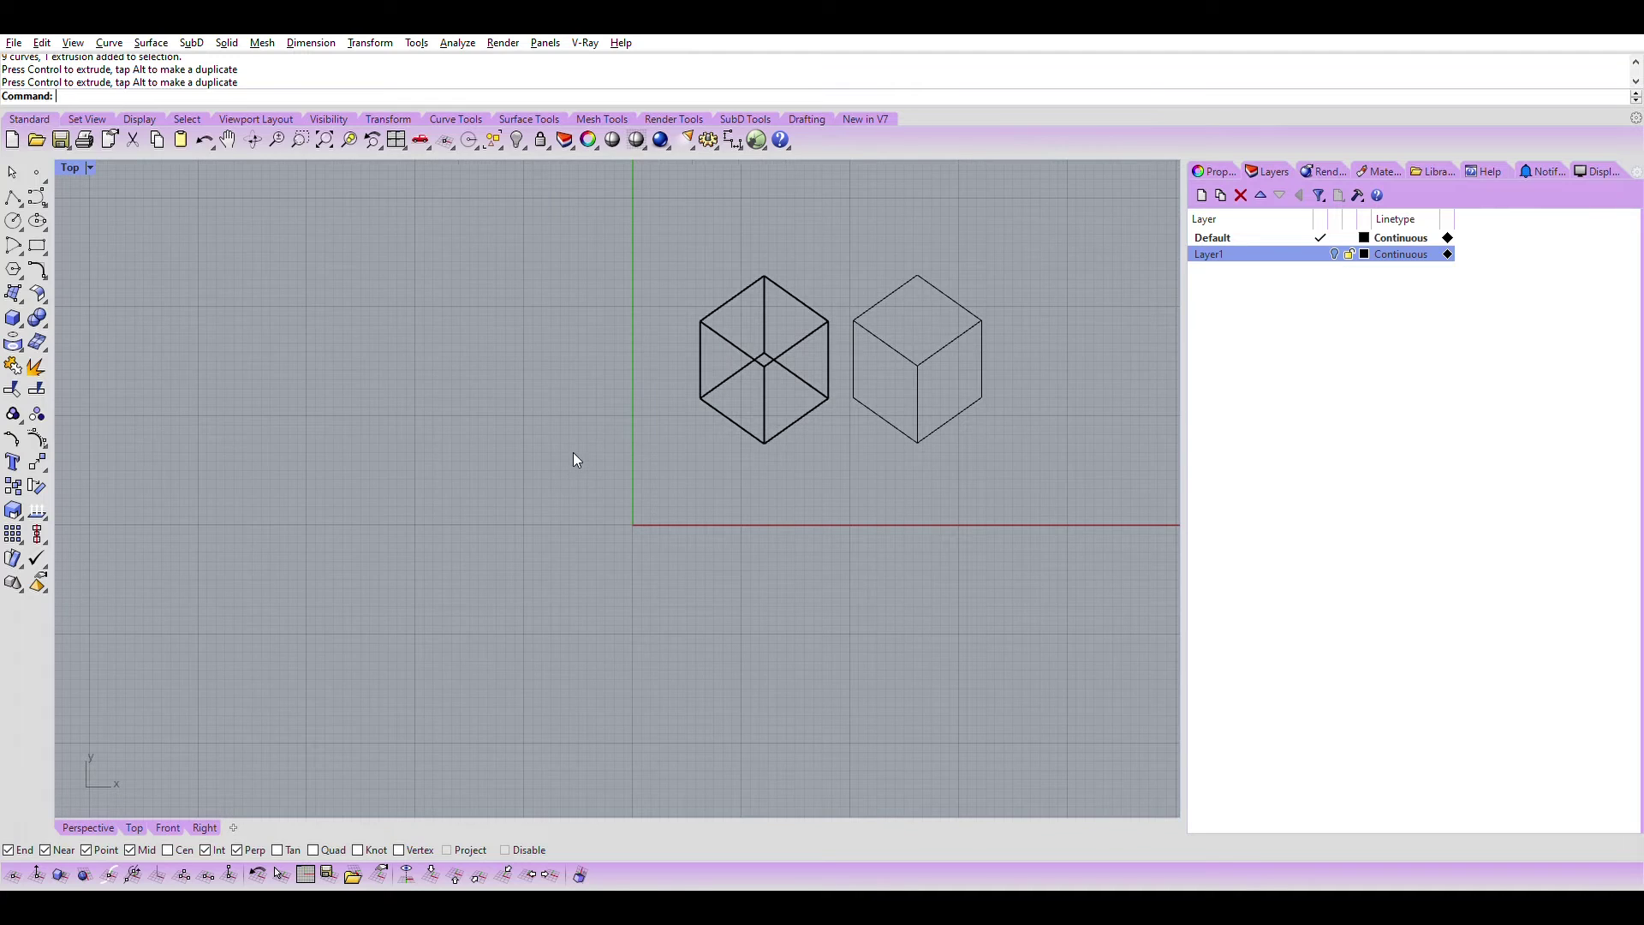
{"action": "scroll", "coordinate": [655, 539], "scroll_direction": "down", "scroll_amount": 3}
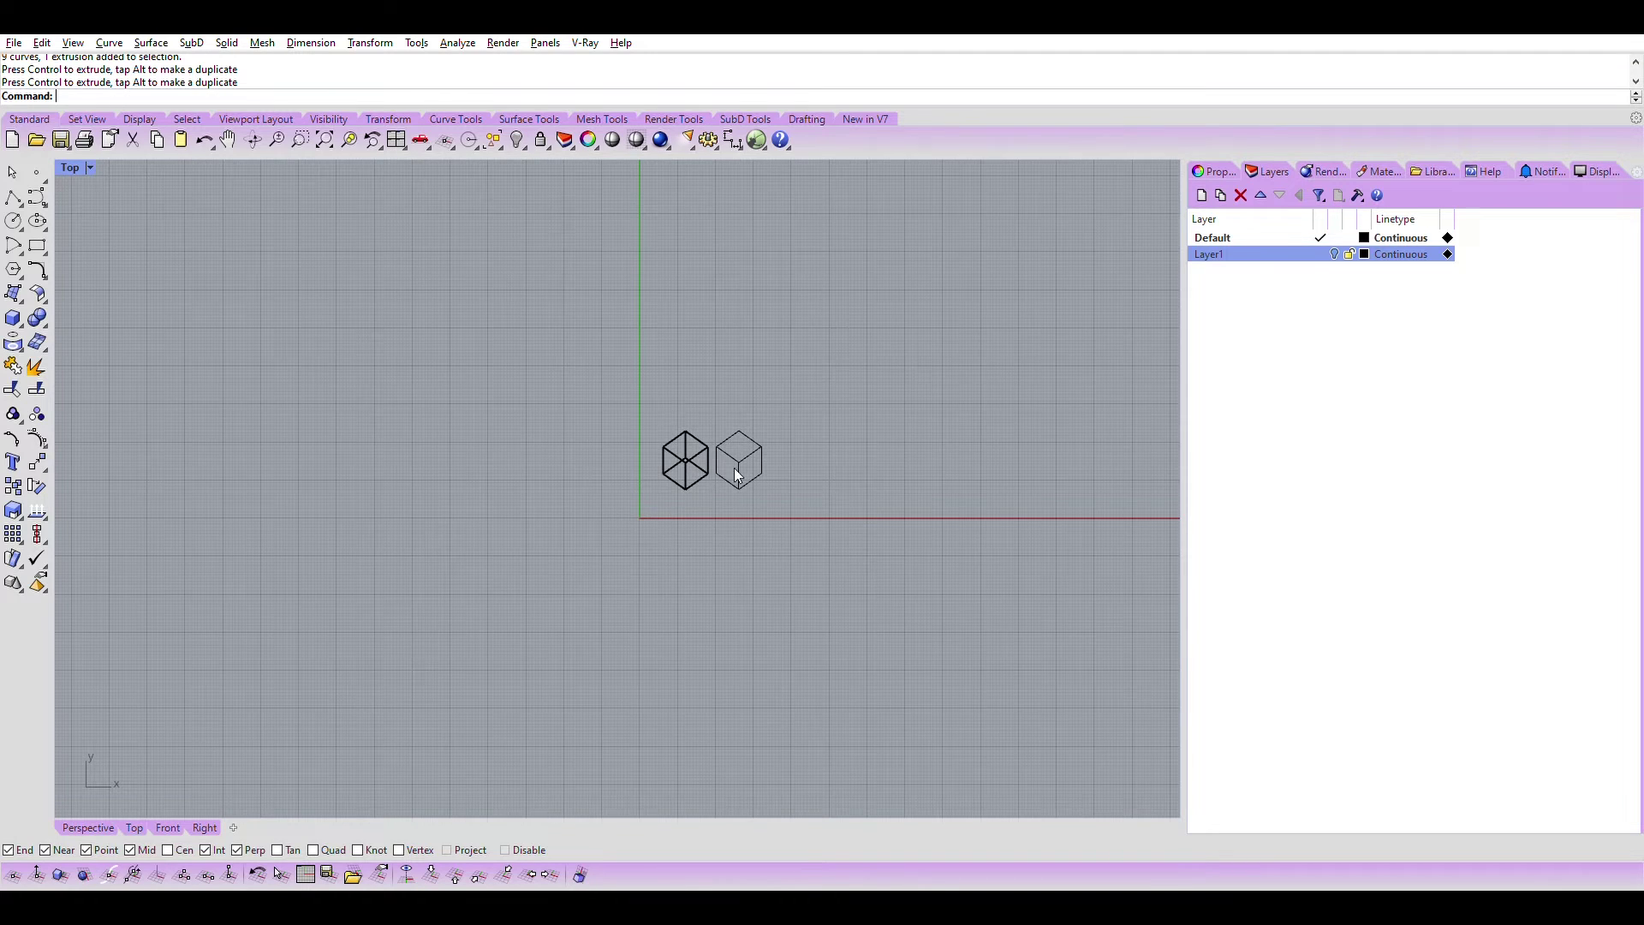
{"action": "scroll", "coordinate": [734, 468], "scroll_direction": "up", "scroll_amount": 2}
{"action": "scroll", "coordinate": [693, 477], "scroll_direction": "up", "scroll_amount": 2}
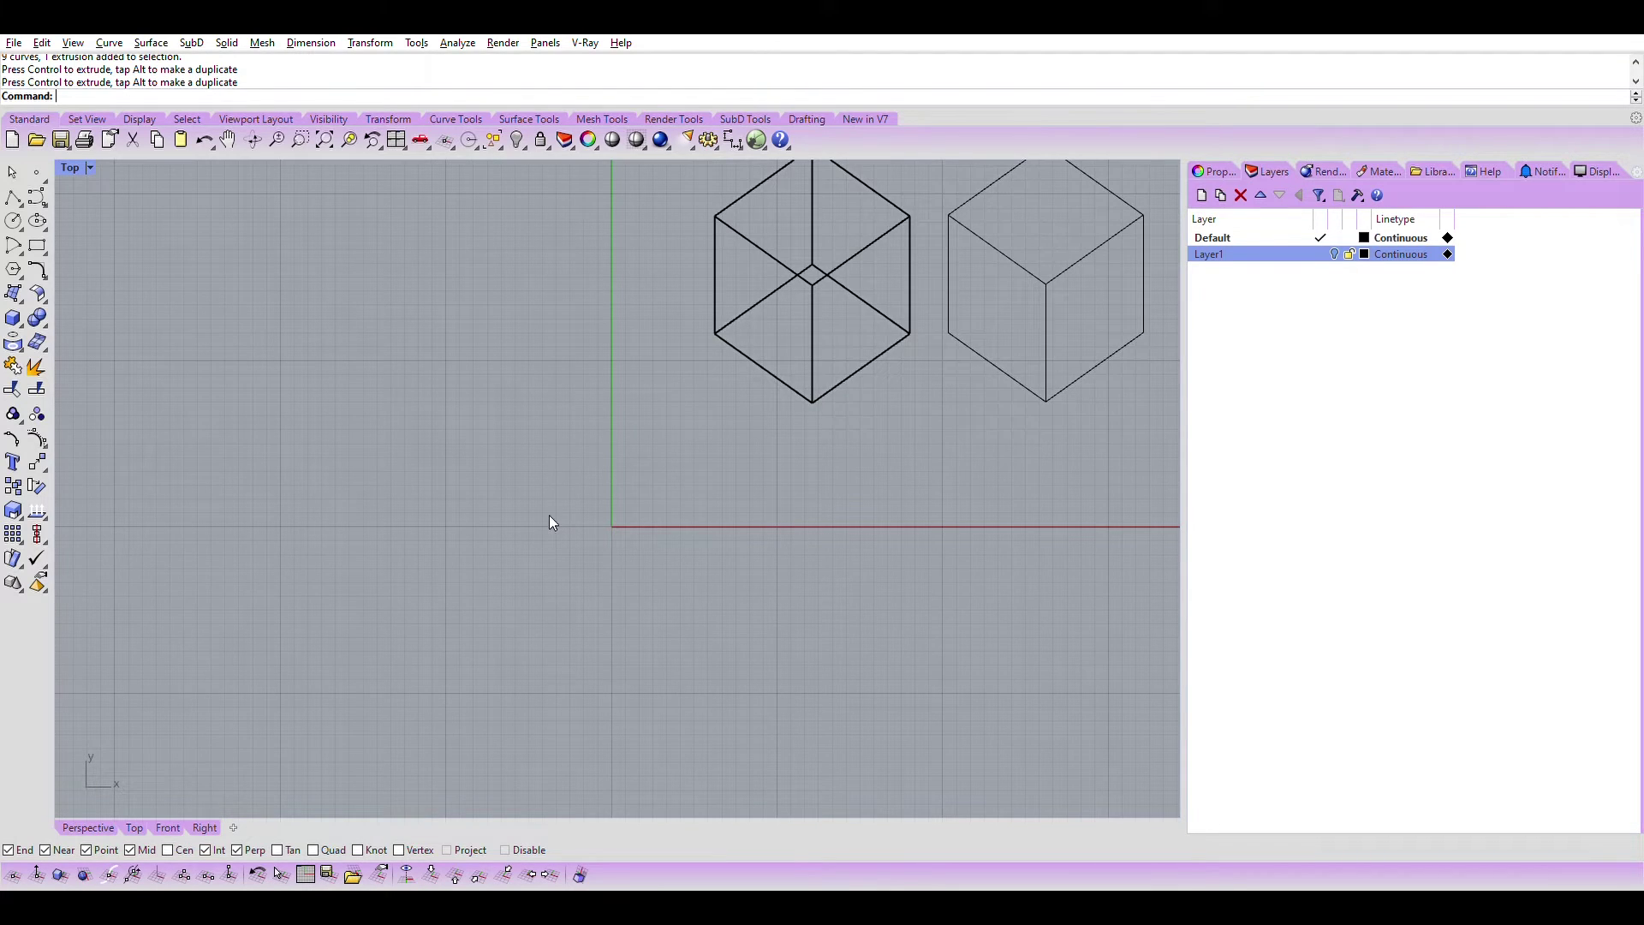
{"action": "scroll", "coordinate": [463, 492], "scroll_direction": "down", "scroll_amount": 3}
{"action": "left_click_drag", "start_coordinate": [855, 475], "coordinate": [475, 331]}
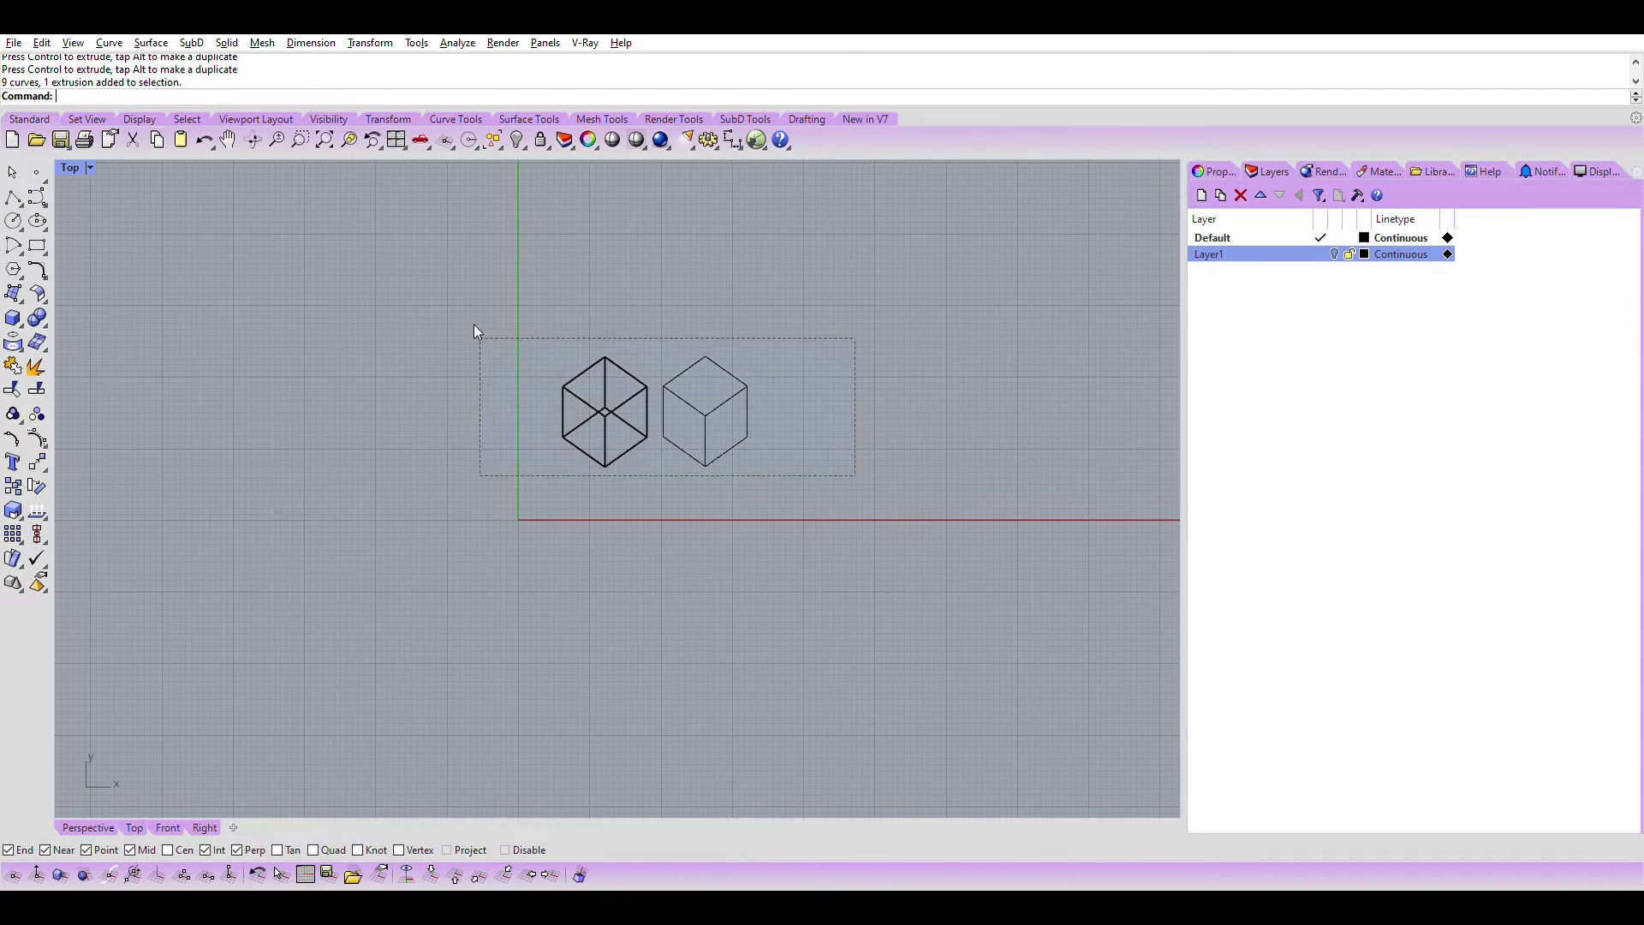
{"action": "left_click_drag", "start_coordinate": [739, 385], "coordinate": [475, 471]}
{"action": "scroll", "coordinate": [567, 451], "scroll_direction": "down", "scroll_amount": 2}
{"action": "scroll", "coordinate": [566, 453], "scroll_direction": "down", "scroll_amount": 2}
{"action": "scroll", "coordinate": [565, 463], "scroll_direction": "down", "scroll_amount": 2}
{"action": "scroll", "coordinate": [476, 472], "scroll_direction": "down", "scroll_amount": 2}
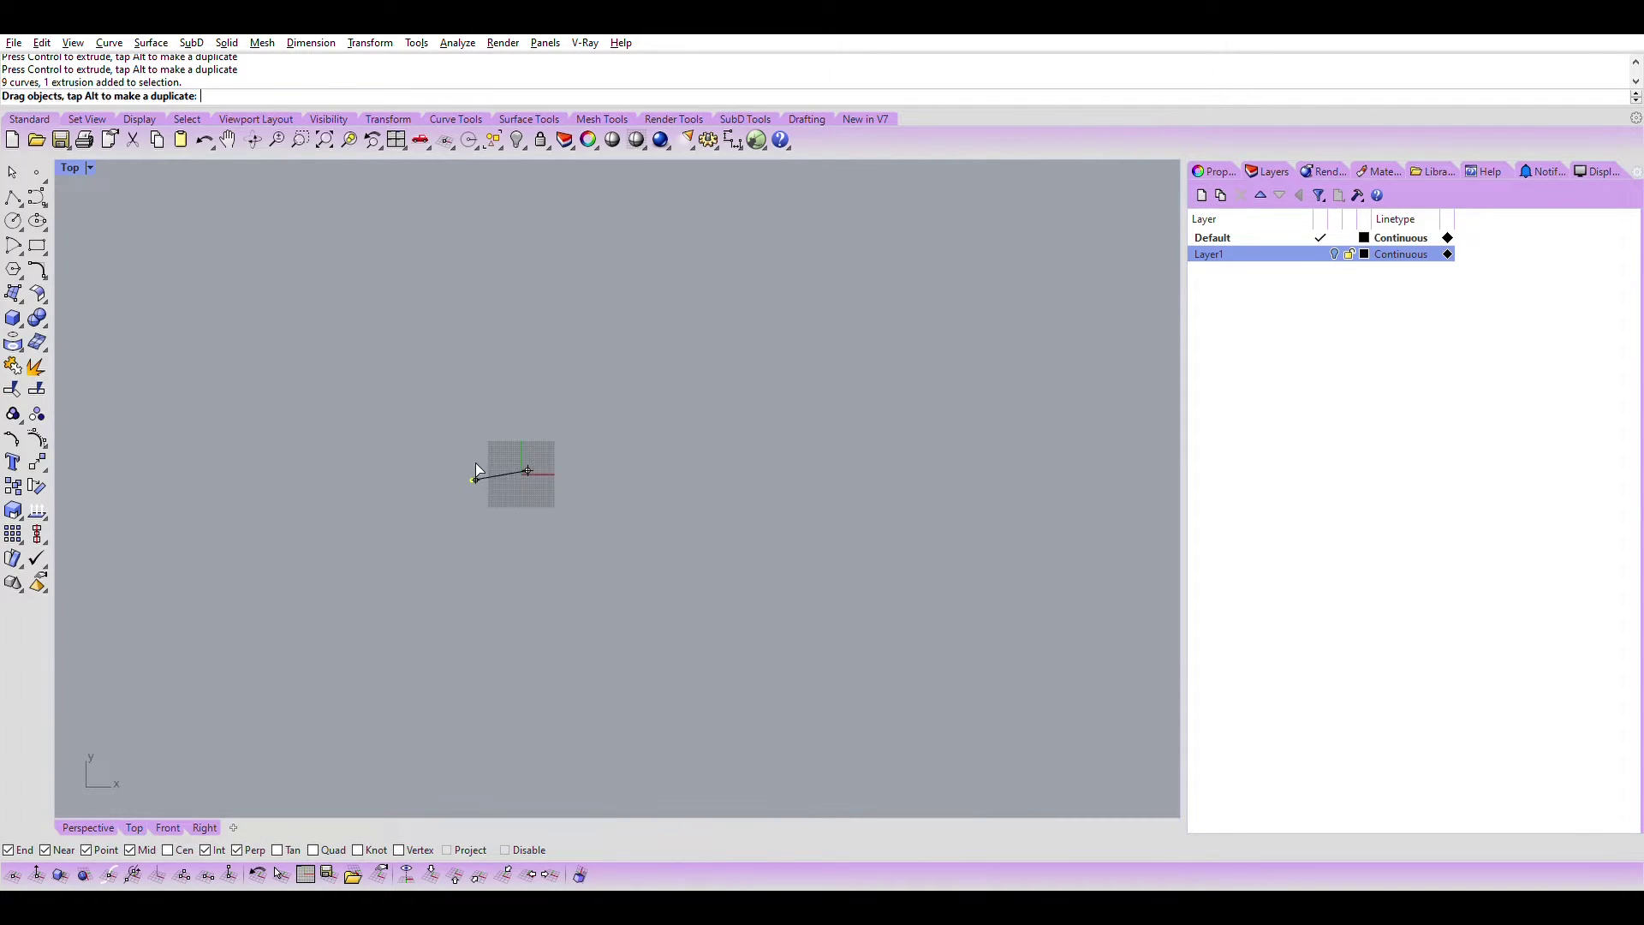
{"action": "scroll", "coordinate": [1030, 252], "scroll_direction": "down", "scroll_amount": 2}
{"action": "left_click_drag", "start_coordinate": [476, 472], "coordinate": [1066, 253]}
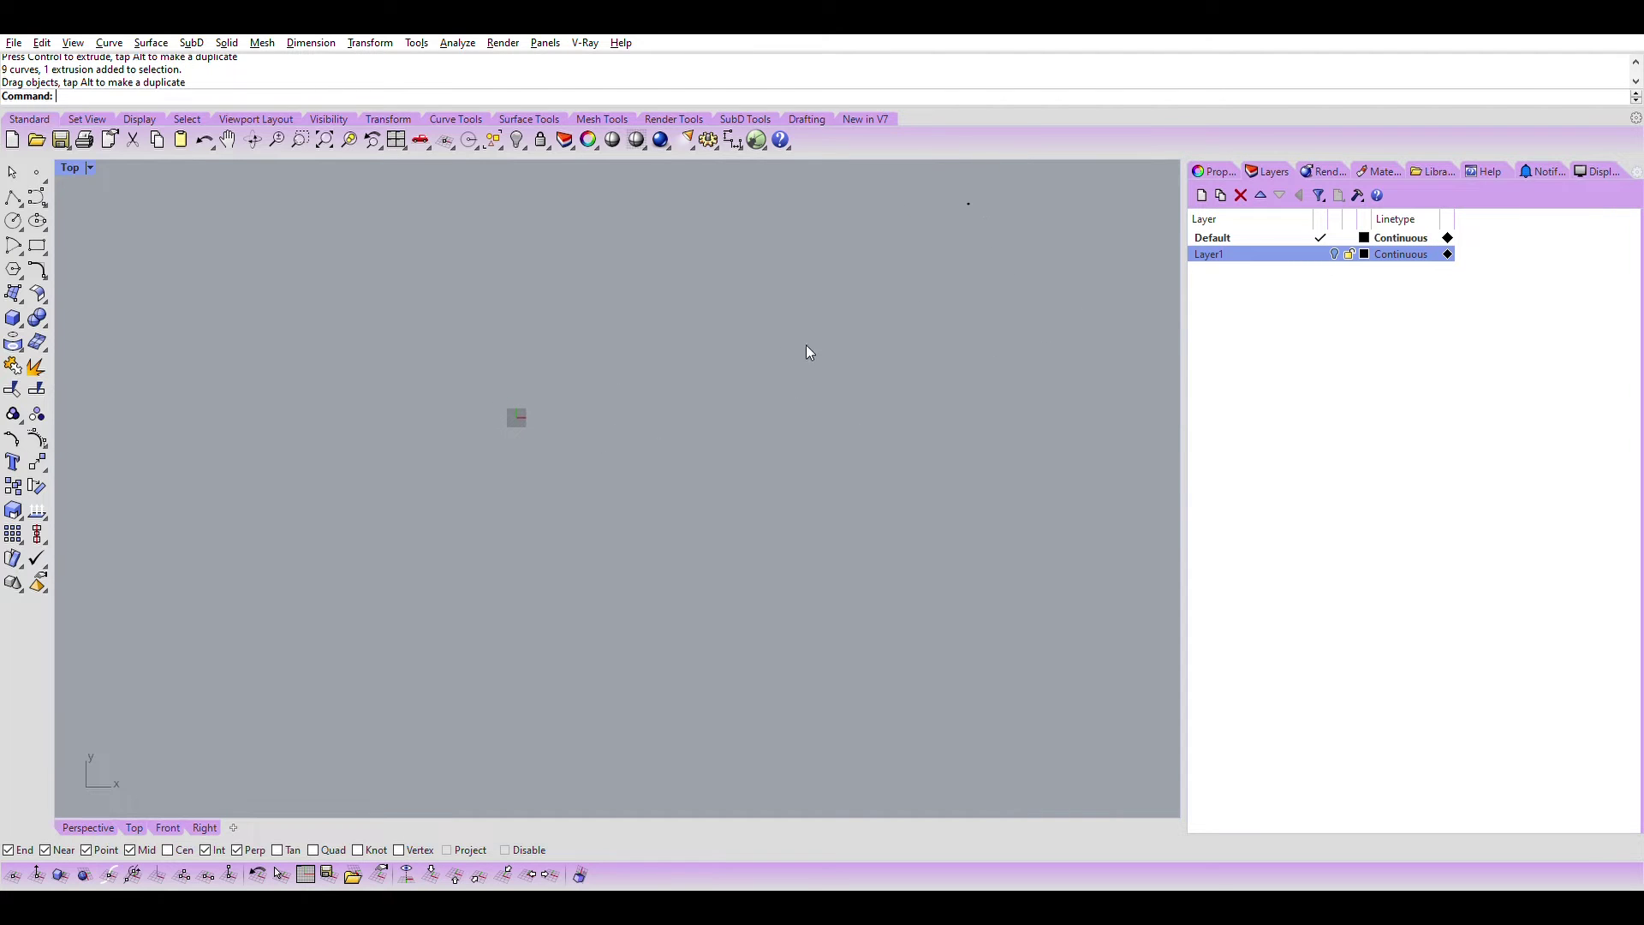
{"action": "scroll", "coordinate": [610, 331], "scroll_direction": "up", "scroll_amount": 1}
{"action": "scroll", "coordinate": [407, 469], "scroll_direction": "up", "scroll_amount": 2}
{"action": "scroll", "coordinate": [454, 412], "scroll_direction": "up", "scroll_amount": 2}
{"action": "scroll", "coordinate": [376, 395], "scroll_direction": "up", "scroll_amount": 2}
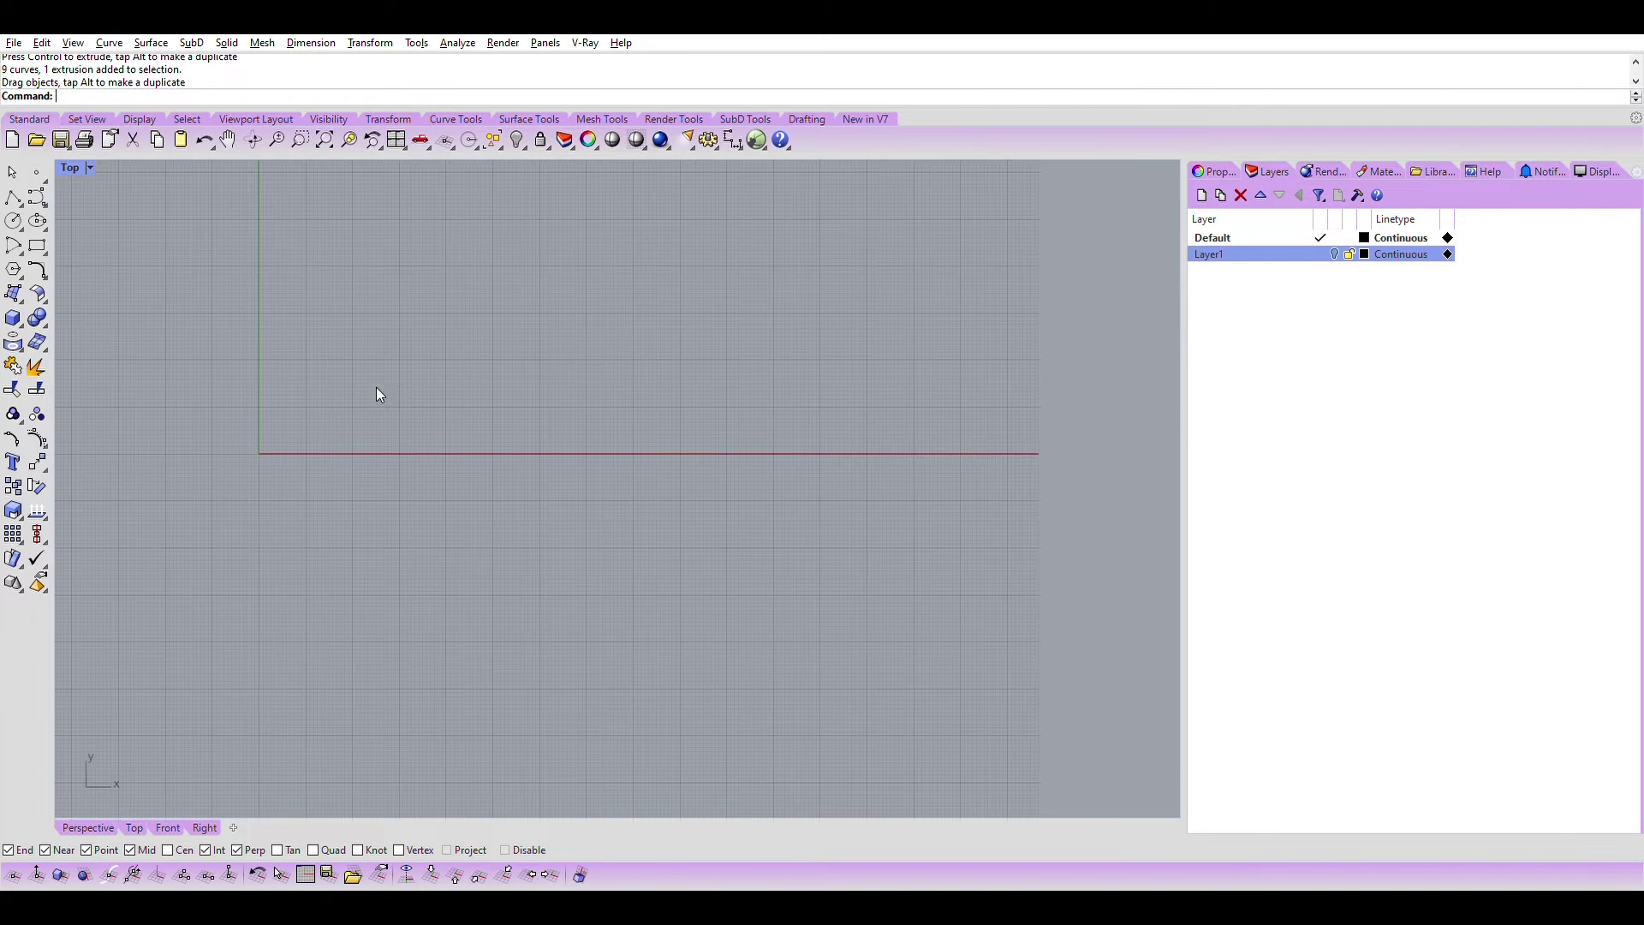
{"action": "type", "text": "ZE"}
{"action": "key", "text": "Return"}
{"action": "scroll", "coordinate": [683, 371], "scroll_direction": "down", "scroll_amount": 5}
{"action": "scroll", "coordinate": [682, 371], "scroll_direction": "down", "scroll_amount": 2}
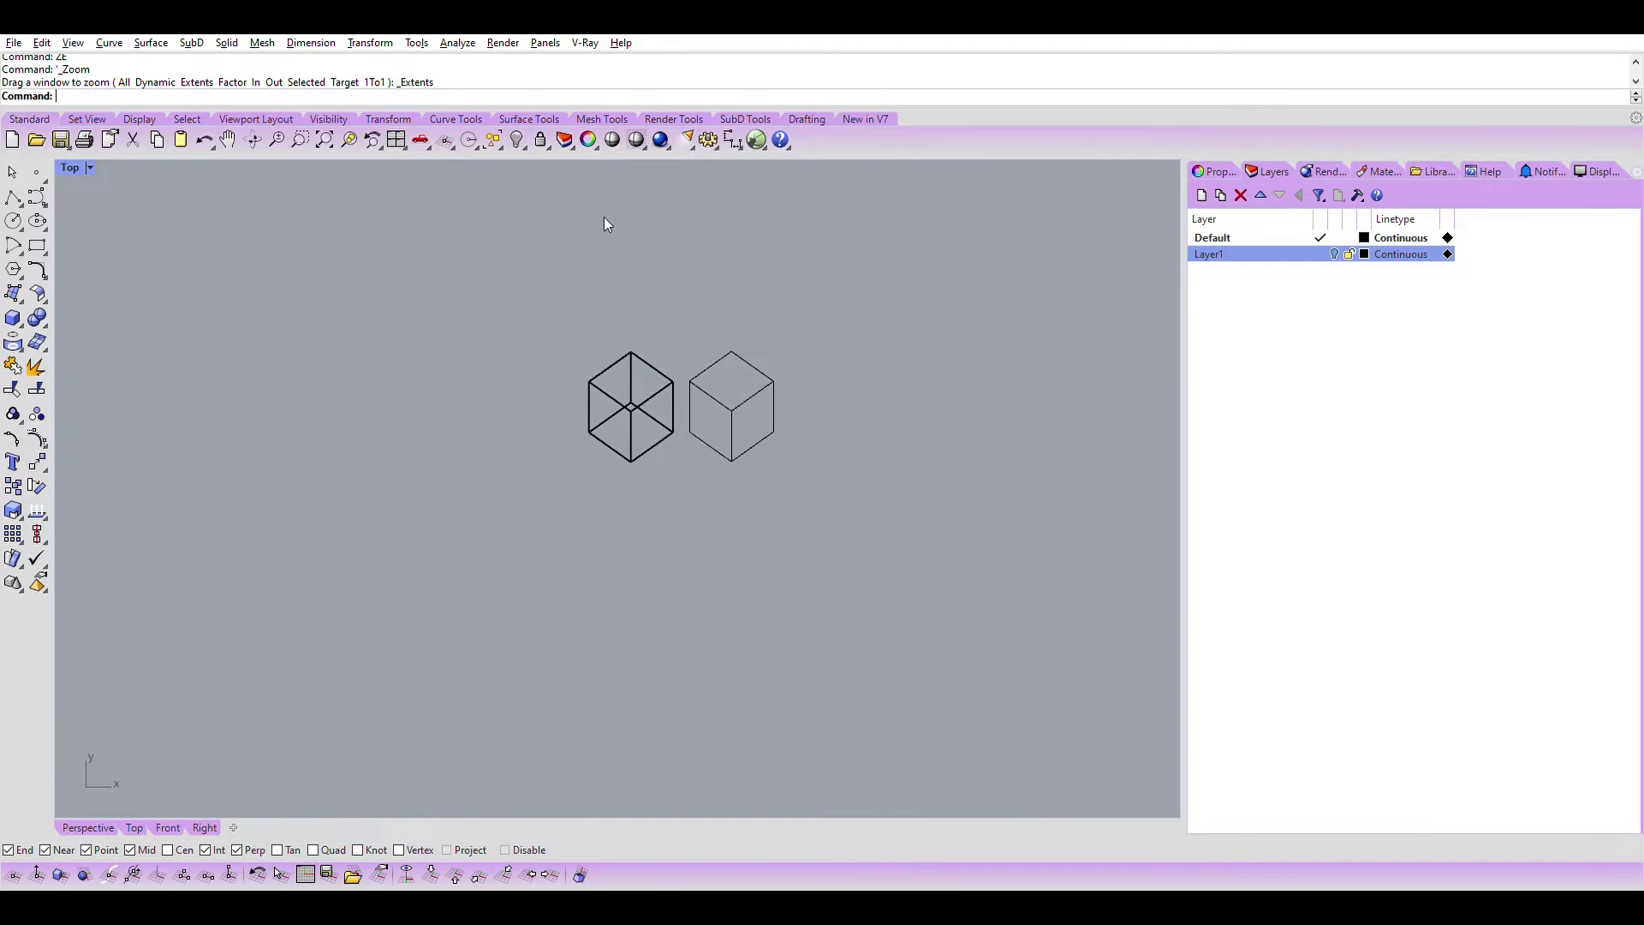
{"action": "scroll", "coordinate": [670, 371], "scroll_direction": "up", "scroll_amount": 2}
{"action": "scroll", "coordinate": [718, 370], "scroll_direction": "up", "scroll_amount": 1}
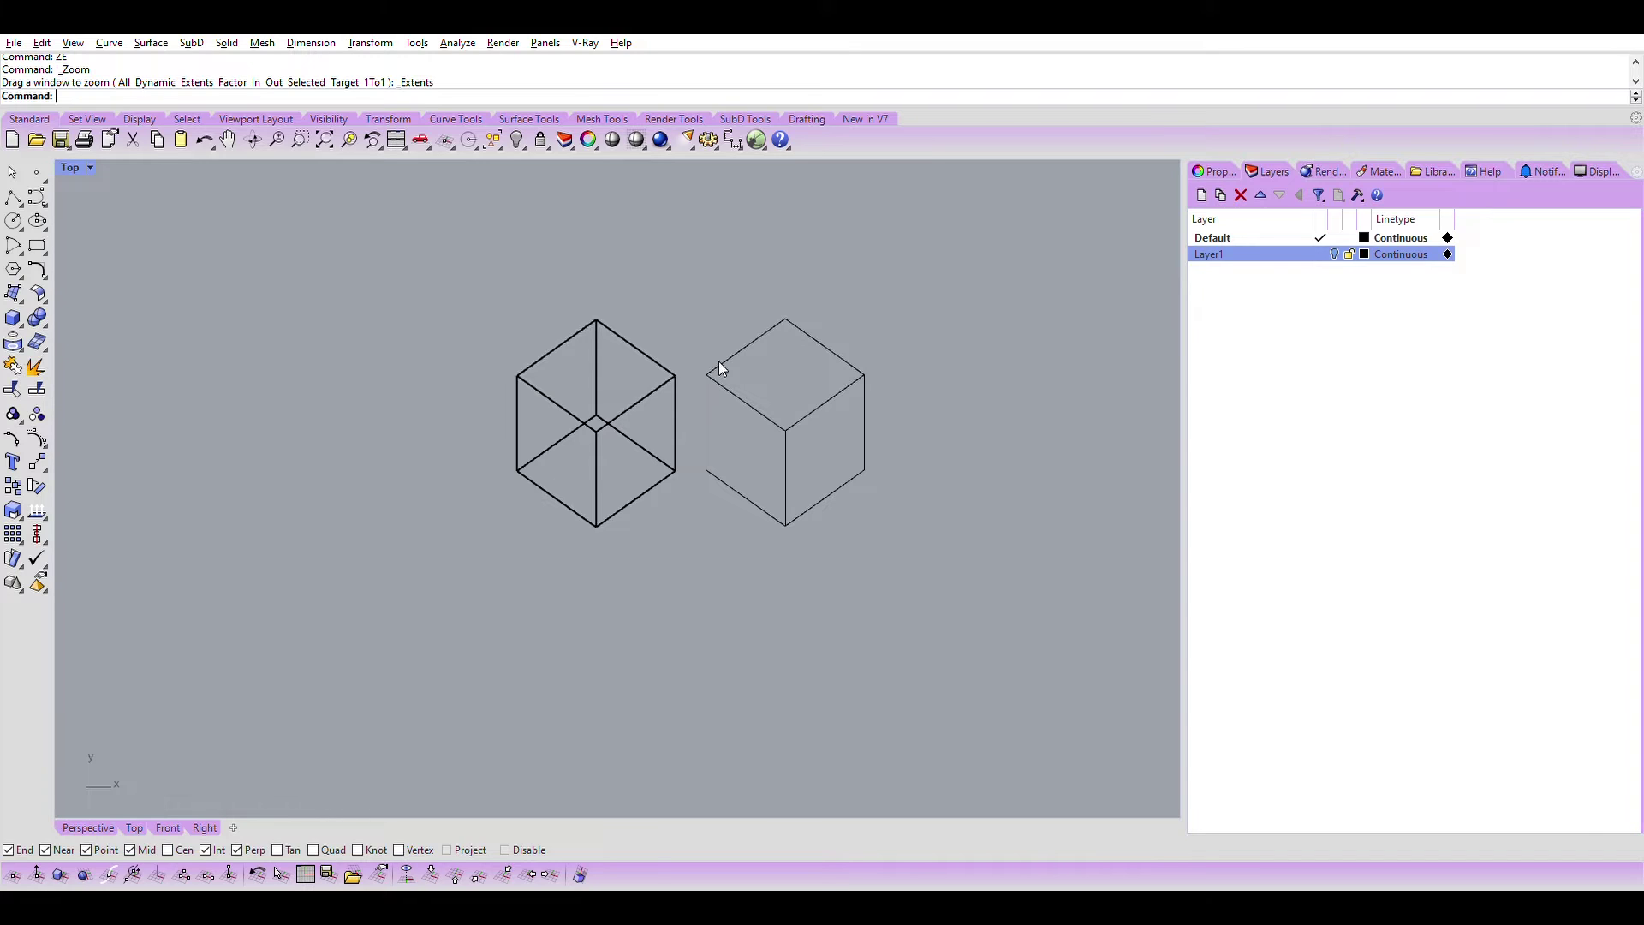
{"action": "scroll", "coordinate": [705, 359], "scroll_direction": "up", "scroll_amount": 3}
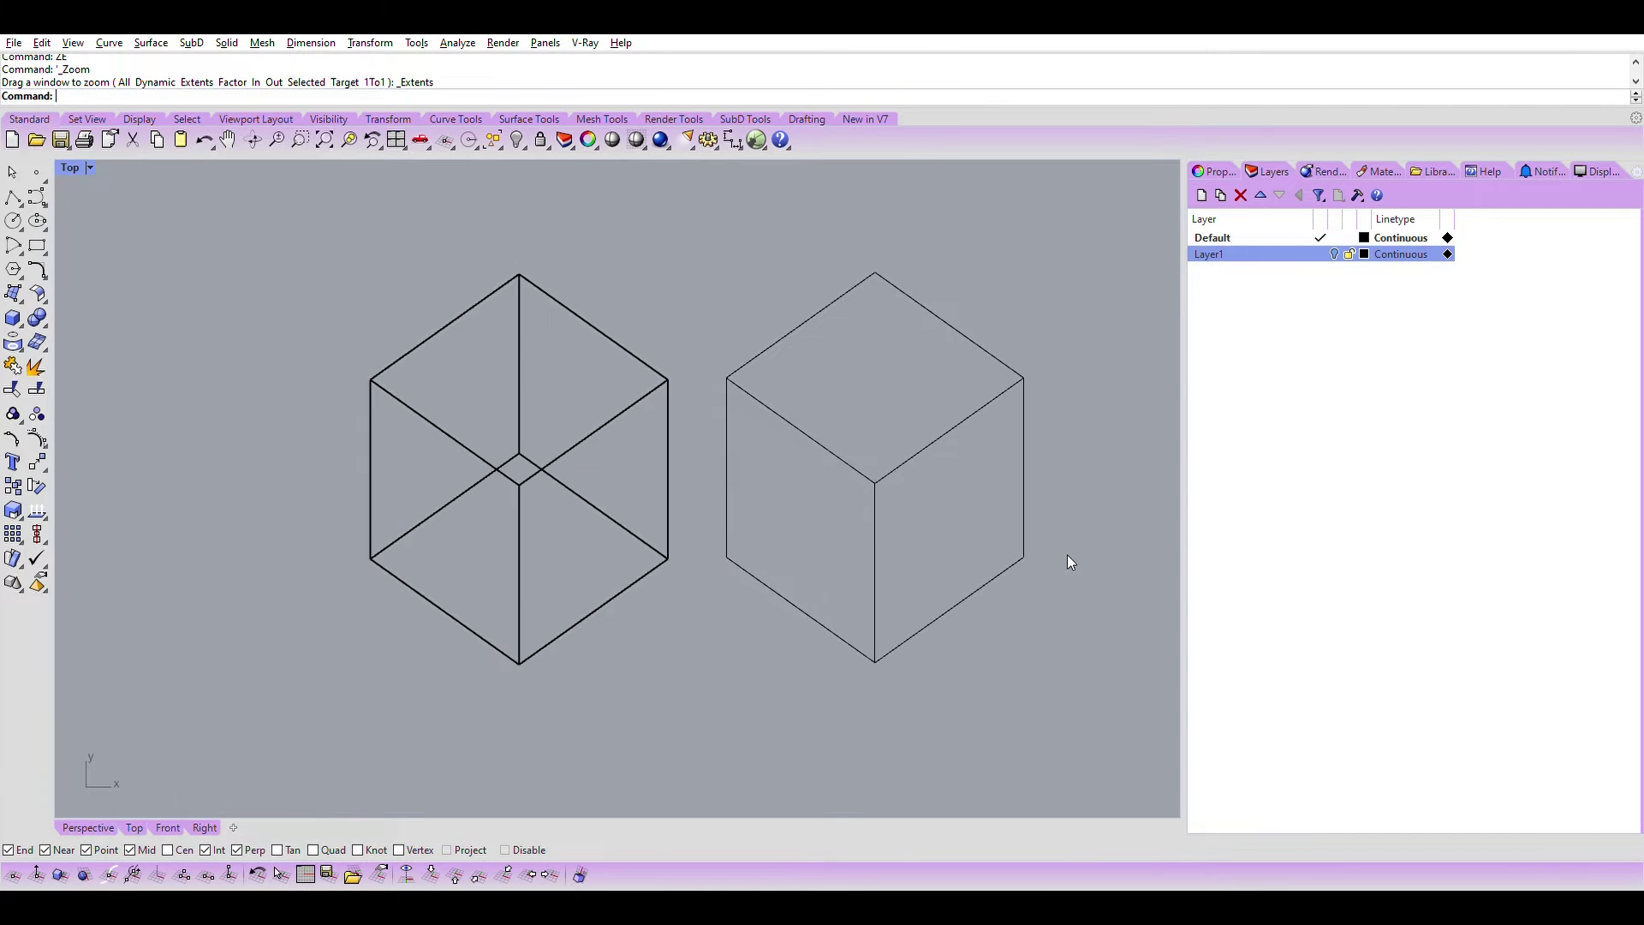
{"action": "scroll", "coordinate": [876, 578], "scroll_direction": "down", "scroll_amount": 3}
{"action": "left_click_drag", "start_coordinate": [1075, 631], "coordinate": [1080, 581]}
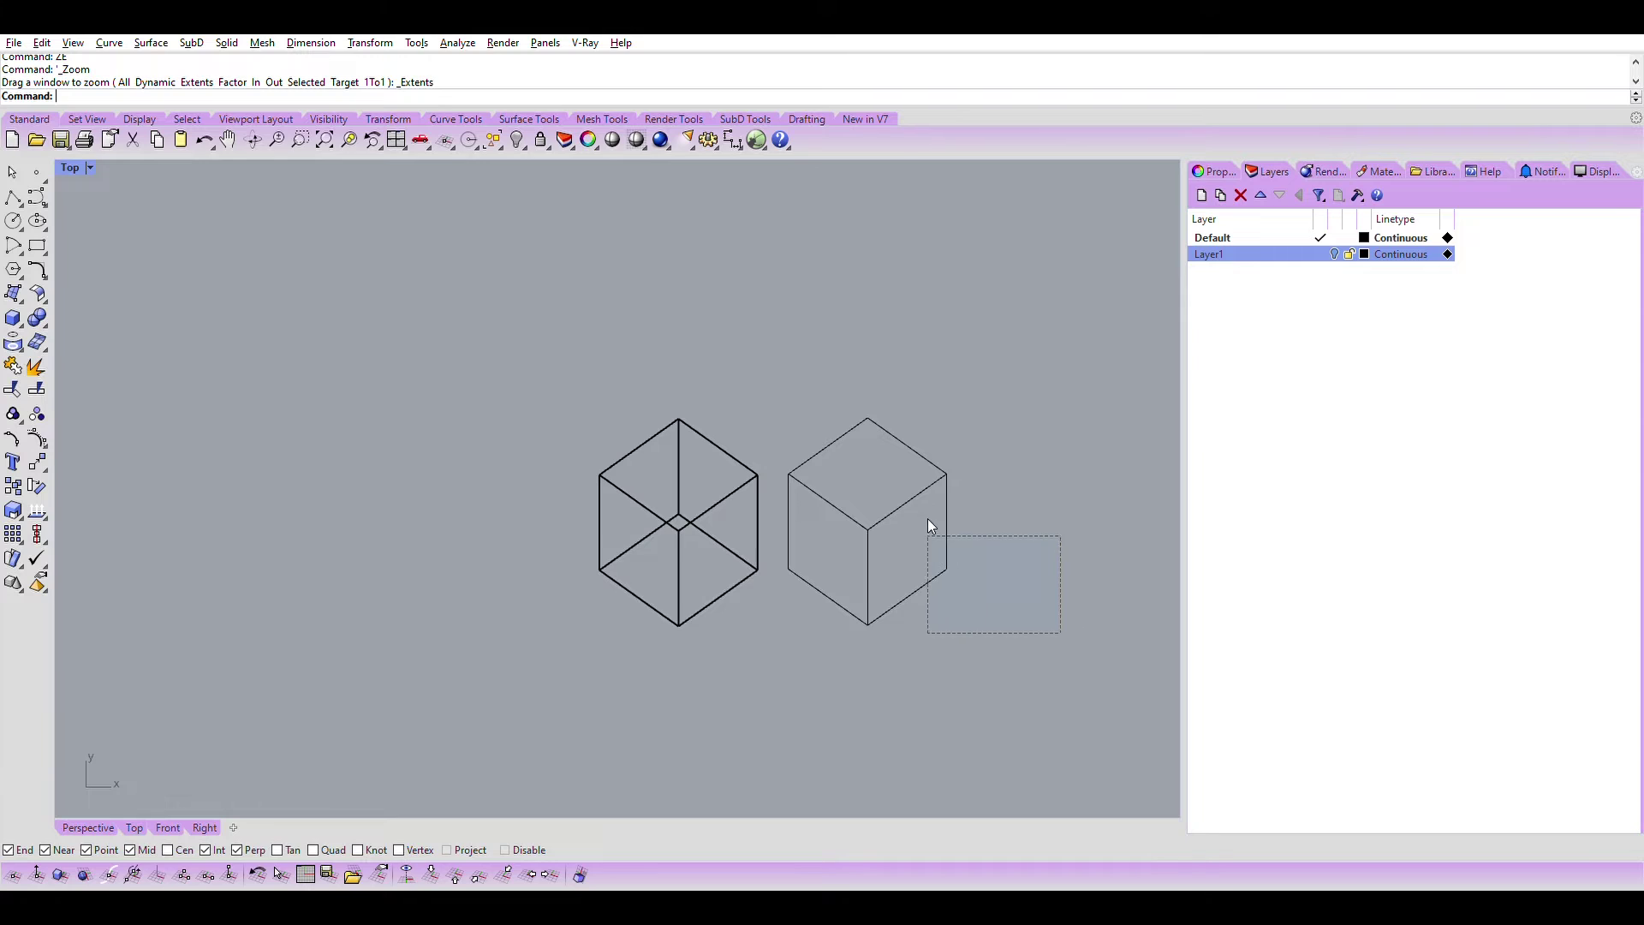
{"action": "scroll", "coordinate": [1082, 588], "scroll_direction": "up", "scroll_amount": 2}
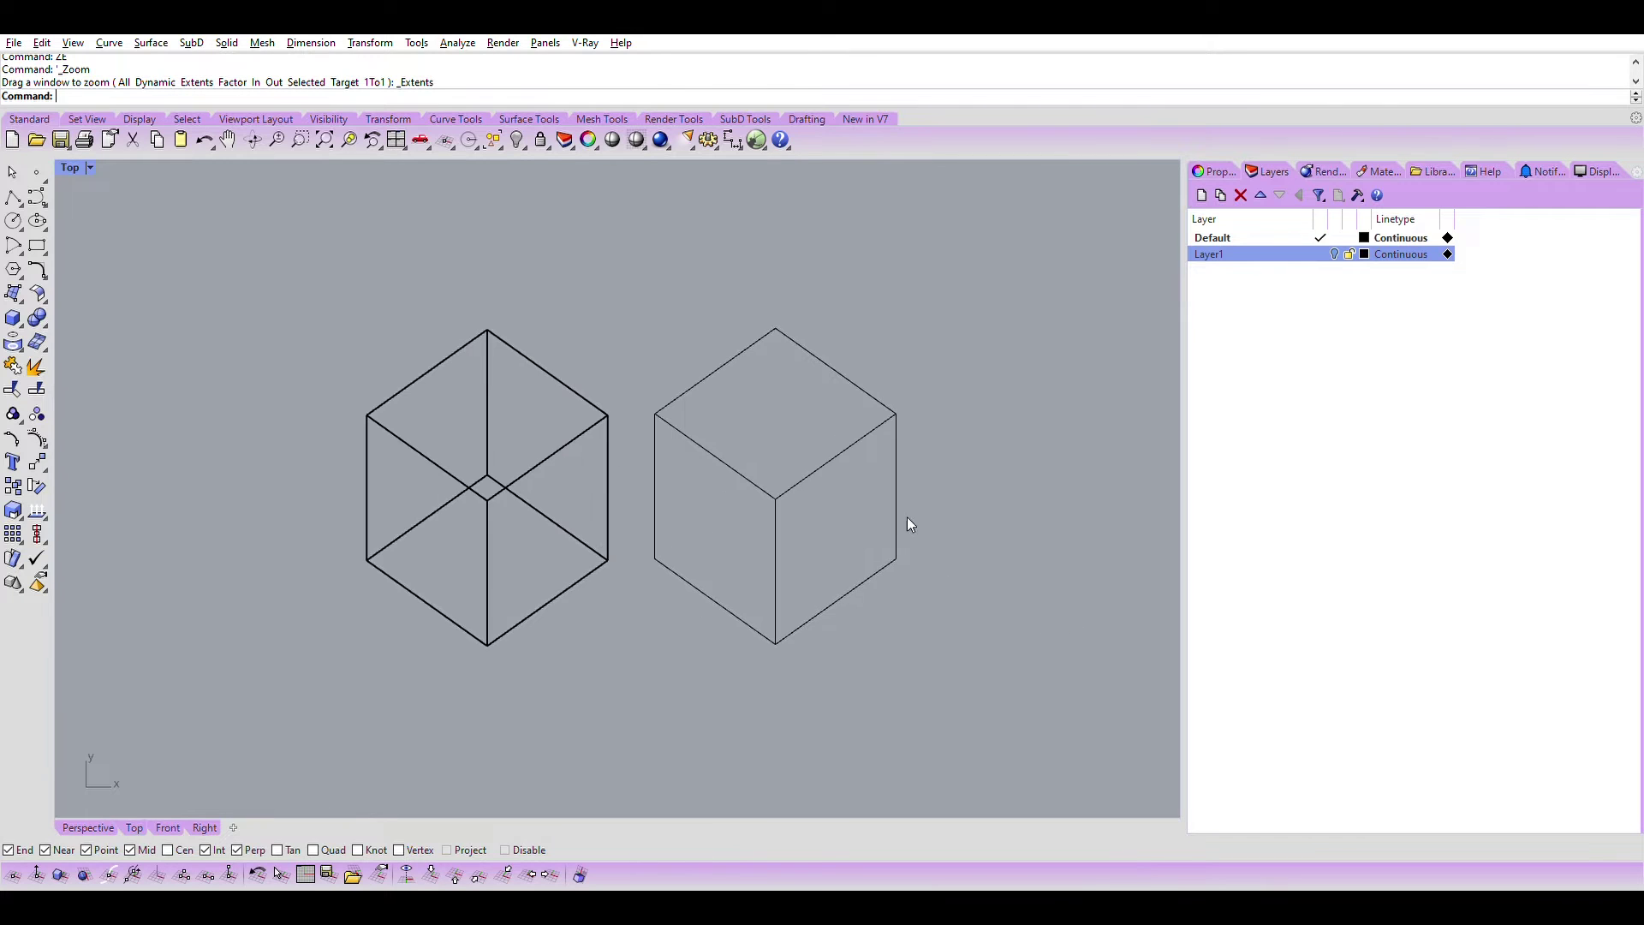
{"action": "scroll", "coordinate": [694, 492], "scroll_direction": "down", "scroll_amount": 2}
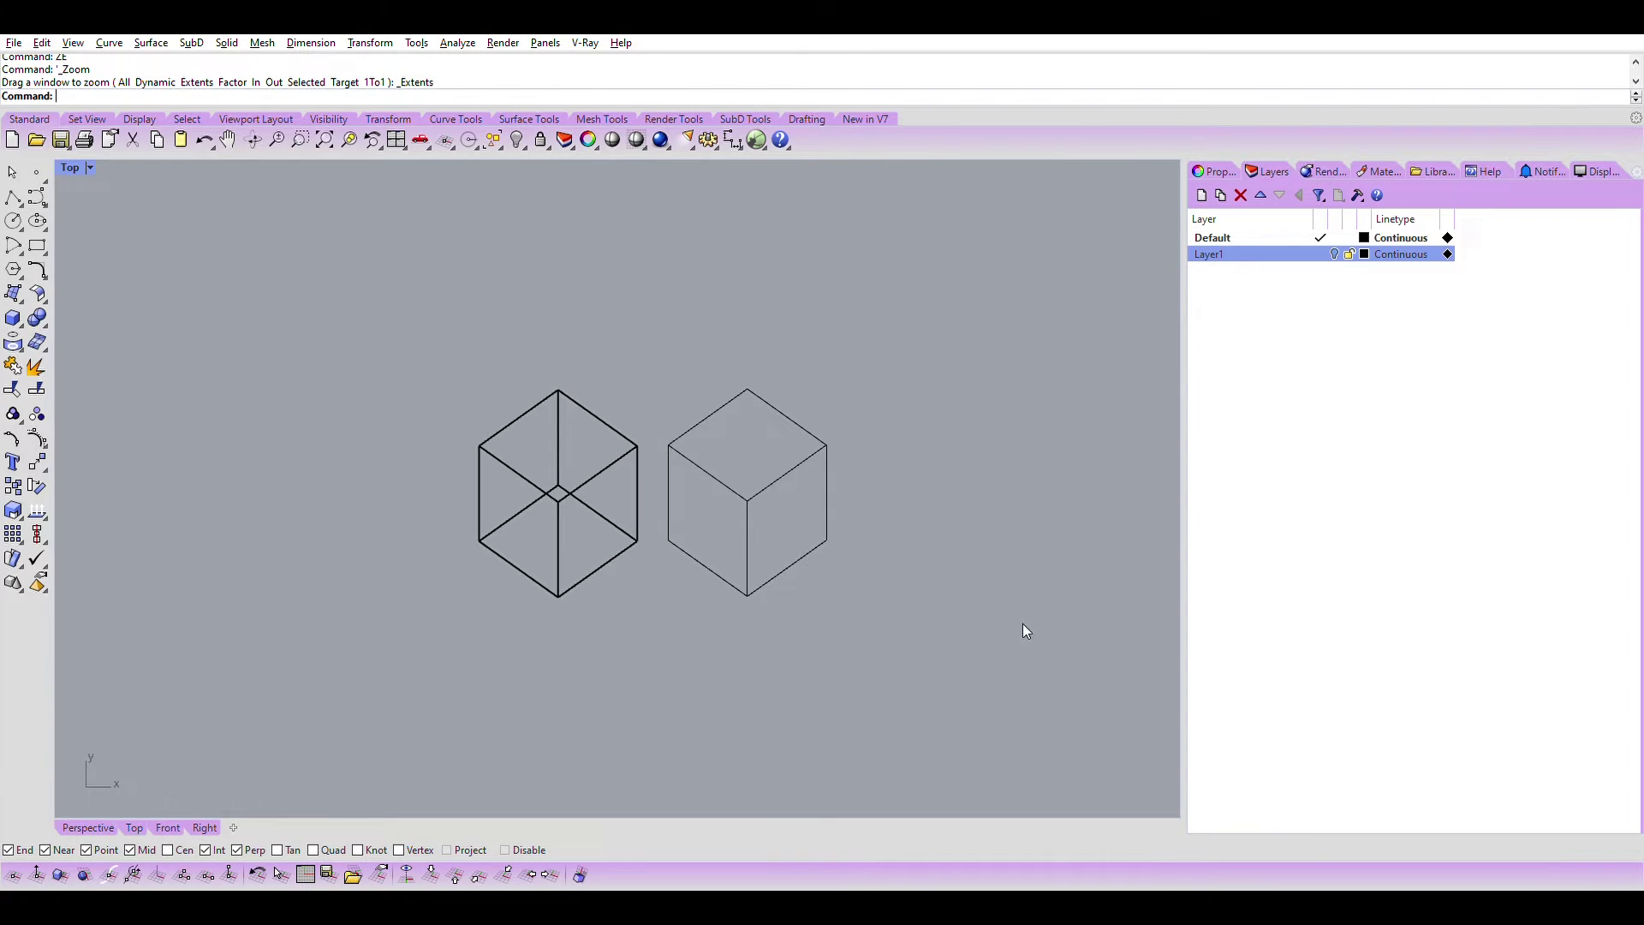
{"action": "mouse_move", "coordinate": [1076, 676]}
{"action": "left_mouse_down"}
{"action": "mouse_move", "coordinate": [890, 530]}
{"action": "mouse_move", "coordinate": [362, 280]}
{"action": "left_mouse_up"}
{"action": "scroll", "coordinate": [732, 431], "scroll_direction": "down", "scroll_amount": 1}
{"action": "scroll", "coordinate": [664, 441], "scroll_direction": "up", "scroll_amount": 2}
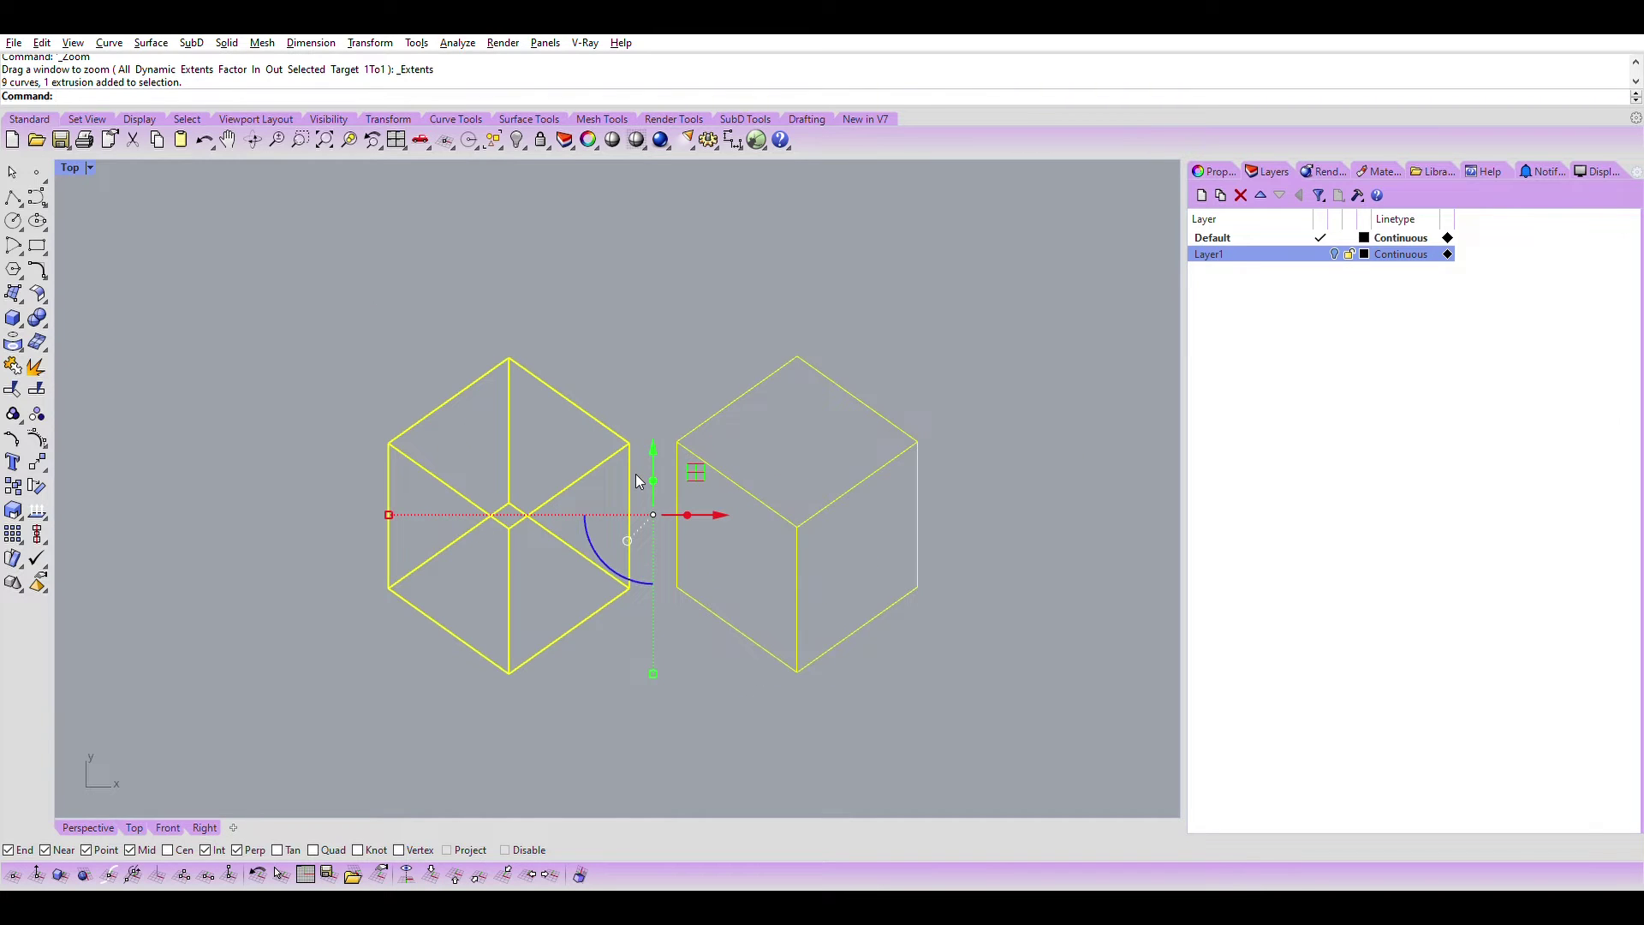
{"action": "type", "text": "Move"}
- Move both cubes from a picked base point to the origin (0)
{"action": "key", "text": "Return"}
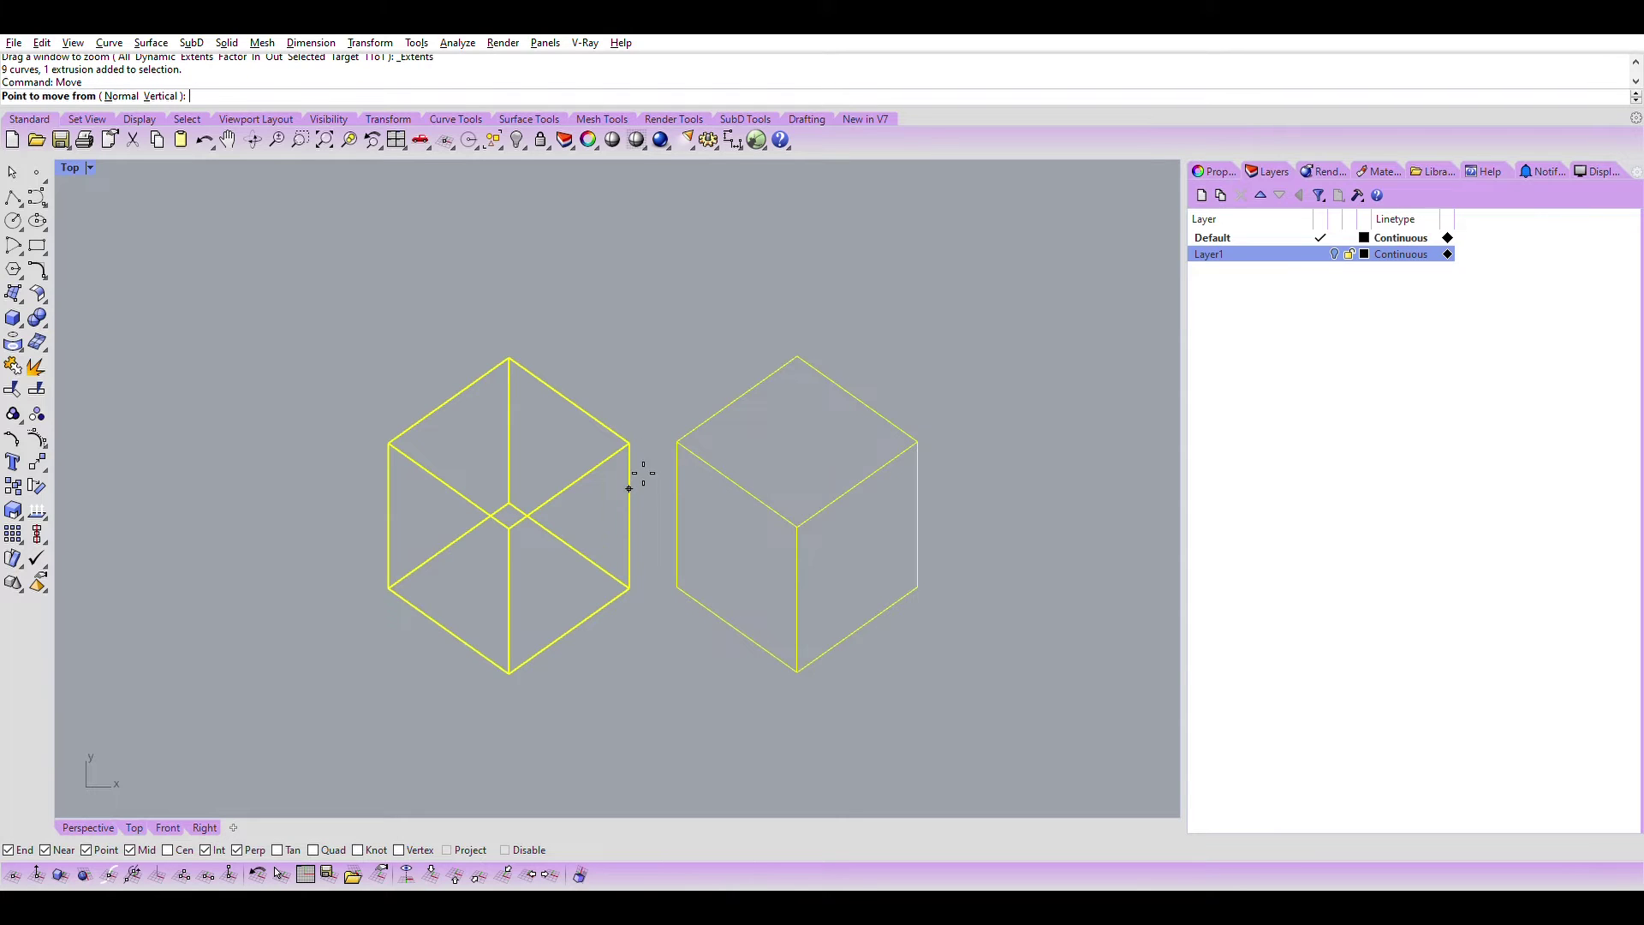
{"action": "left_click", "coordinate": [652, 383]}
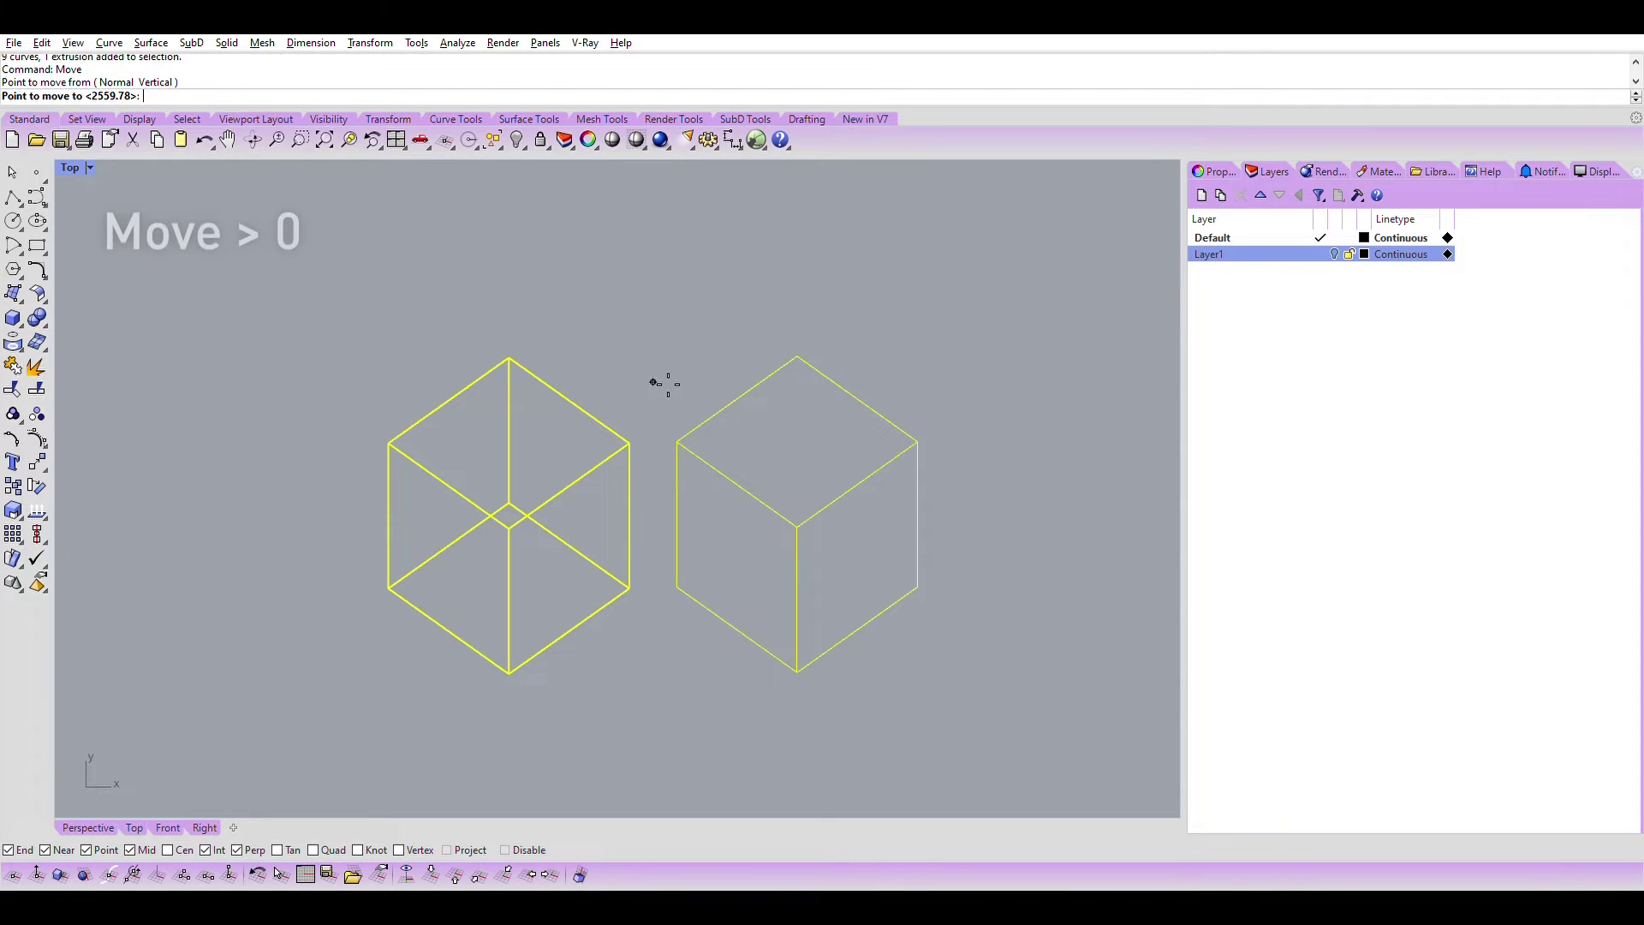
{"action": "type", "text": "0"}
{"action": "key", "text": "Return"}
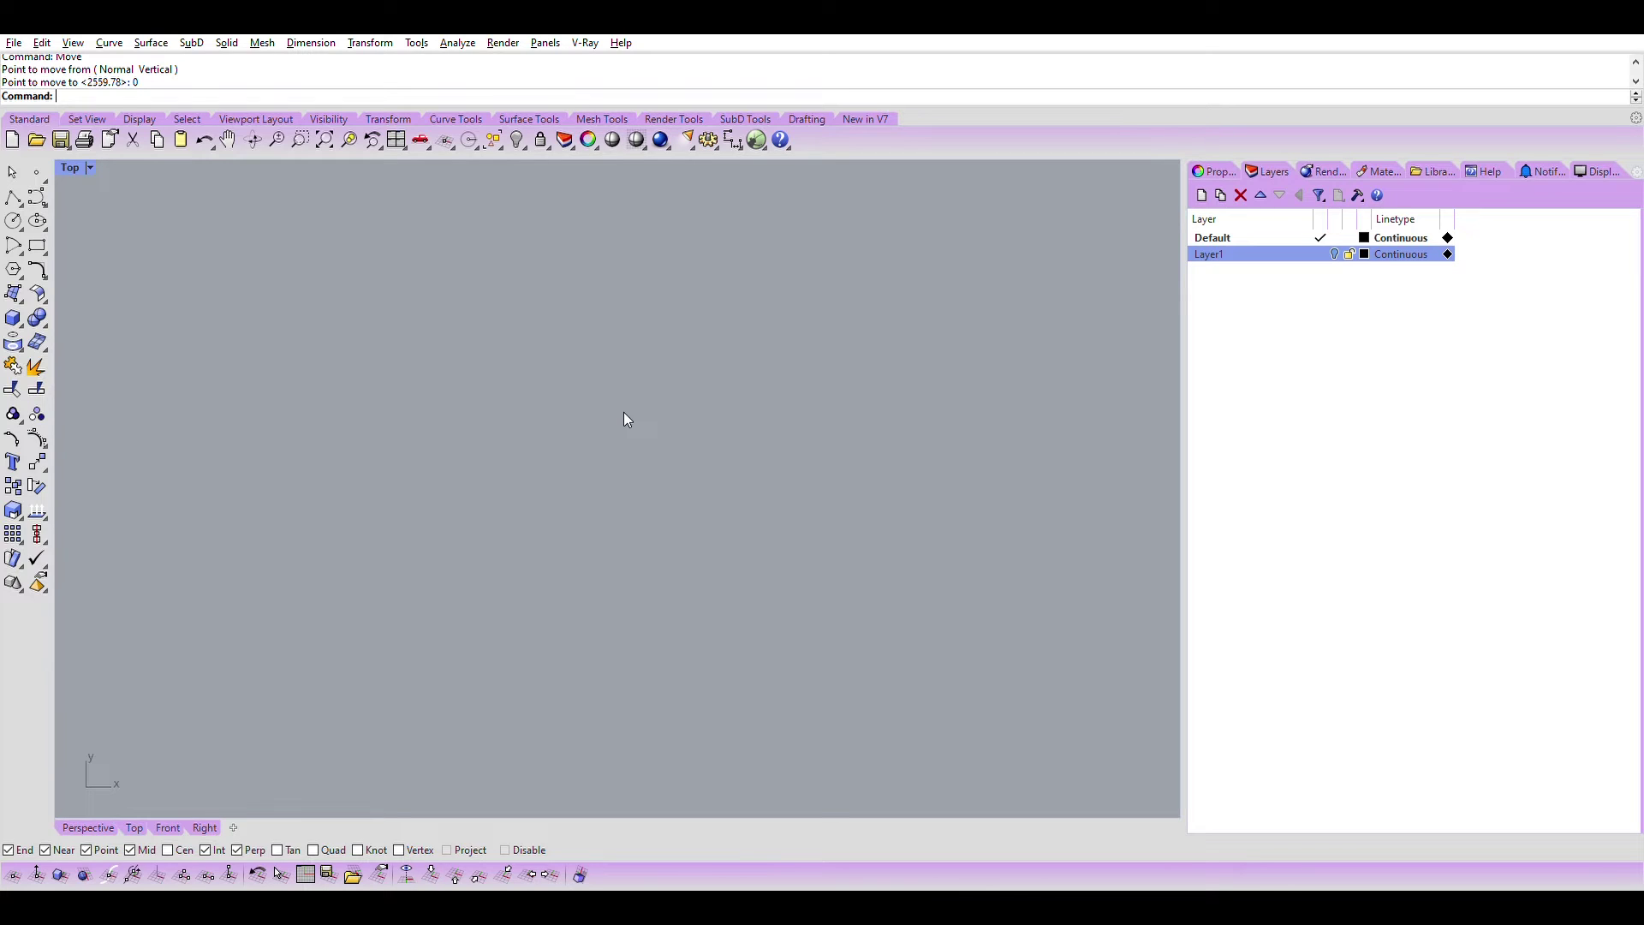
{"action": "type", "text": "ZE"}
- Zoom extents and lift both cubes slightly higher with the gumball
{"action": "key", "text": "Return"}
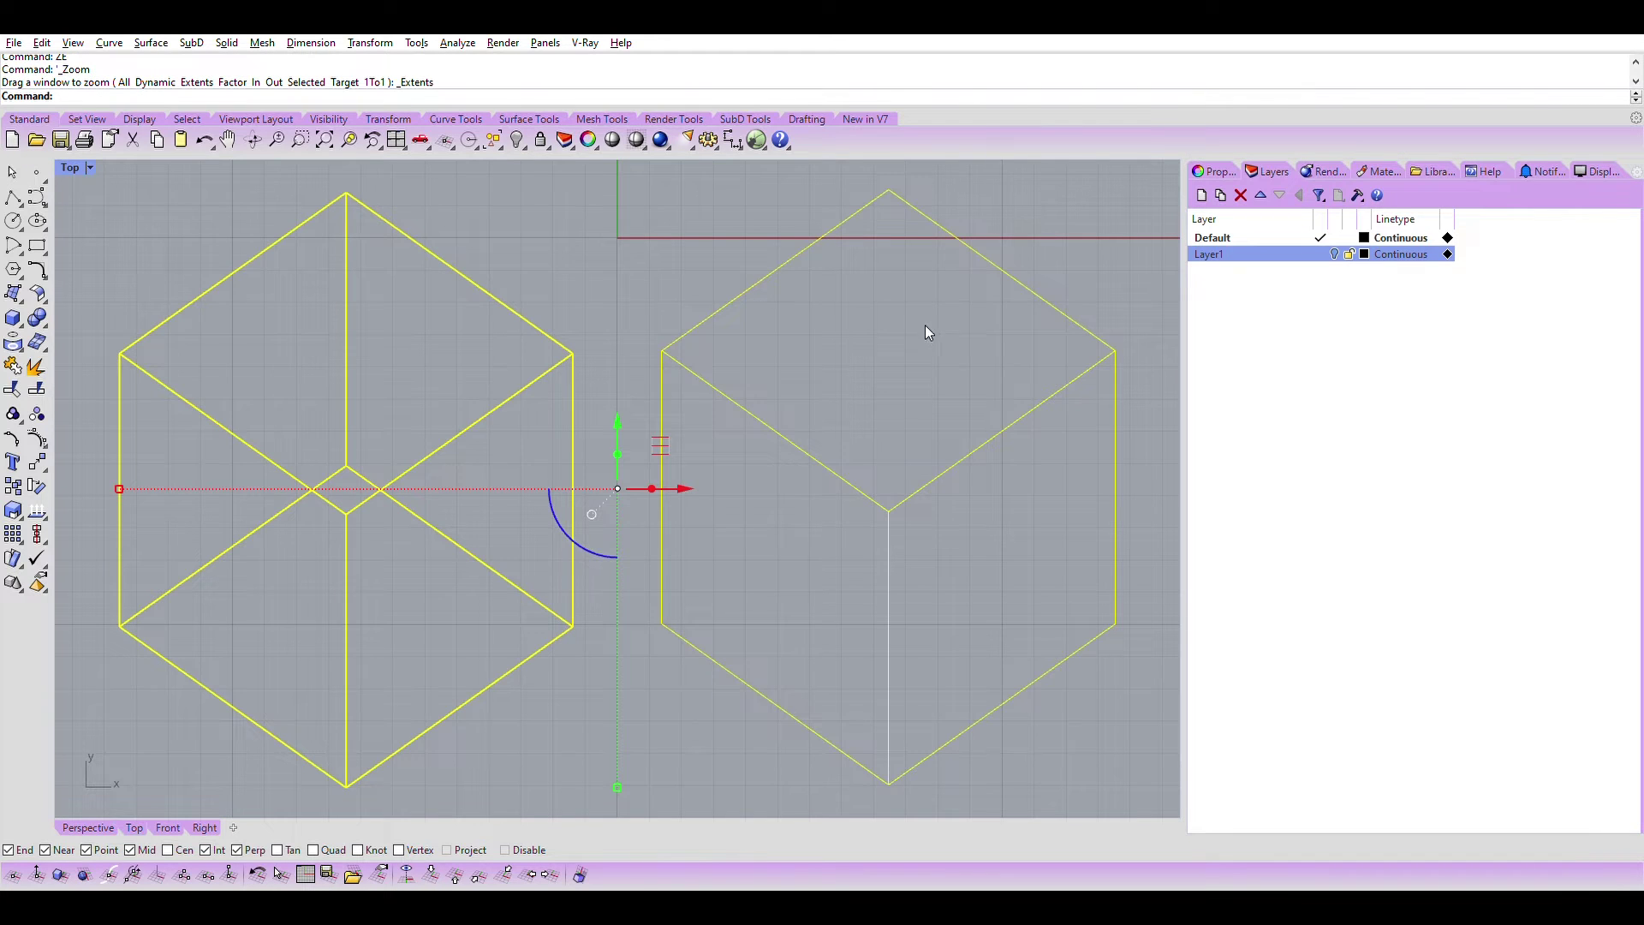
{"action": "scroll", "coordinate": [751, 441], "scroll_direction": "down", "scroll_amount": 5}
{"action": "right_click_drag", "start_coordinate": [733, 339], "coordinate": [724, 418]}
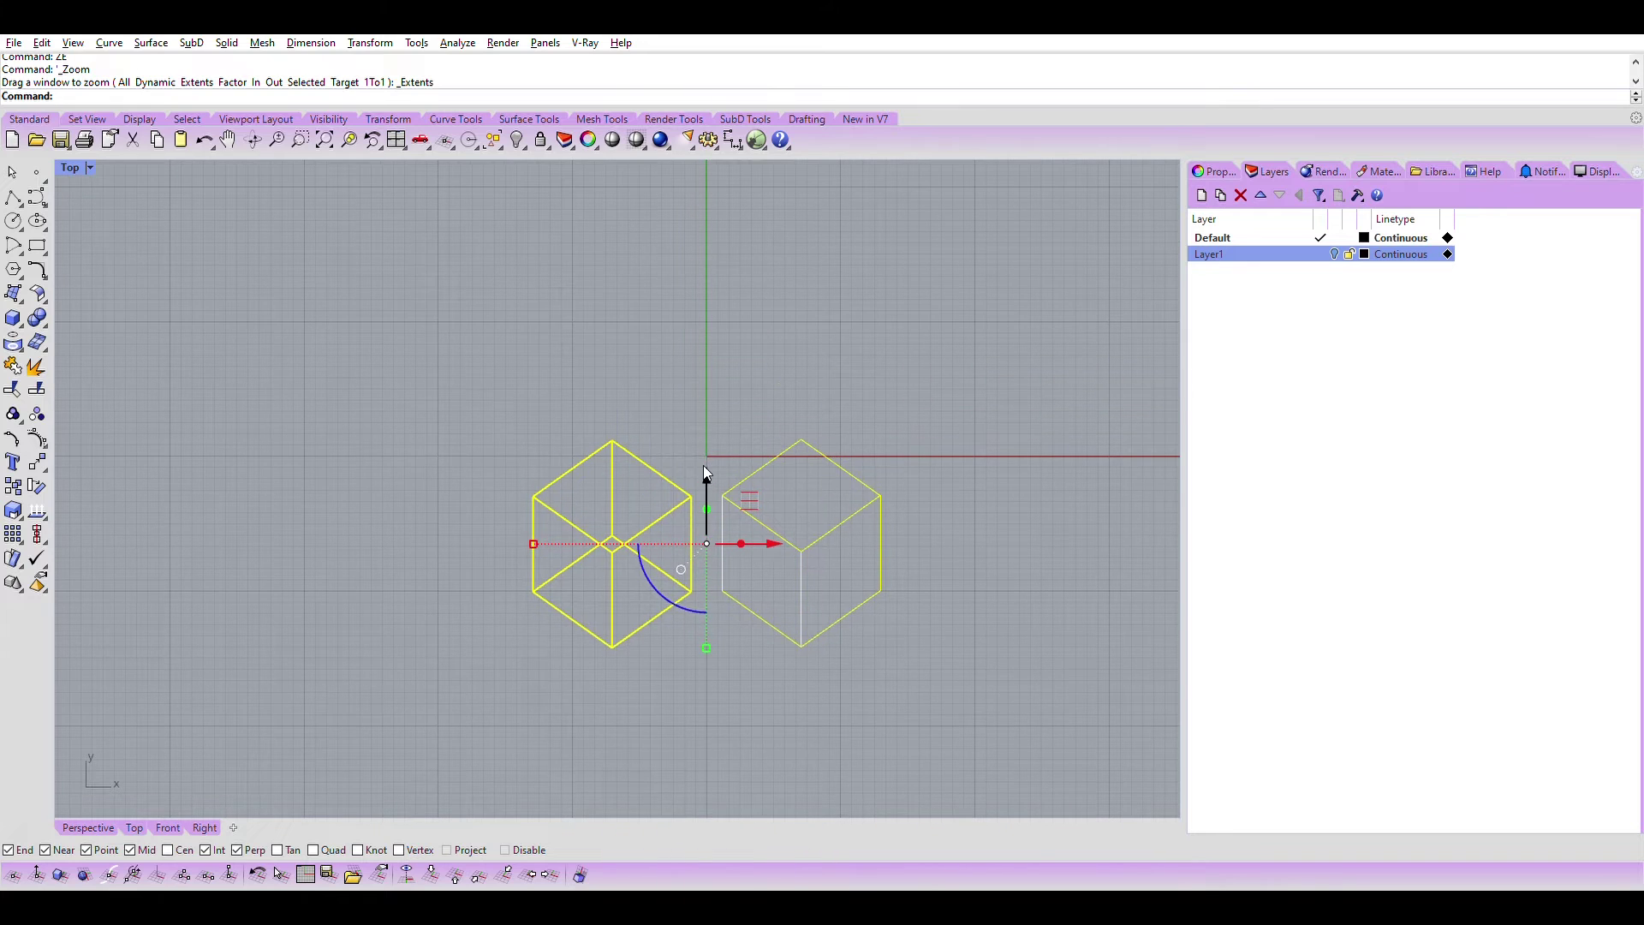
{"action": "mouse_move", "coordinate": [703, 465]}
{"action": "left_mouse_down"}
{"action": "mouse_move", "coordinate": [734, 372]}
{"action": "mouse_move", "coordinate": [736, 257]}
{"action": "left_mouse_up"}
{"action": "key", "text": "Escape"}
{"action": "scroll", "coordinate": [513, 425], "scroll_direction": "down", "scroll_amount": 4}
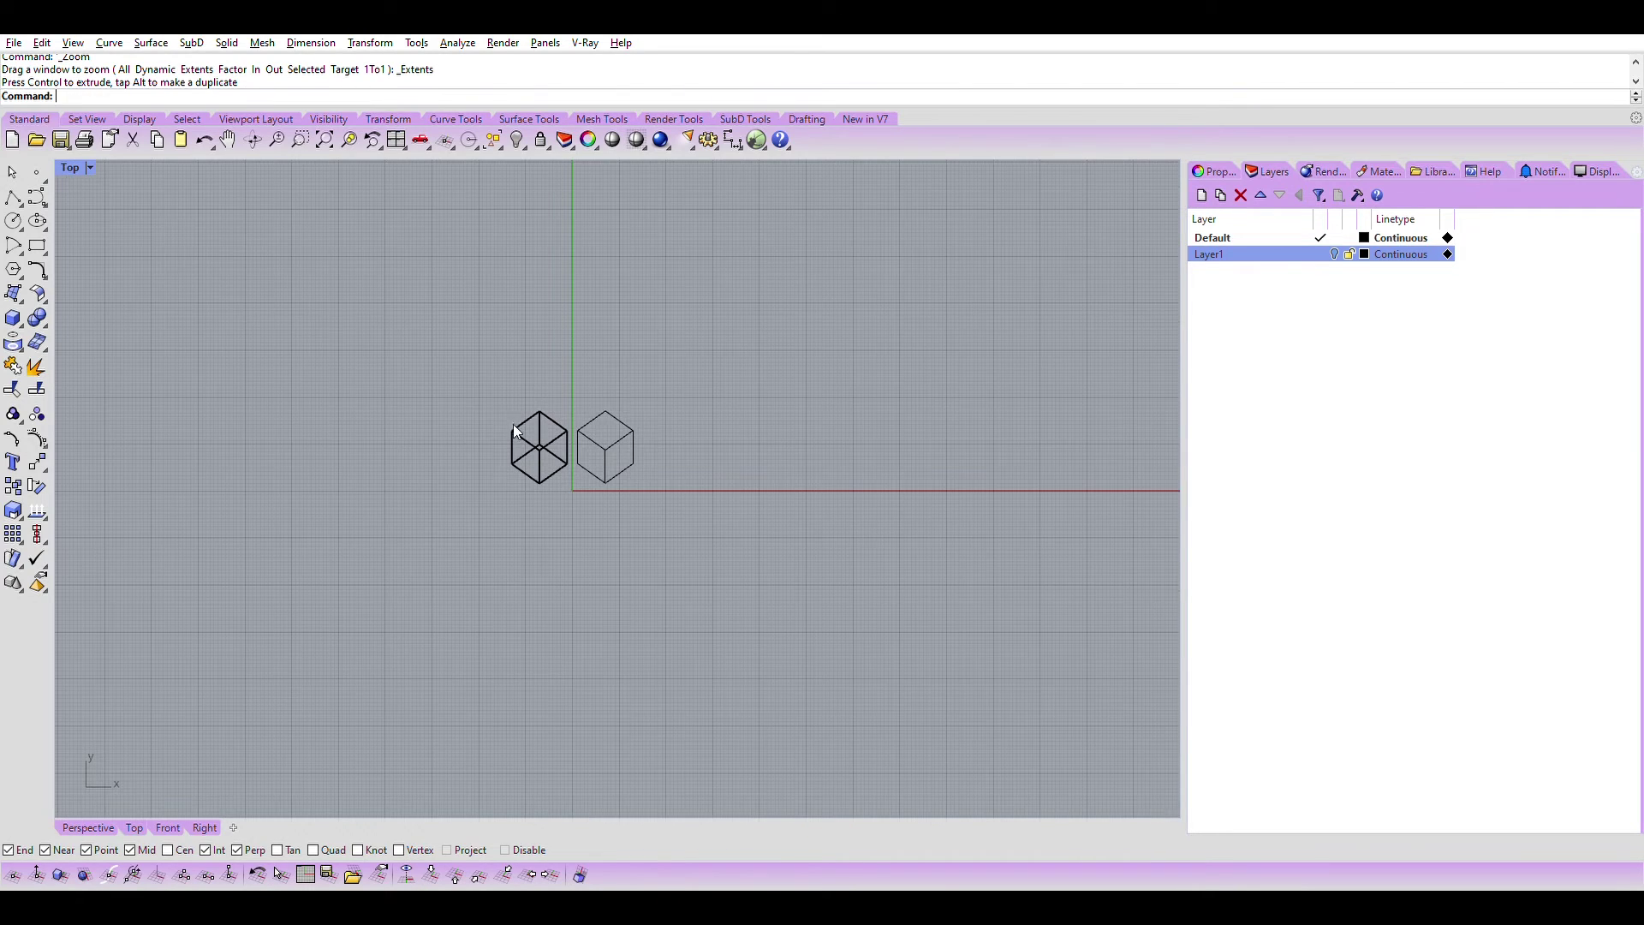
{"action": "left_click", "coordinate": [39, 164]}
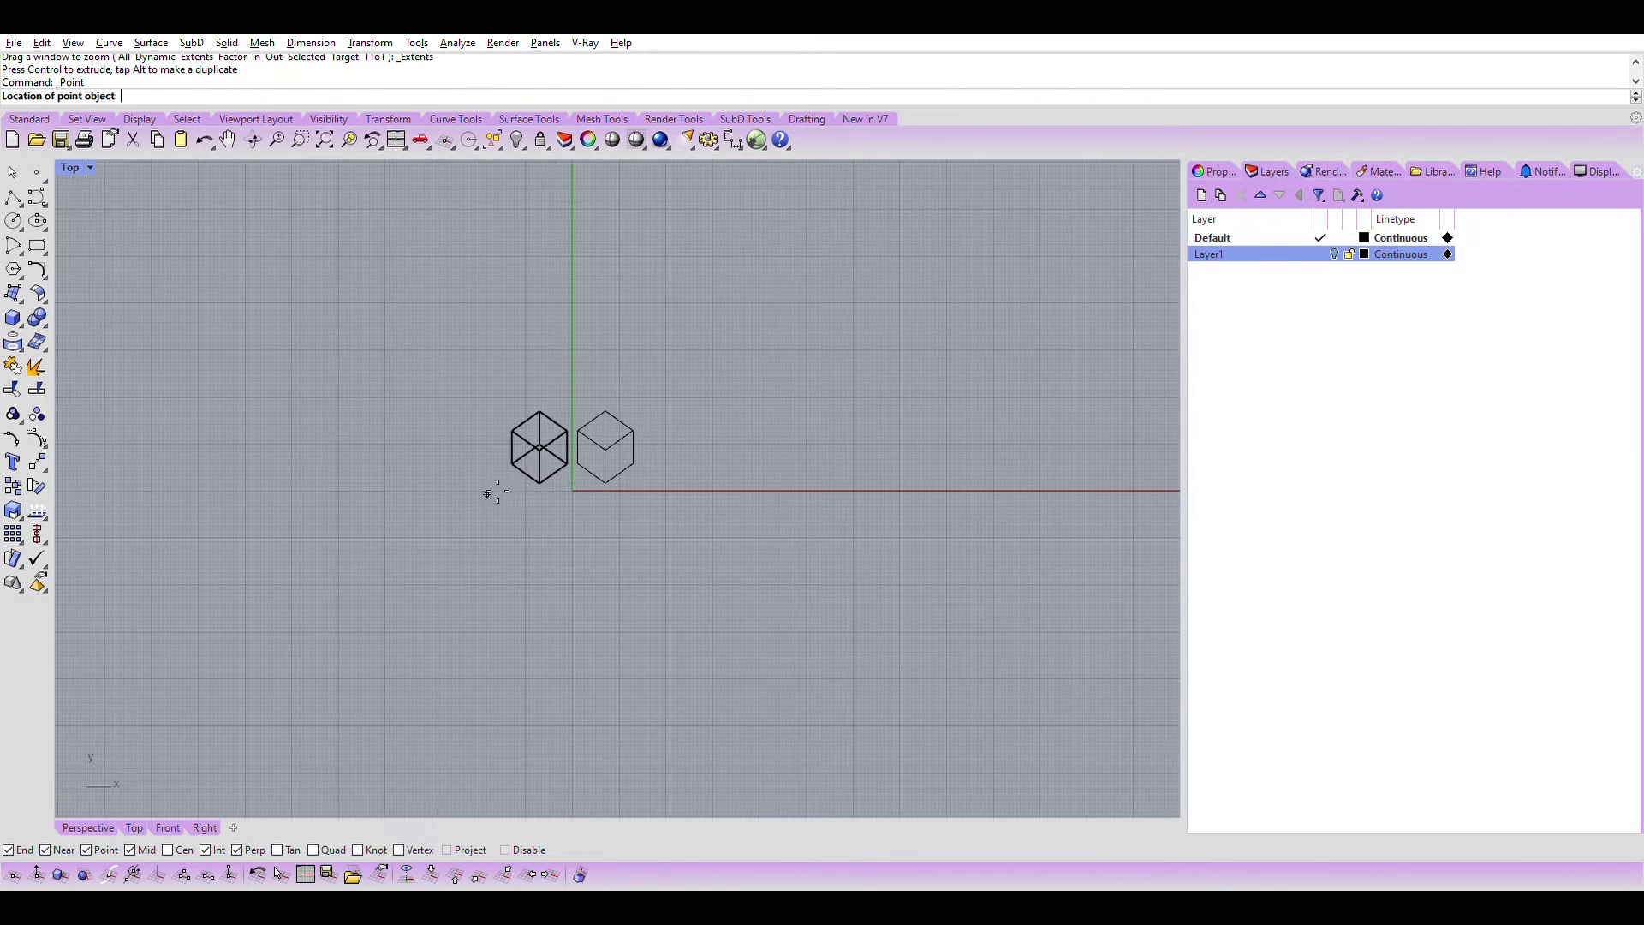
{"action": "scroll", "coordinate": [475, 501], "scroll_direction": "down", "scroll_amount": 5}
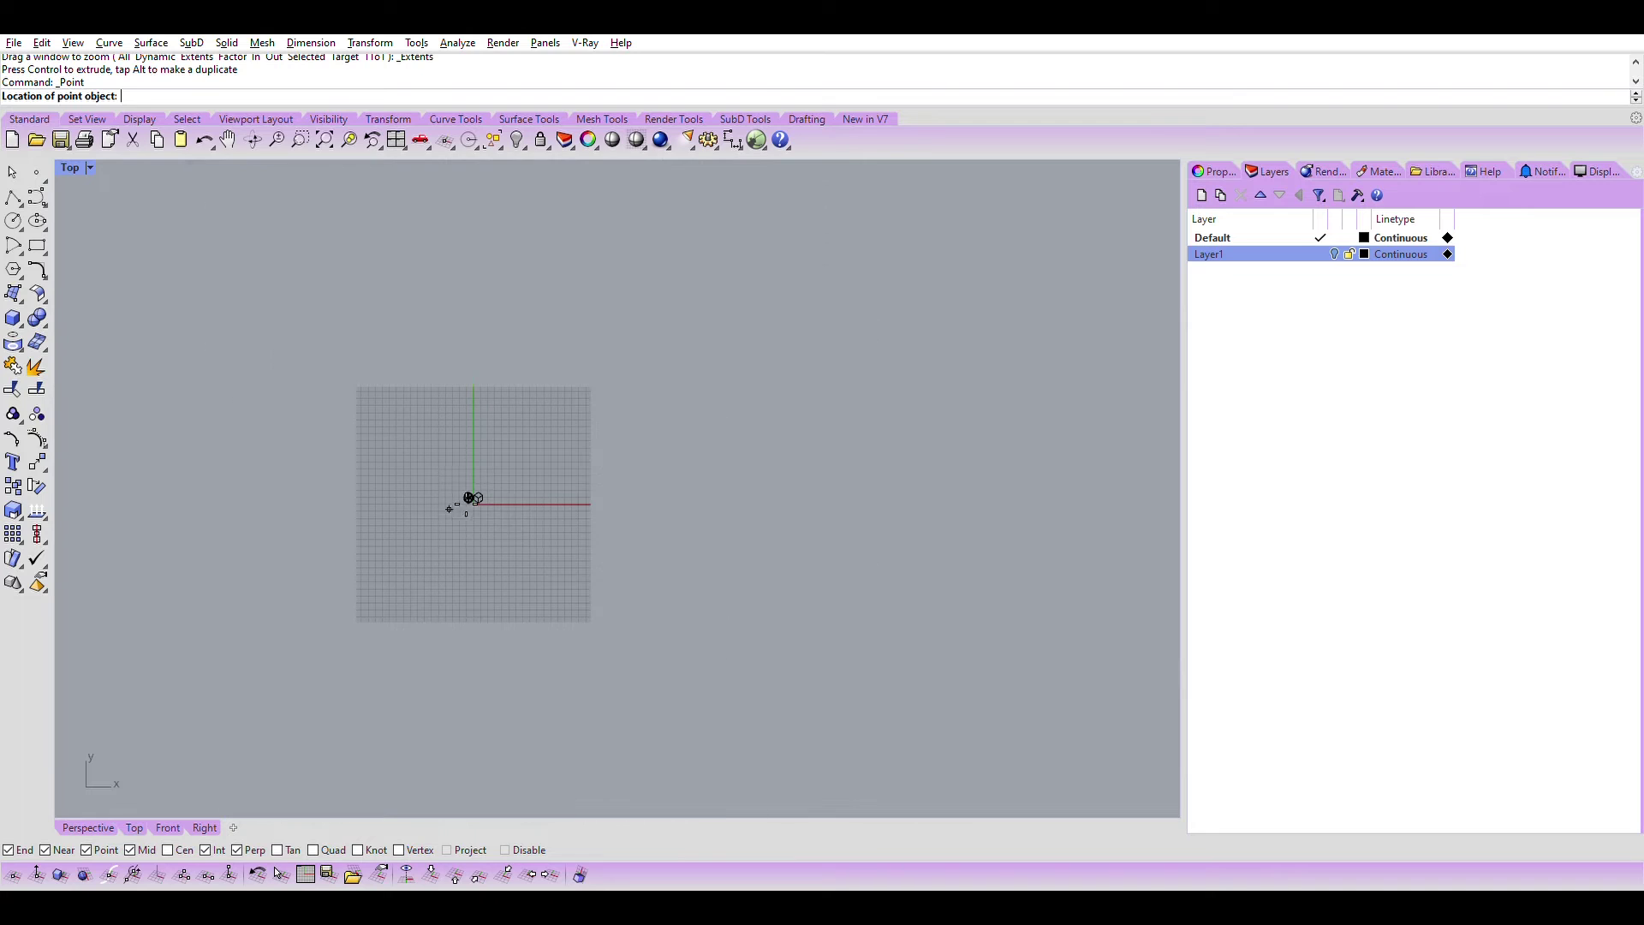
- Place a point above the cube drawings and zoom extents
{"action": "left_click", "coordinate": [691, 203]}
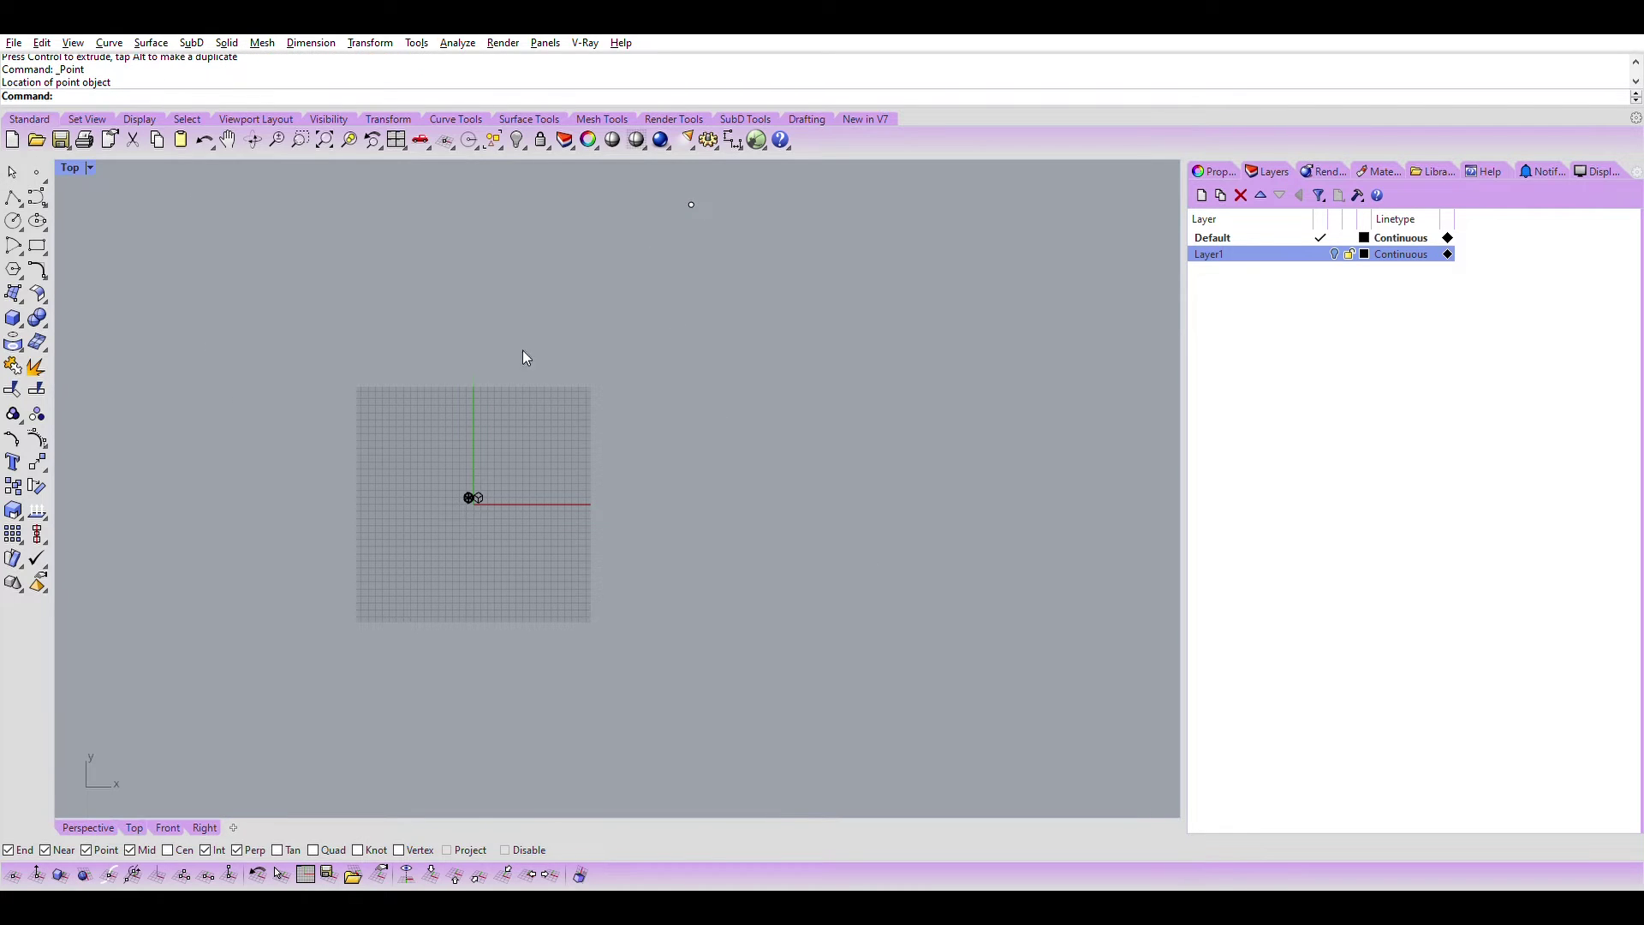
{"action": "scroll", "coordinate": [489, 450], "scroll_direction": "up", "scroll_amount": 2}
{"action": "scroll", "coordinate": [426, 559], "scroll_direction": "up", "scroll_amount": 5}
{"action": "scroll", "coordinate": [500, 449], "scroll_direction": "up", "scroll_amount": 3}
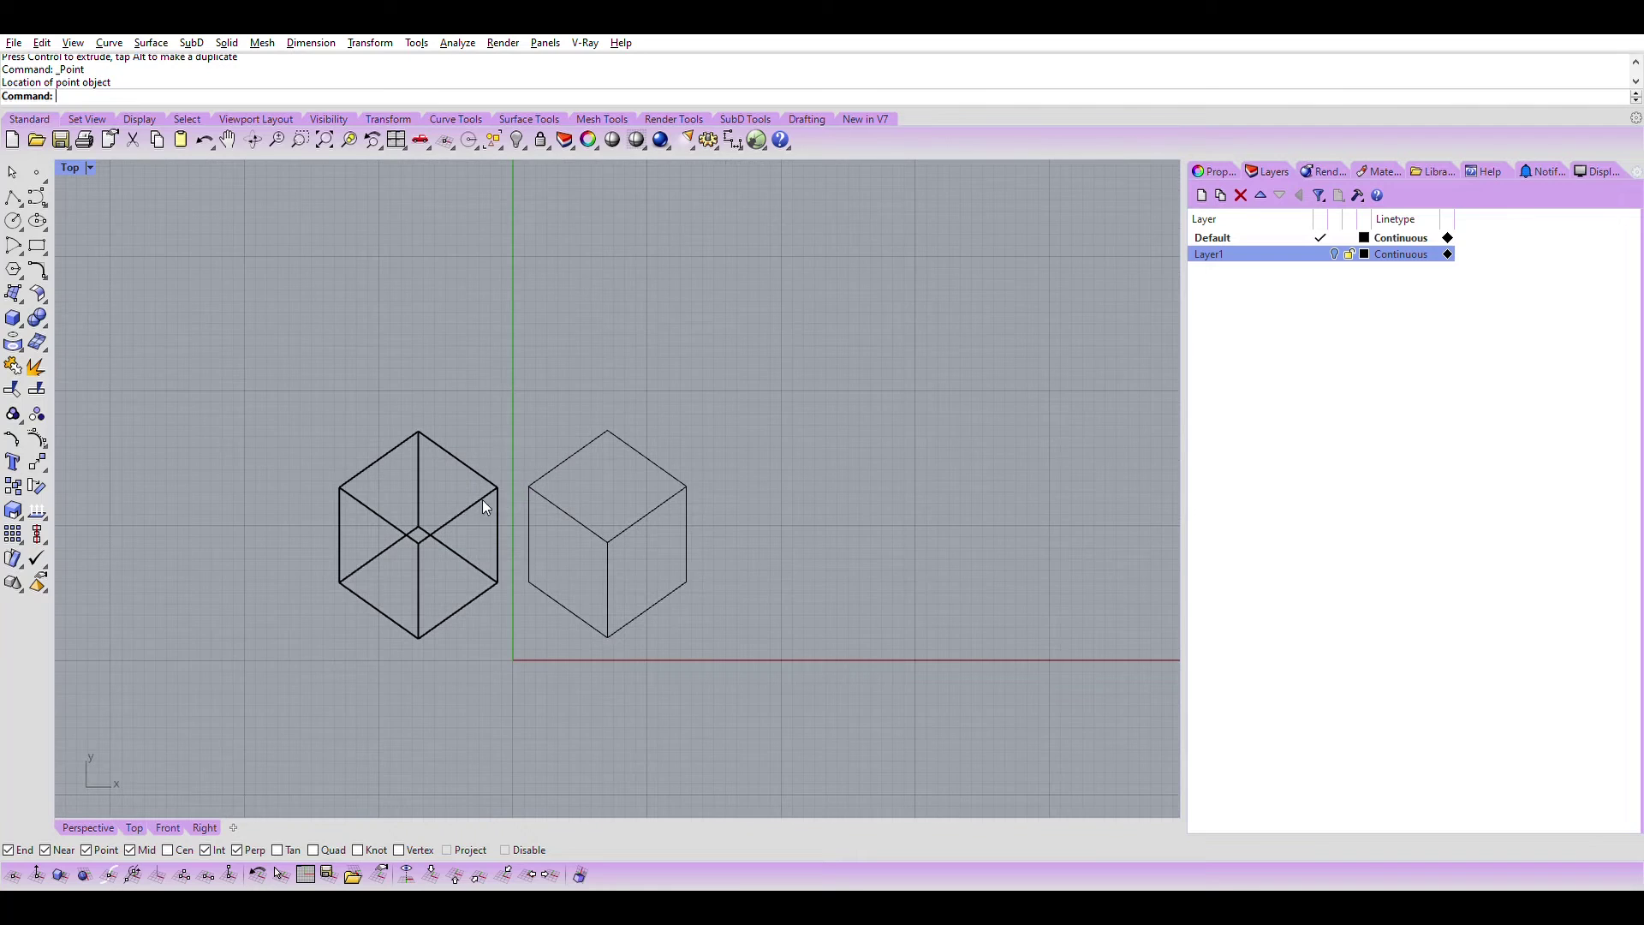
{"action": "type", "text": "Z"}
{"action": "type", "text": "E"}
{"action": "key", "text": "Return"}
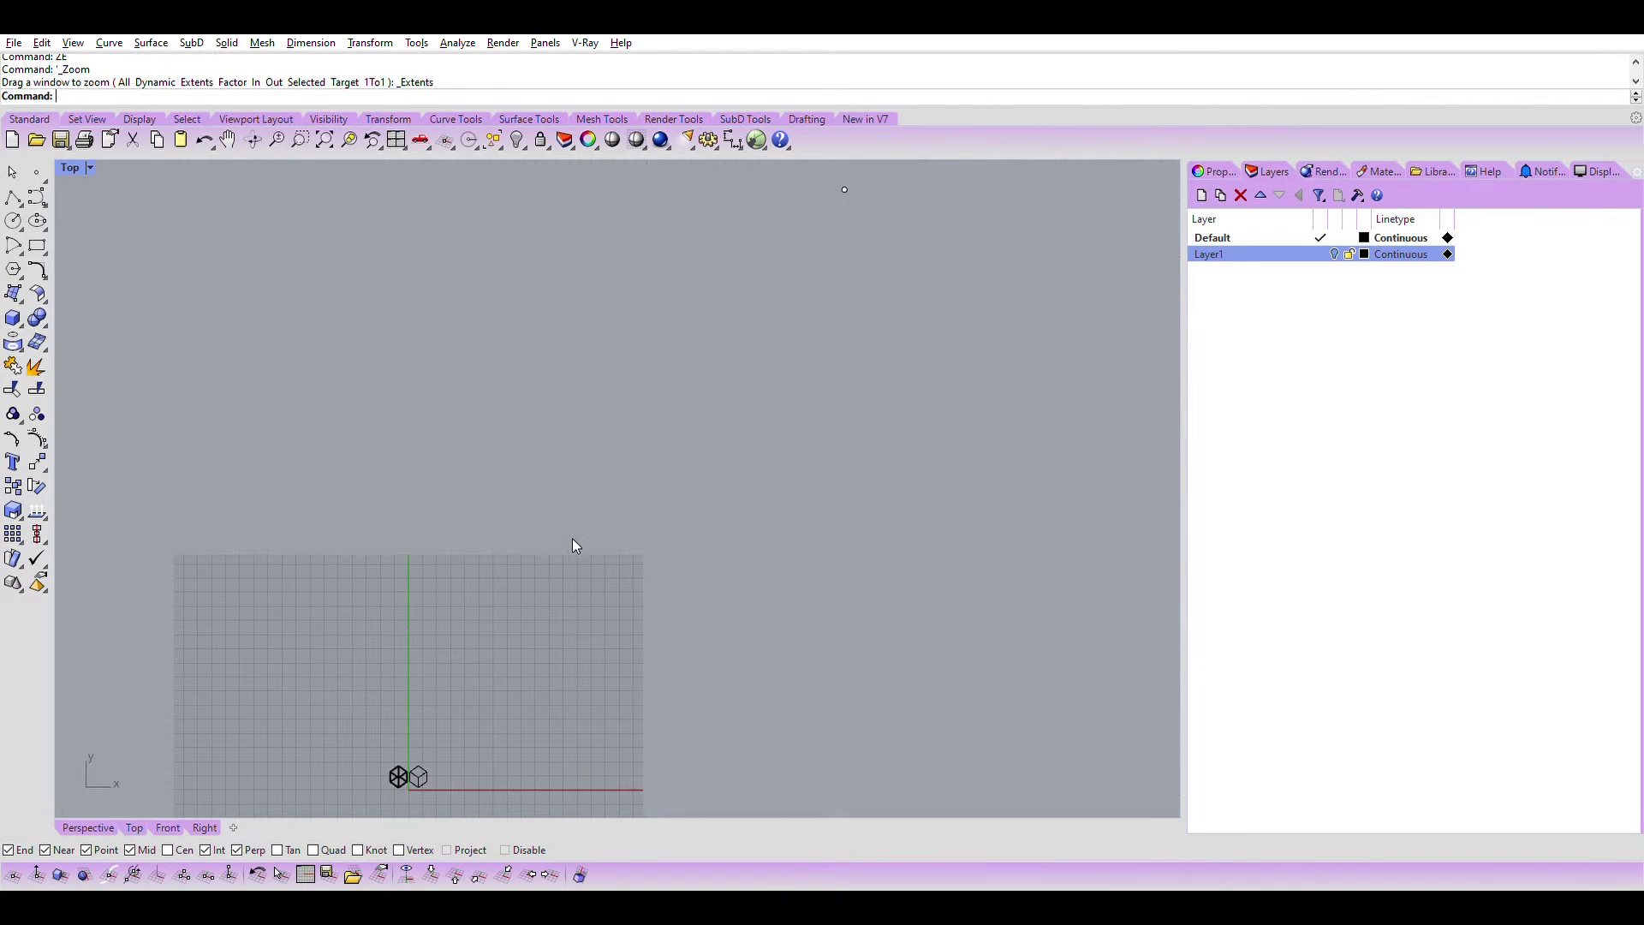
{"action": "scroll", "coordinate": [734, 424], "scroll_direction": "down", "scroll_amount": 5}
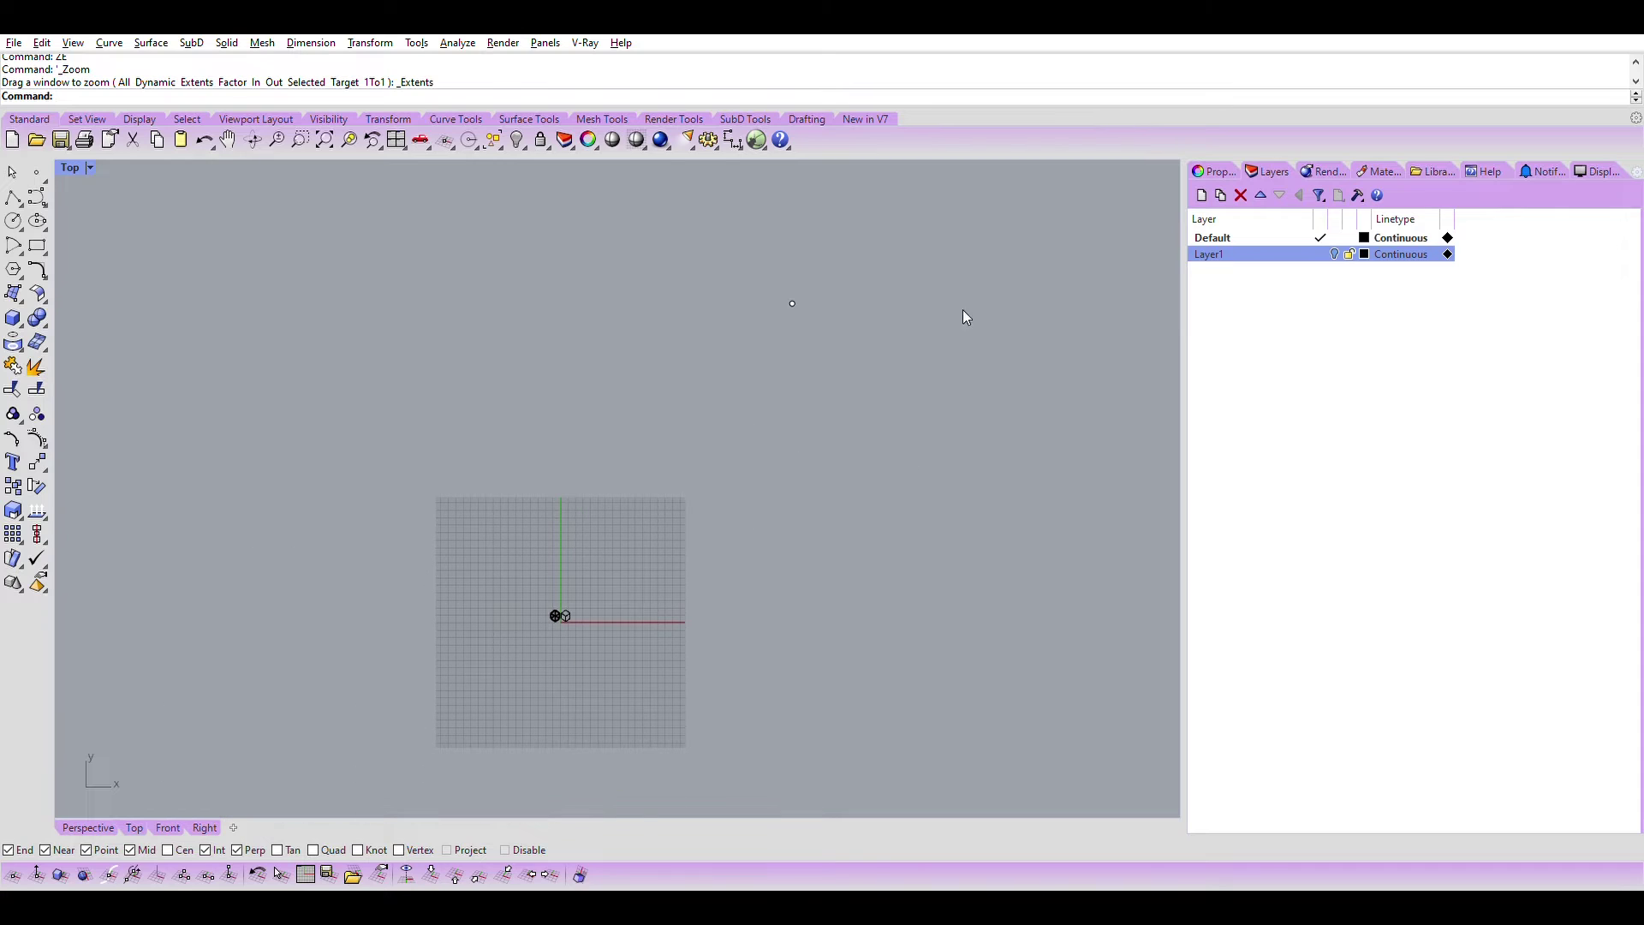
{"action": "scroll", "coordinate": [545, 566], "scroll_direction": "up", "scroll_amount": 2}
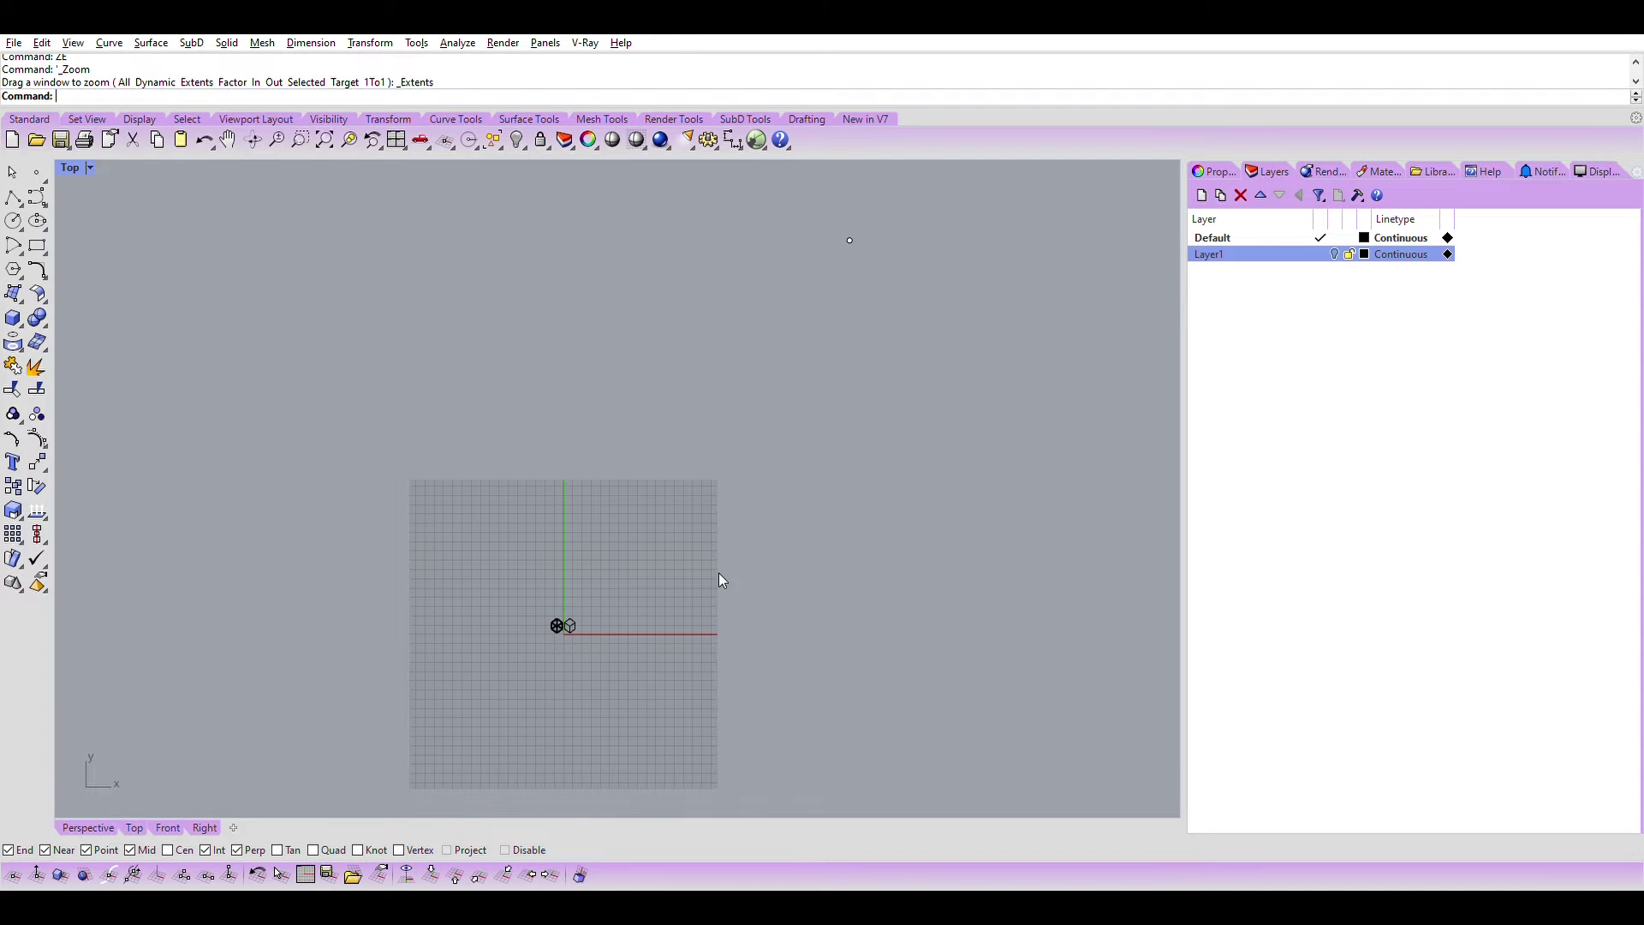
{"action": "scroll", "coordinate": [513, 636], "scroll_direction": "up", "scroll_amount": 2}
{"action": "scroll", "coordinate": [546, 676], "scroll_direction": "up", "scroll_amount": 2}
{"action": "scroll", "coordinate": [606, 646], "scroll_direction": "up", "scroll_amount": 3}
{"action": "scroll", "coordinate": [711, 566], "scroll_direction": "up", "scroll_amount": 1}
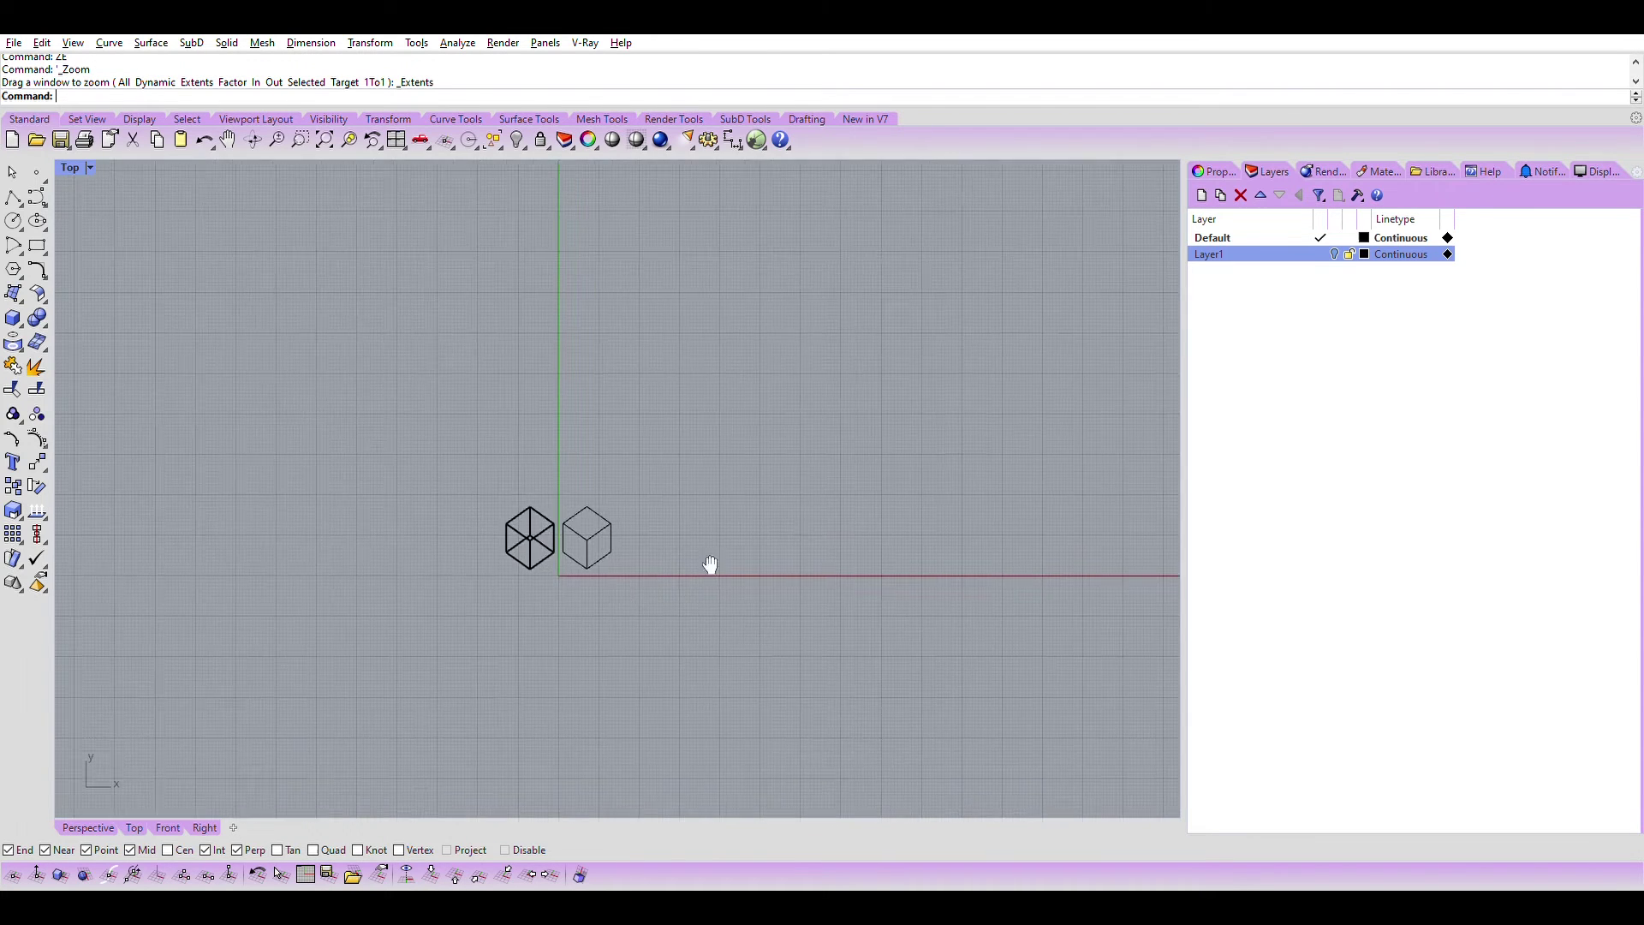
{"action": "scroll", "coordinate": [710, 566], "scroll_direction": "down", "scroll_amount": 1}
{"action": "scroll", "coordinate": [667, 609], "scroll_direction": "down", "scroll_amount": 1}
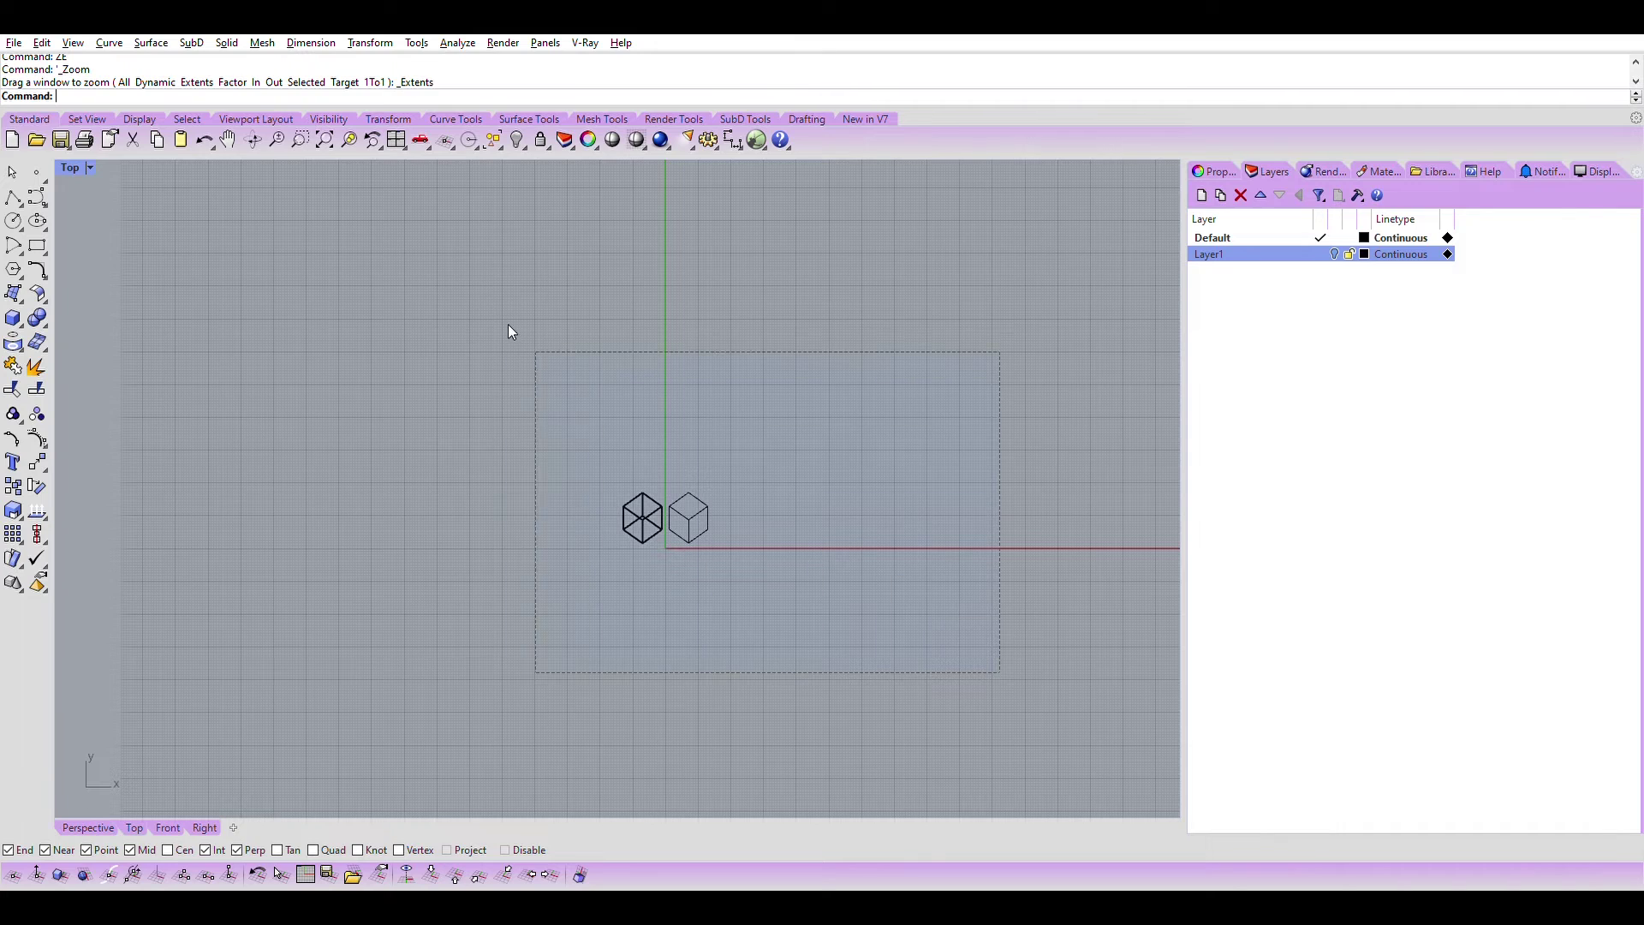
- Hide both cube drawings, then select all and delete the stray point
{"action": "left_click_drag", "start_coordinate": [934, 605], "coordinate": [334, 261]}
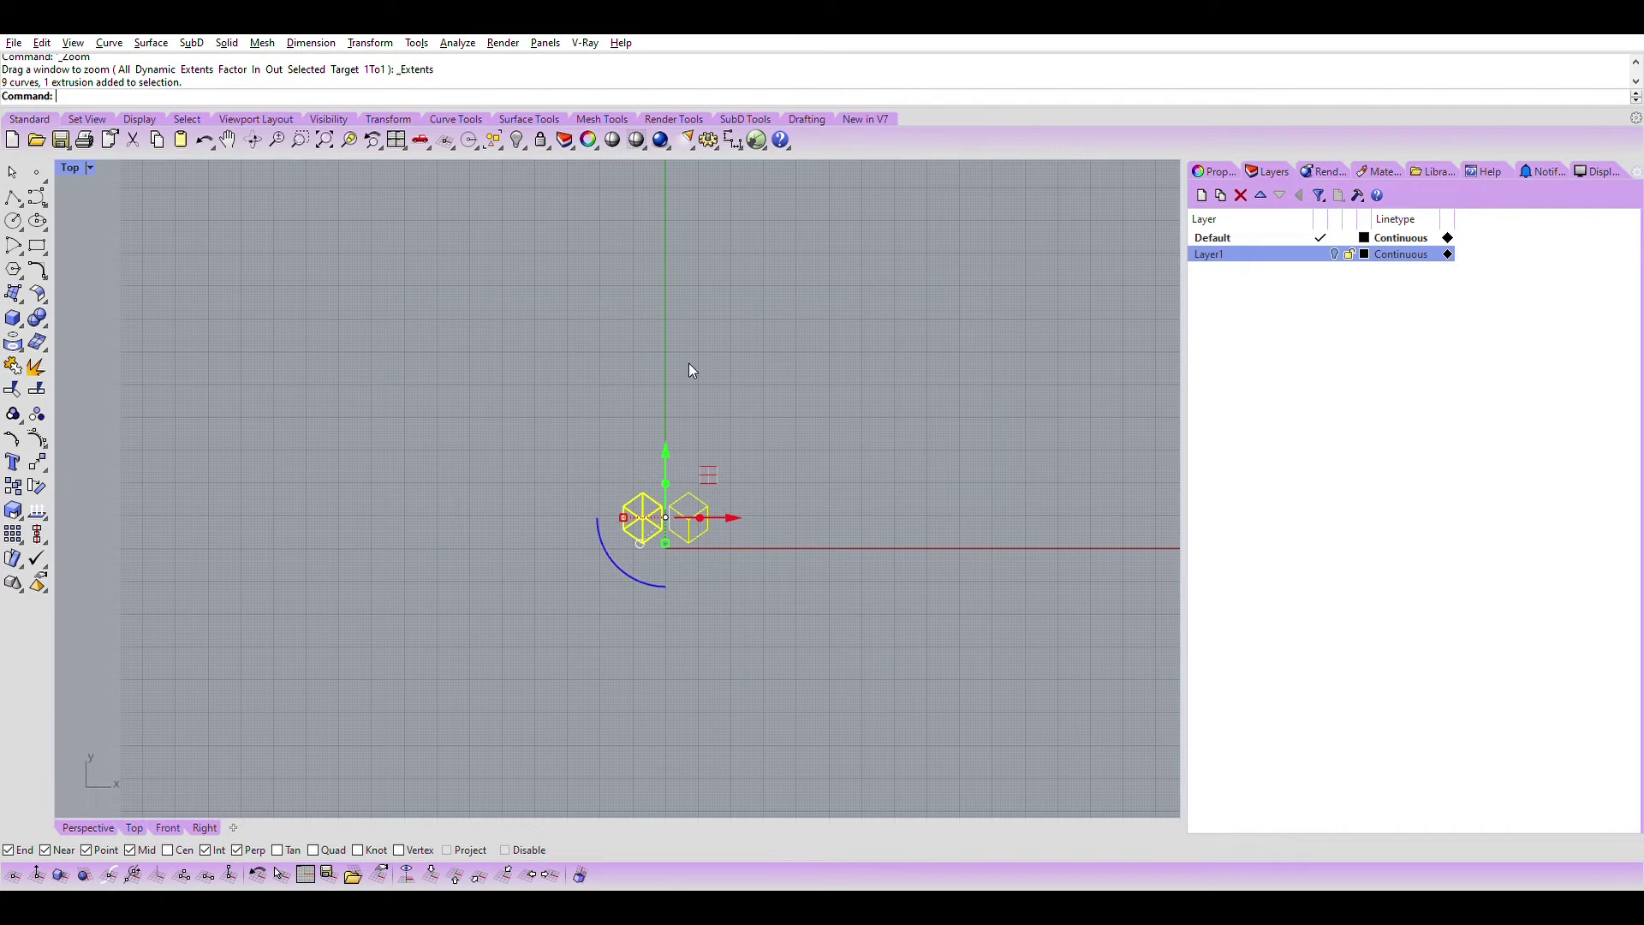
{"action": "type", "text": "Hide"}
{"action": "key", "text": "Return"}
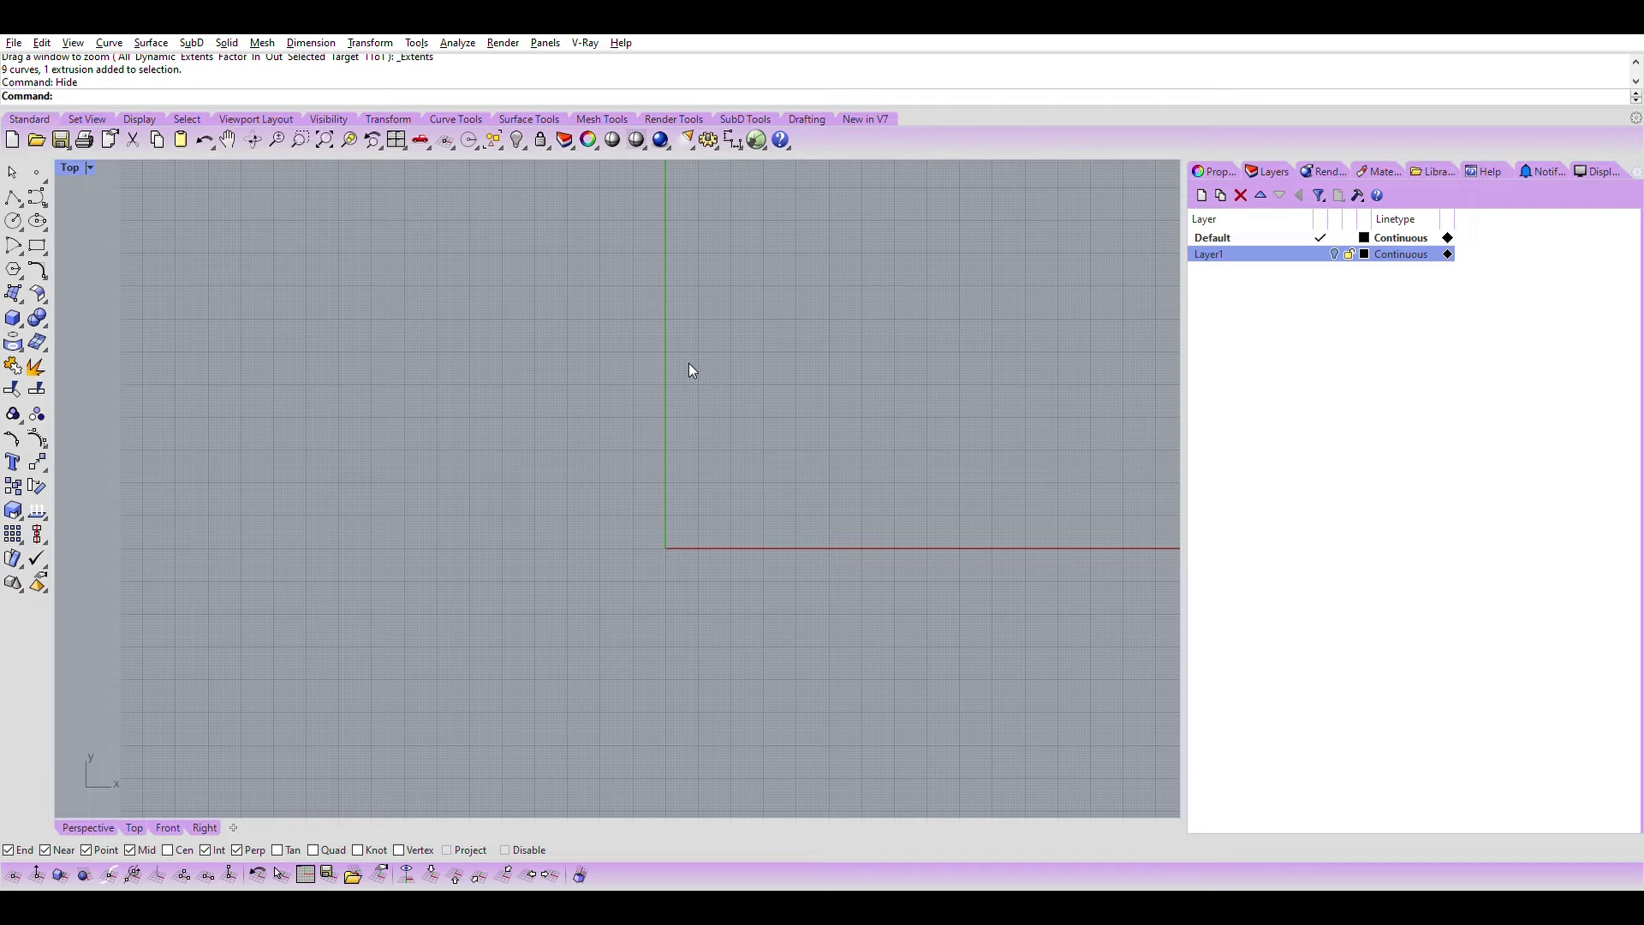
{"action": "key", "text": "ctrl+a"}
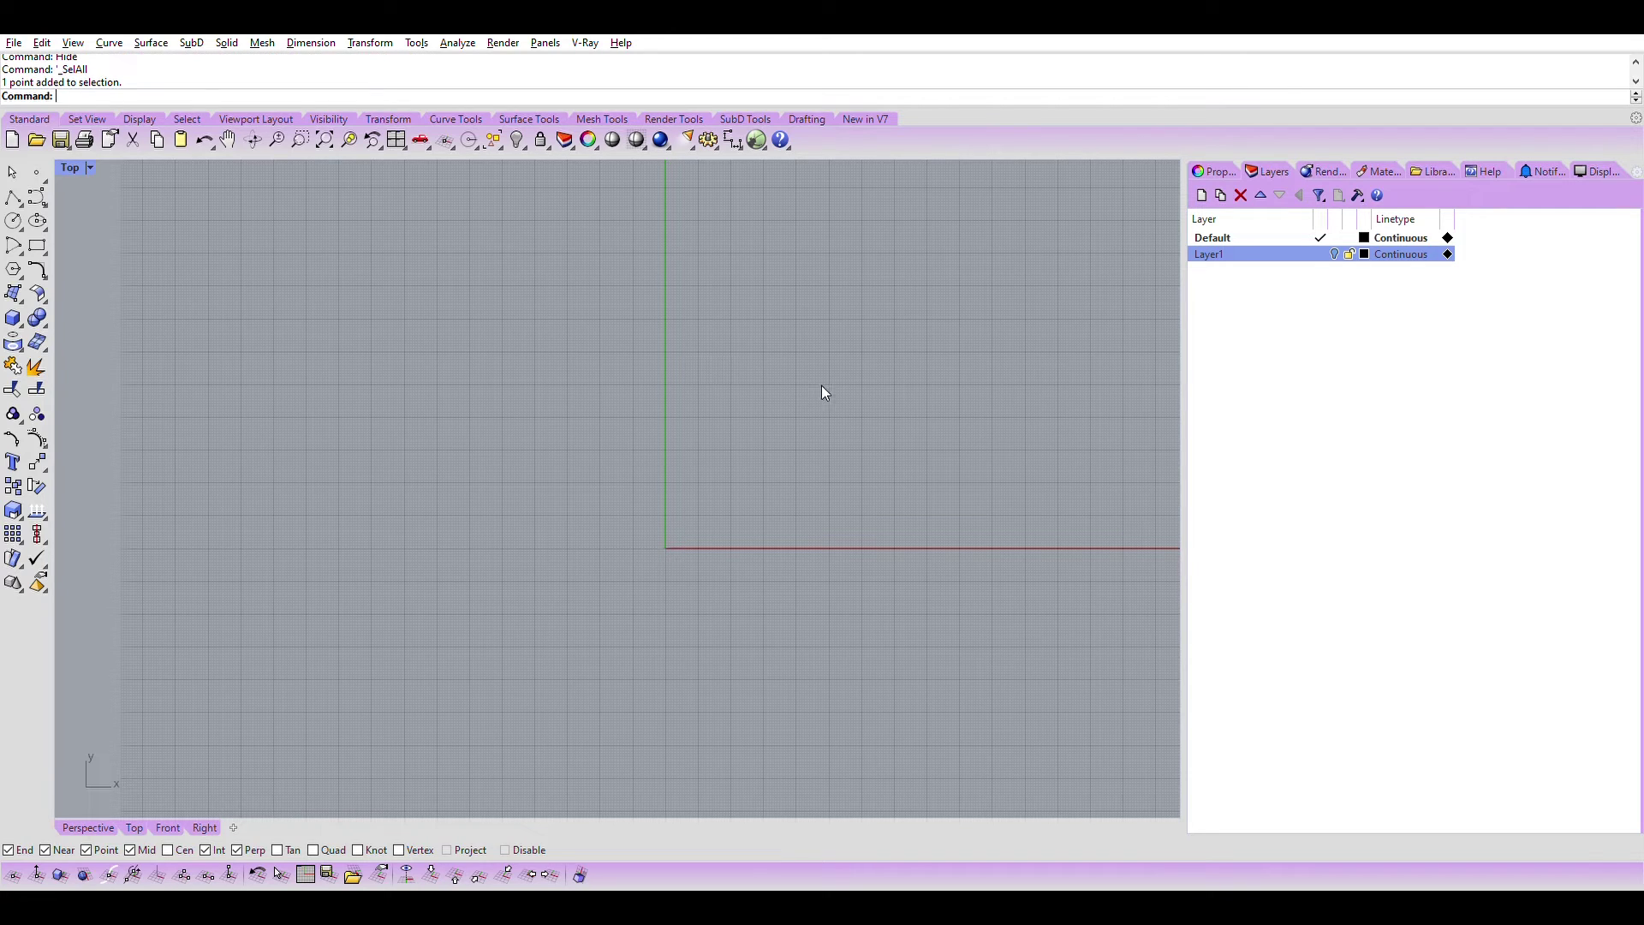
{"action": "key", "text": "Delete"}
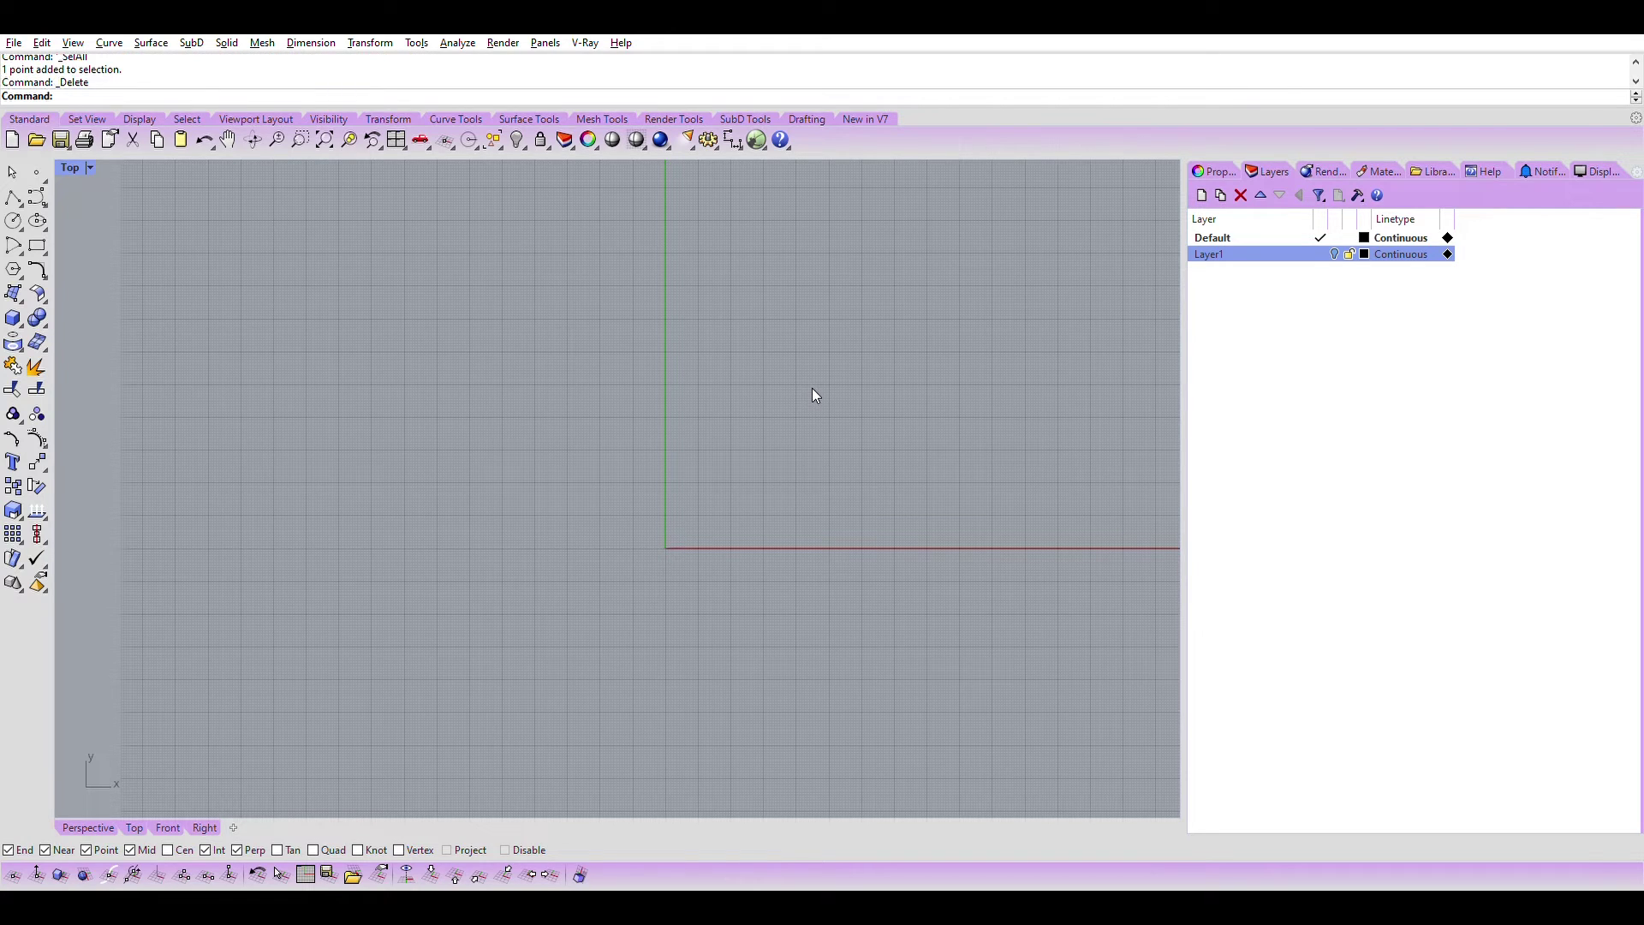
{"action": "type", "text": "Show"}
- Show the hidden cube drawings with Show and recentre them using ZE and panning
{"action": "key", "text": "Return"}
{"action": "scroll", "coordinate": [677, 520], "scroll_direction": "up", "scroll_amount": 2}
{"action": "scroll", "coordinate": [721, 464], "scroll_direction": "up", "scroll_amount": 2}
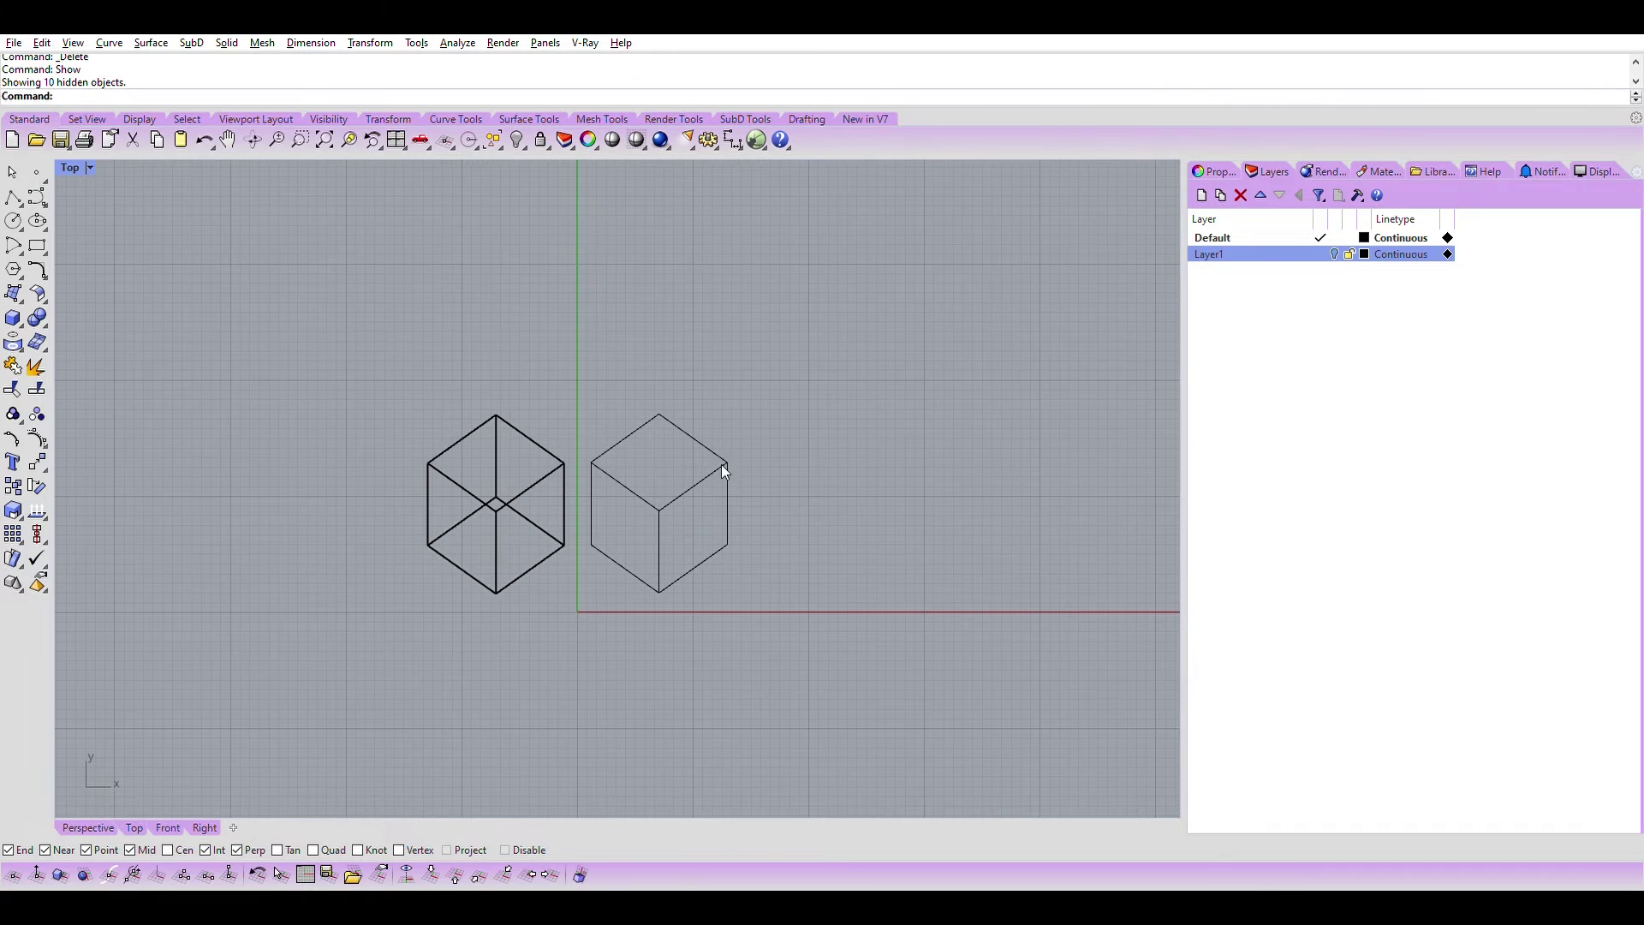
{"action": "scroll", "coordinate": [521, 526], "scroll_direction": "down", "scroll_amount": 3}
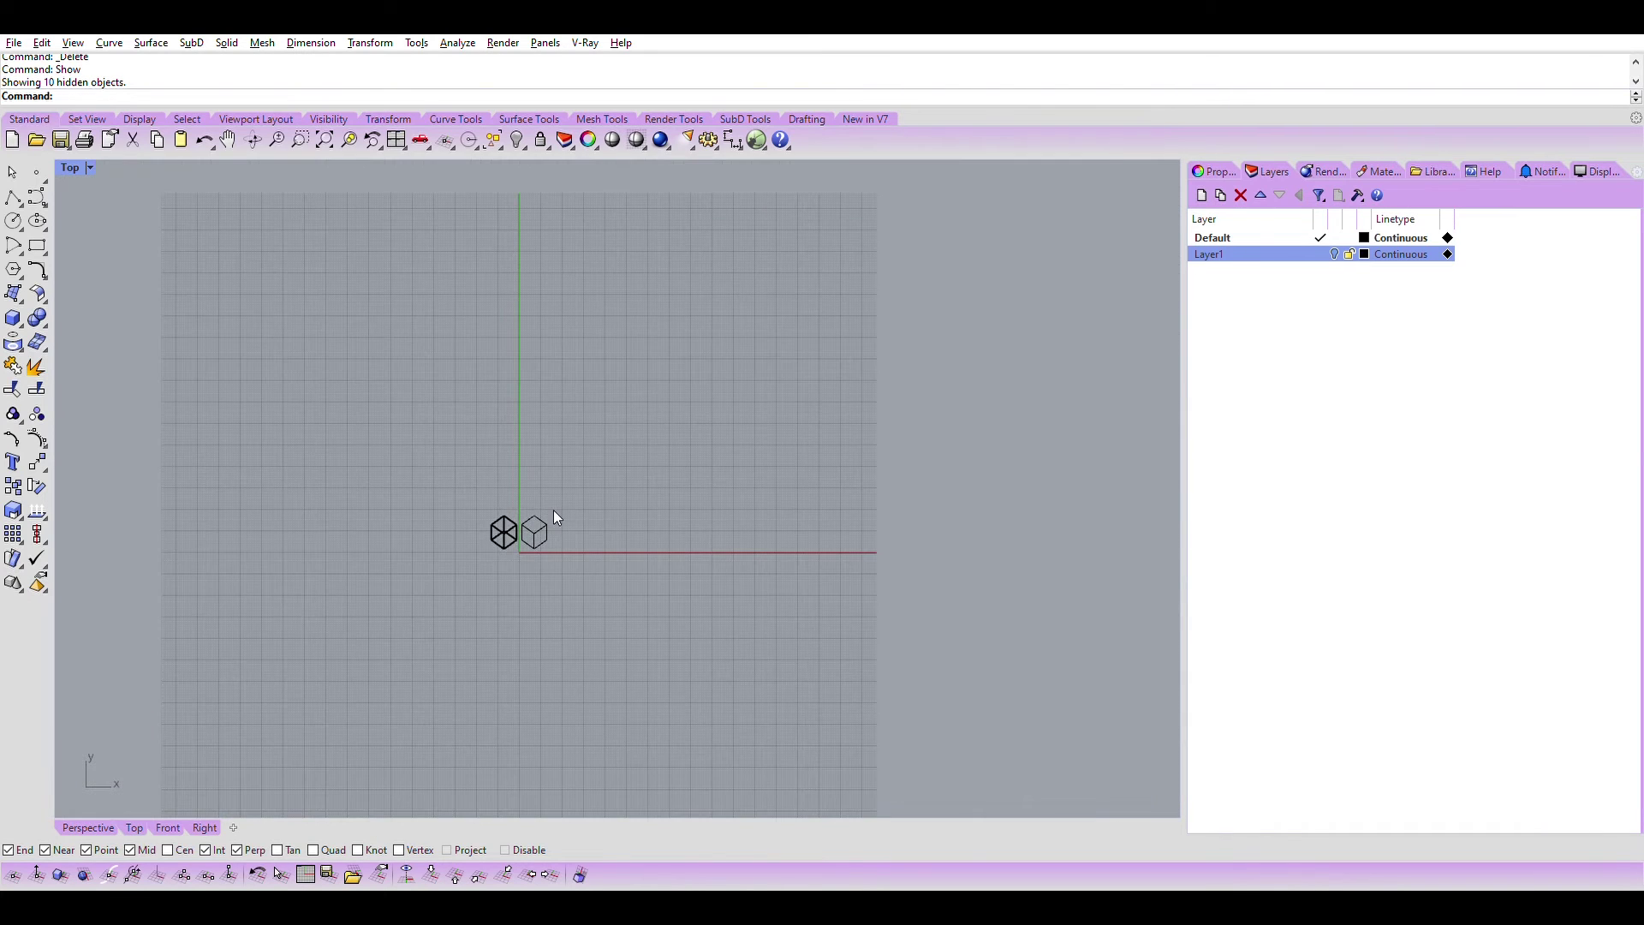
{"action": "scroll", "coordinate": [553, 511], "scroll_direction": "up", "scroll_amount": 2}
{"action": "scroll", "coordinate": [578, 514], "scroll_direction": "up", "scroll_amount": 1}
{"action": "type", "text": "ZE"}
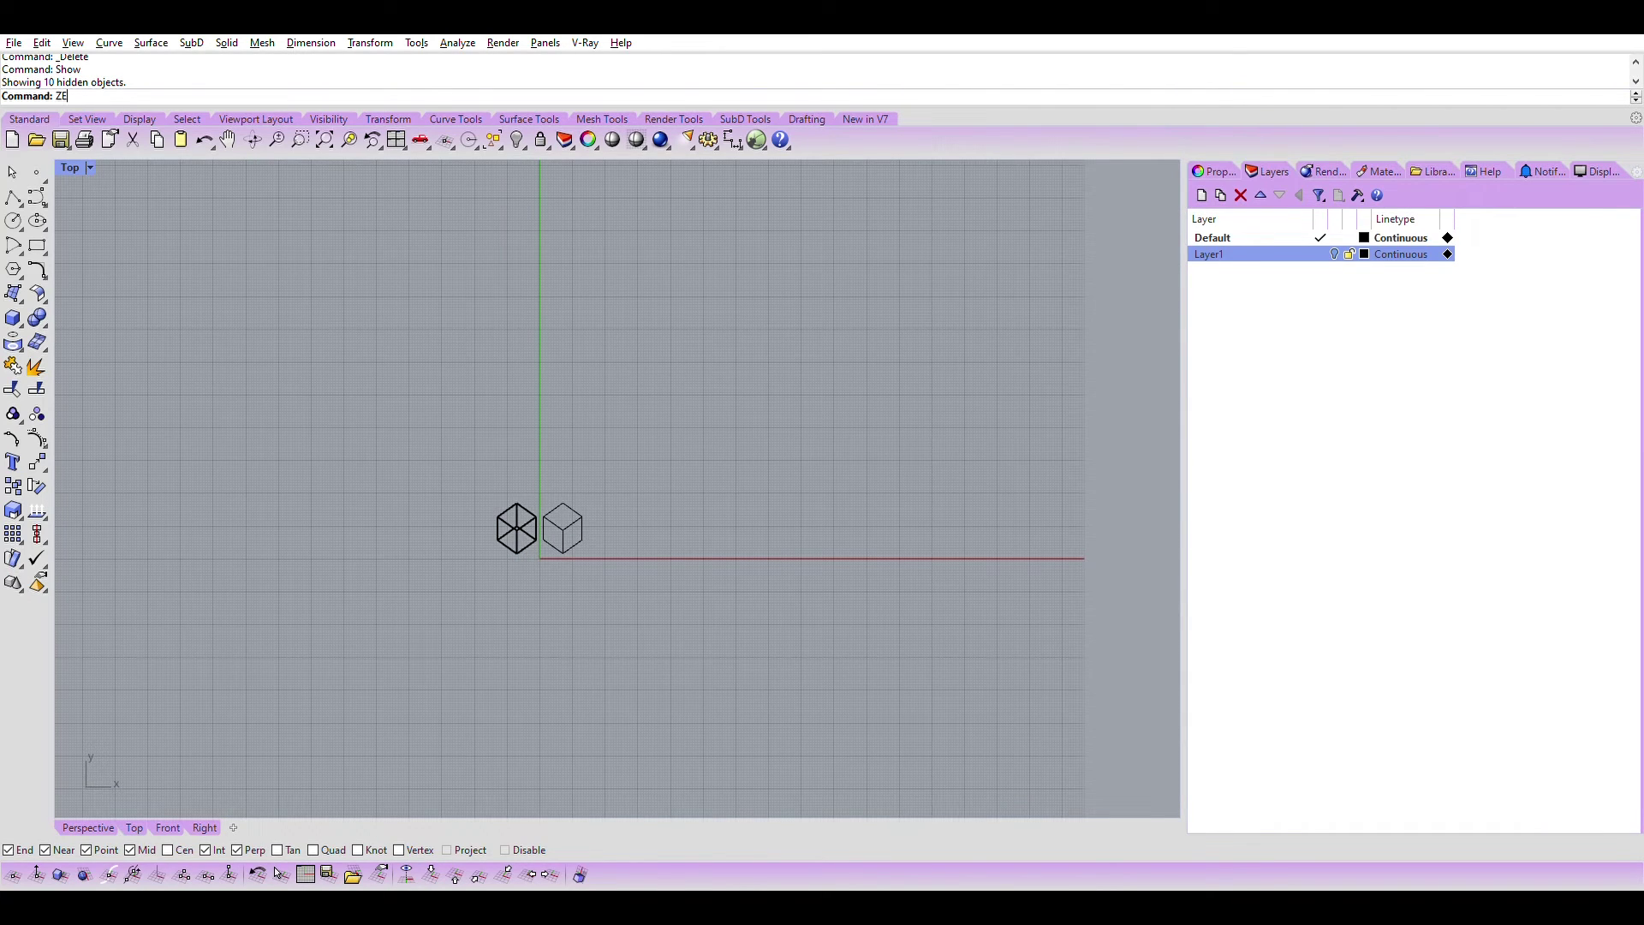
{"action": "key", "text": "Return"}
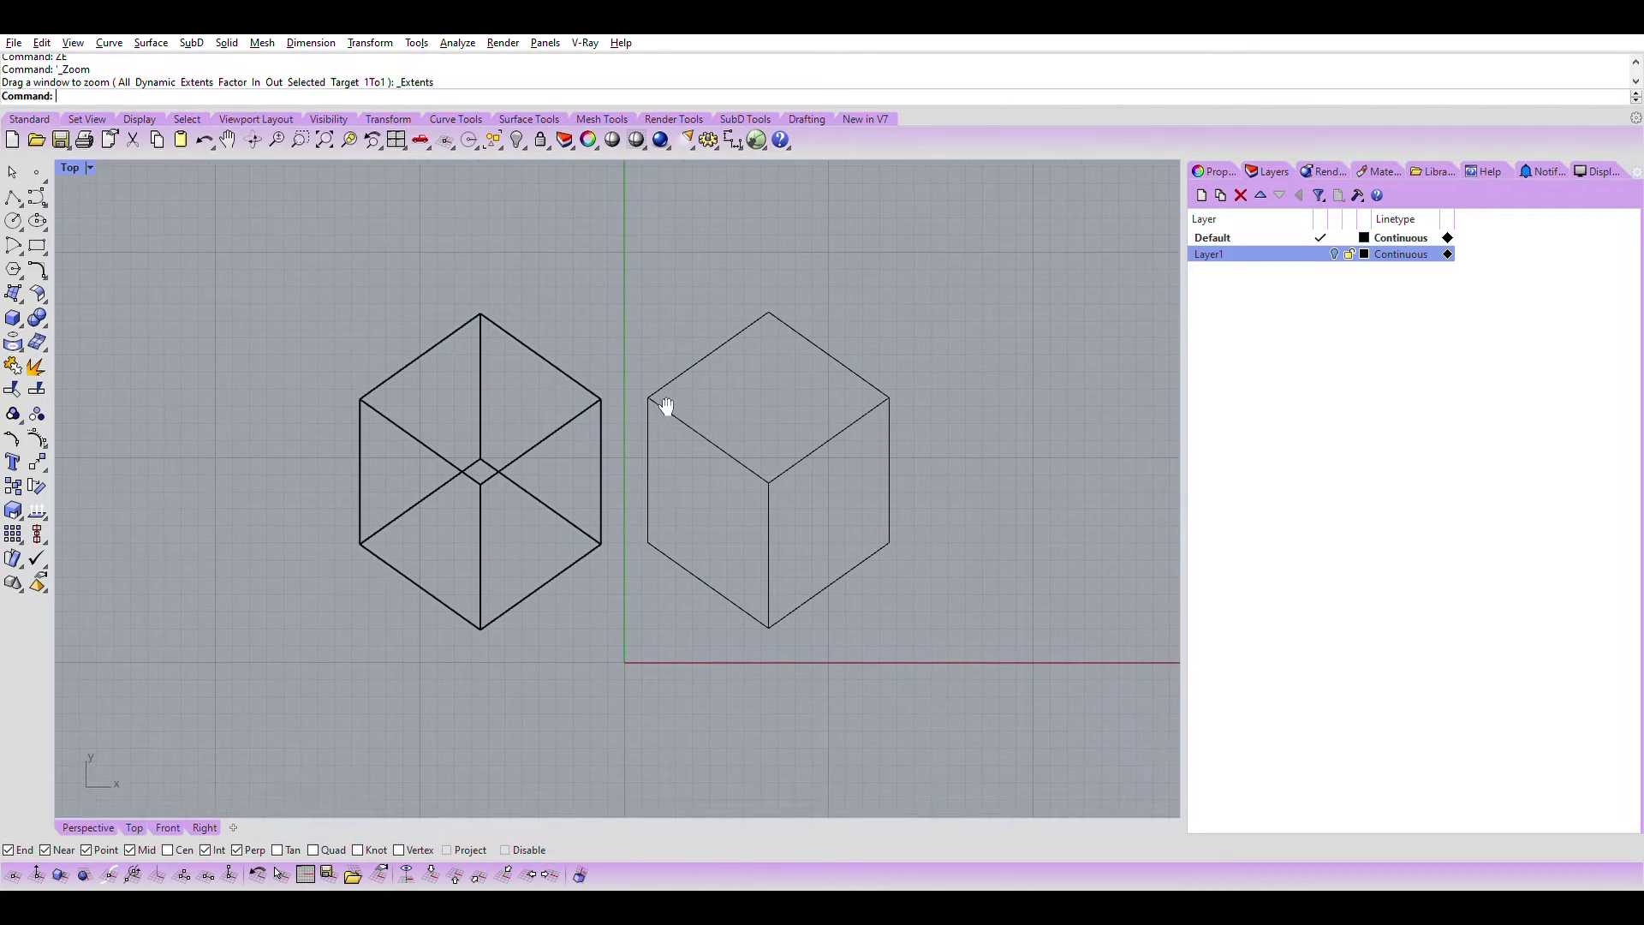
{"action": "right_click_drag", "start_coordinate": [745, 470], "coordinate": [678, 417]}
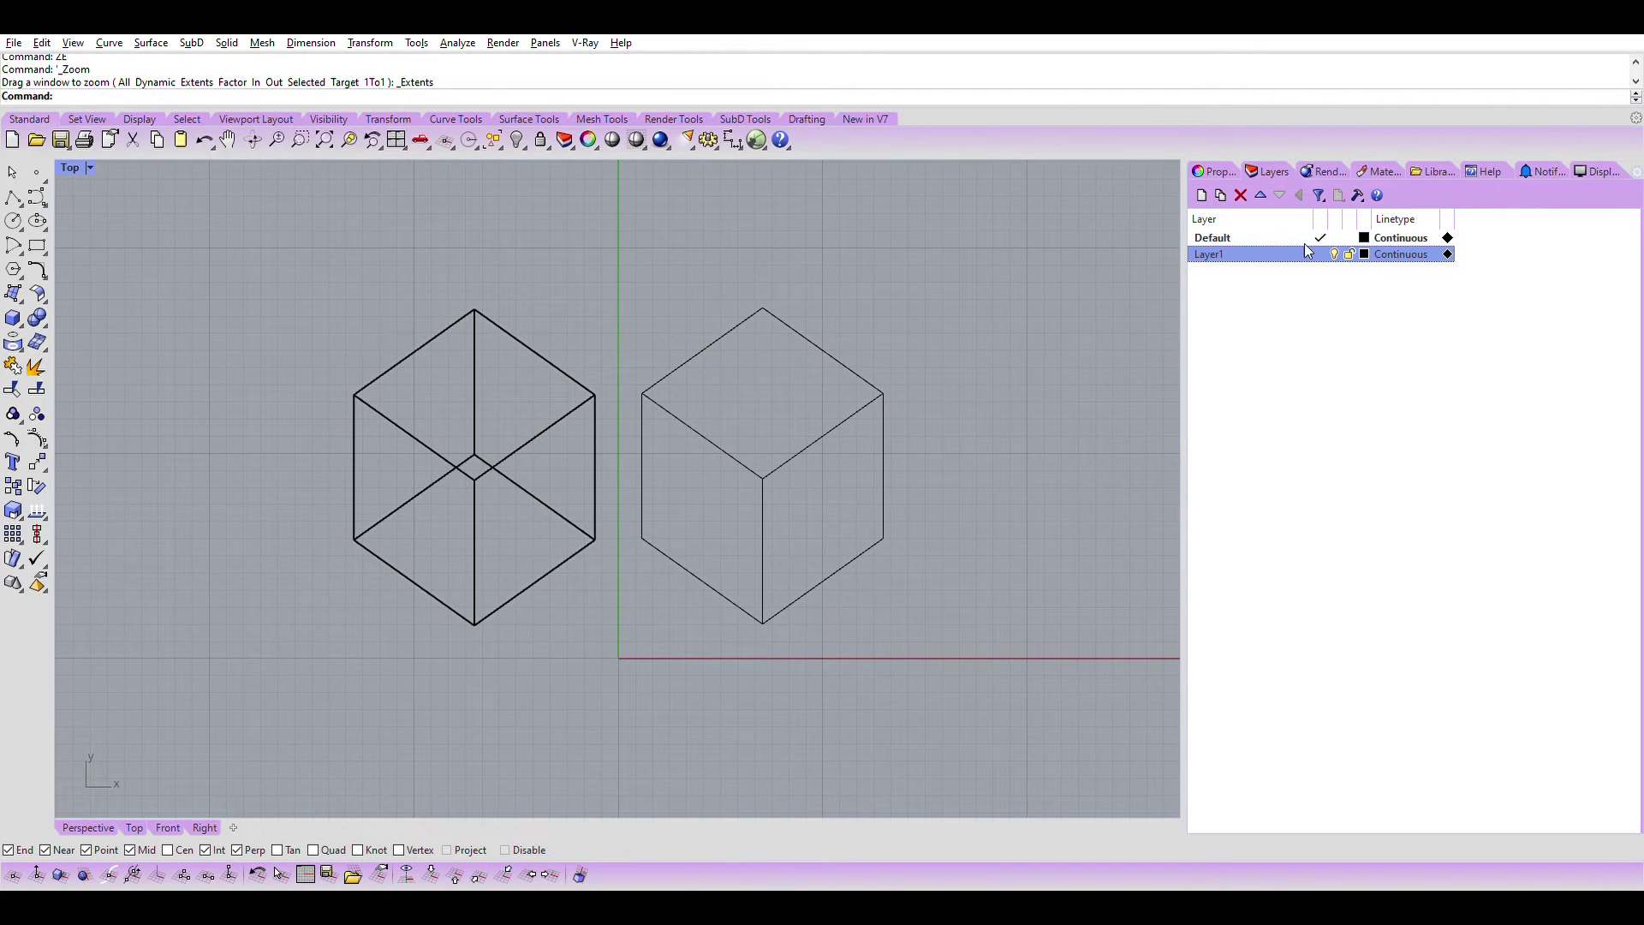
{"action": "scroll", "coordinate": [631, 373], "scroll_direction": "down", "scroll_amount": 3}
{"action": "scroll", "coordinate": [502, 404], "scroll_direction": "down", "scroll_amount": 3}
{"action": "scroll", "coordinate": [542, 409], "scroll_direction": "down", "scroll_amount": 3}
{"action": "scroll", "coordinate": [542, 409], "scroll_direction": "down", "scroll_amount": 3}
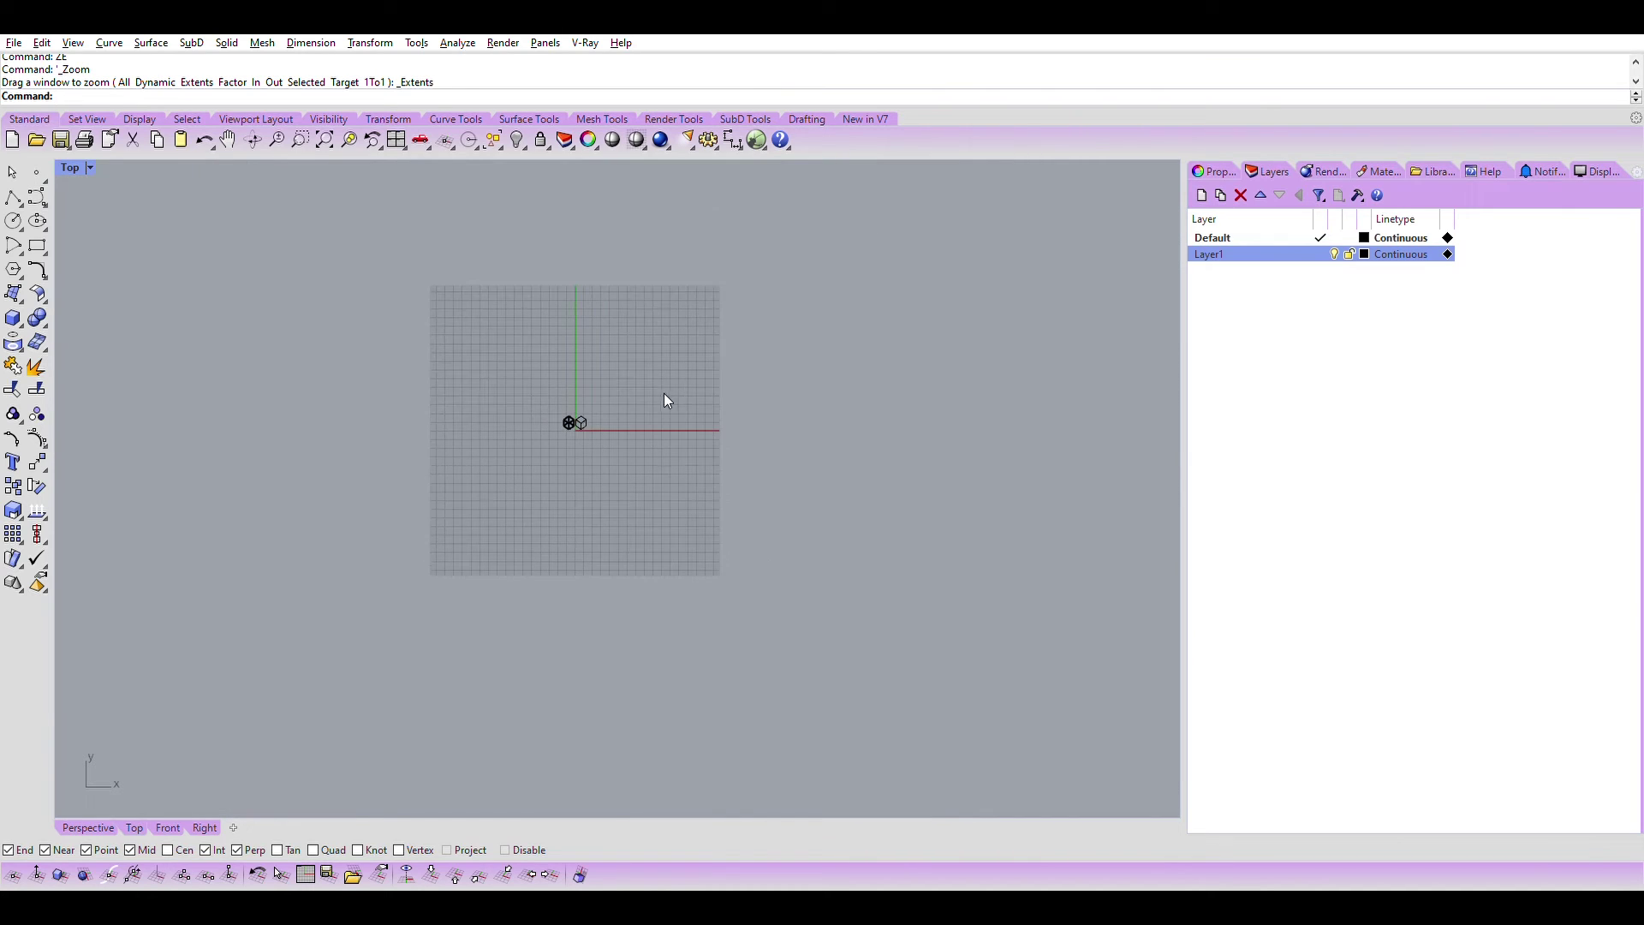
{"action": "scroll", "coordinate": [694, 379], "scroll_direction": "up", "scroll_amount": 3}
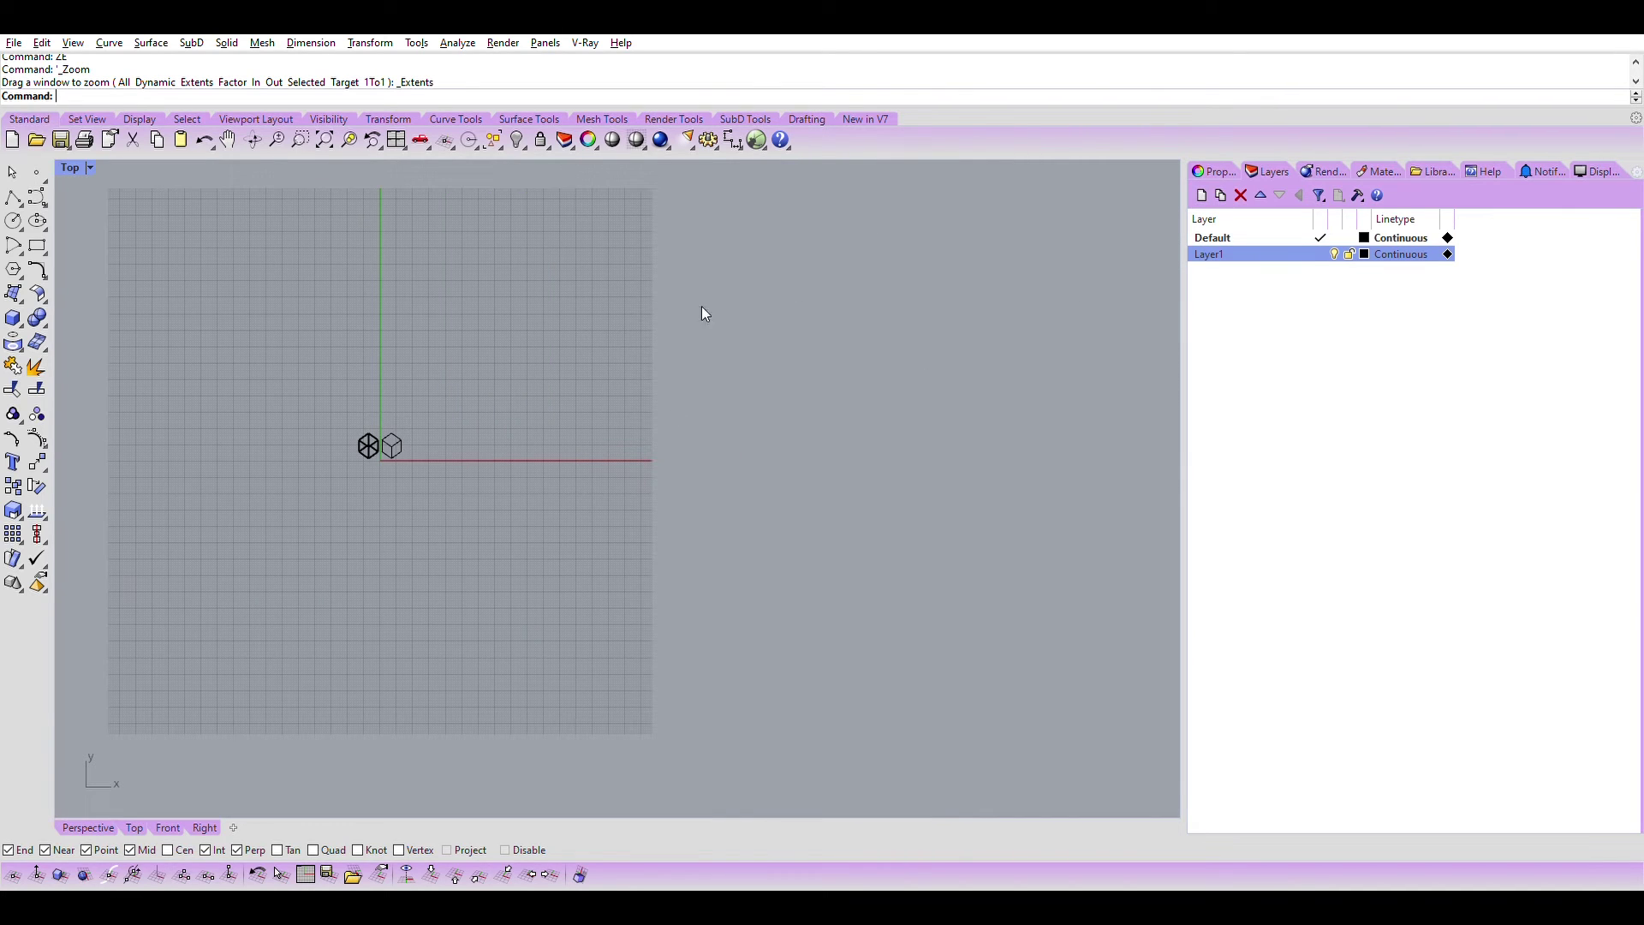
{"action": "scroll", "coordinate": [271, 411], "scroll_direction": "up", "scroll_amount": 2}
{"action": "right_click_drag", "start_coordinate": [425, 383], "coordinate": [590, 400]}
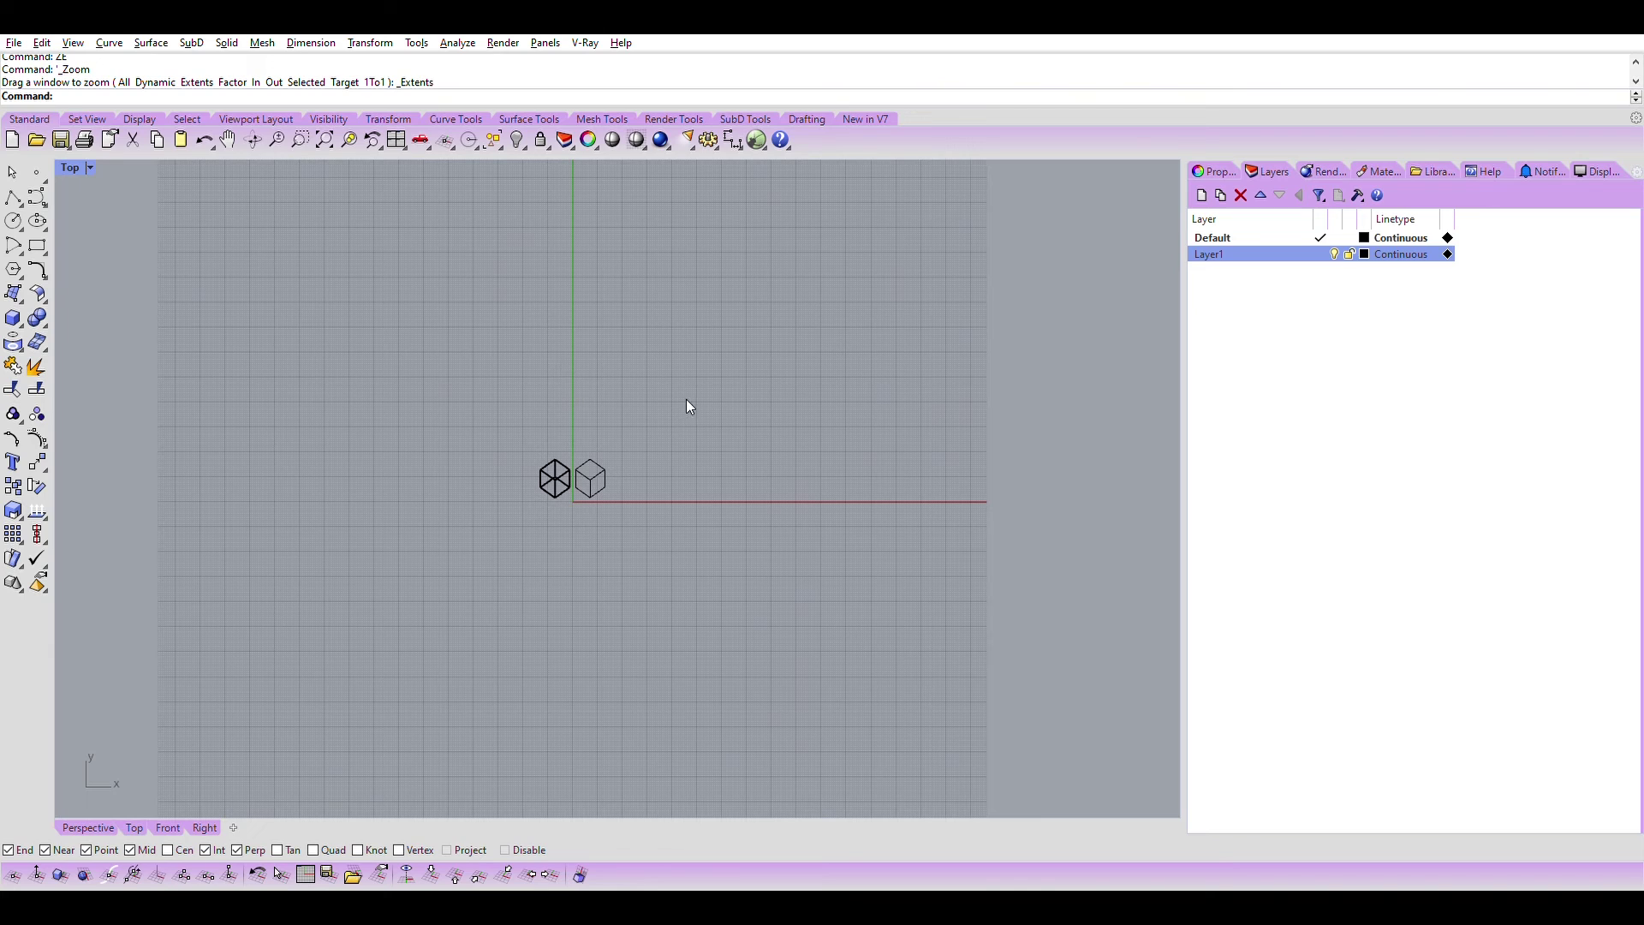
{"action": "type", "text": "ZE"}
- Zoom extents, crossing-select both cube drawings and hide them
{"action": "key", "text": "Return"}
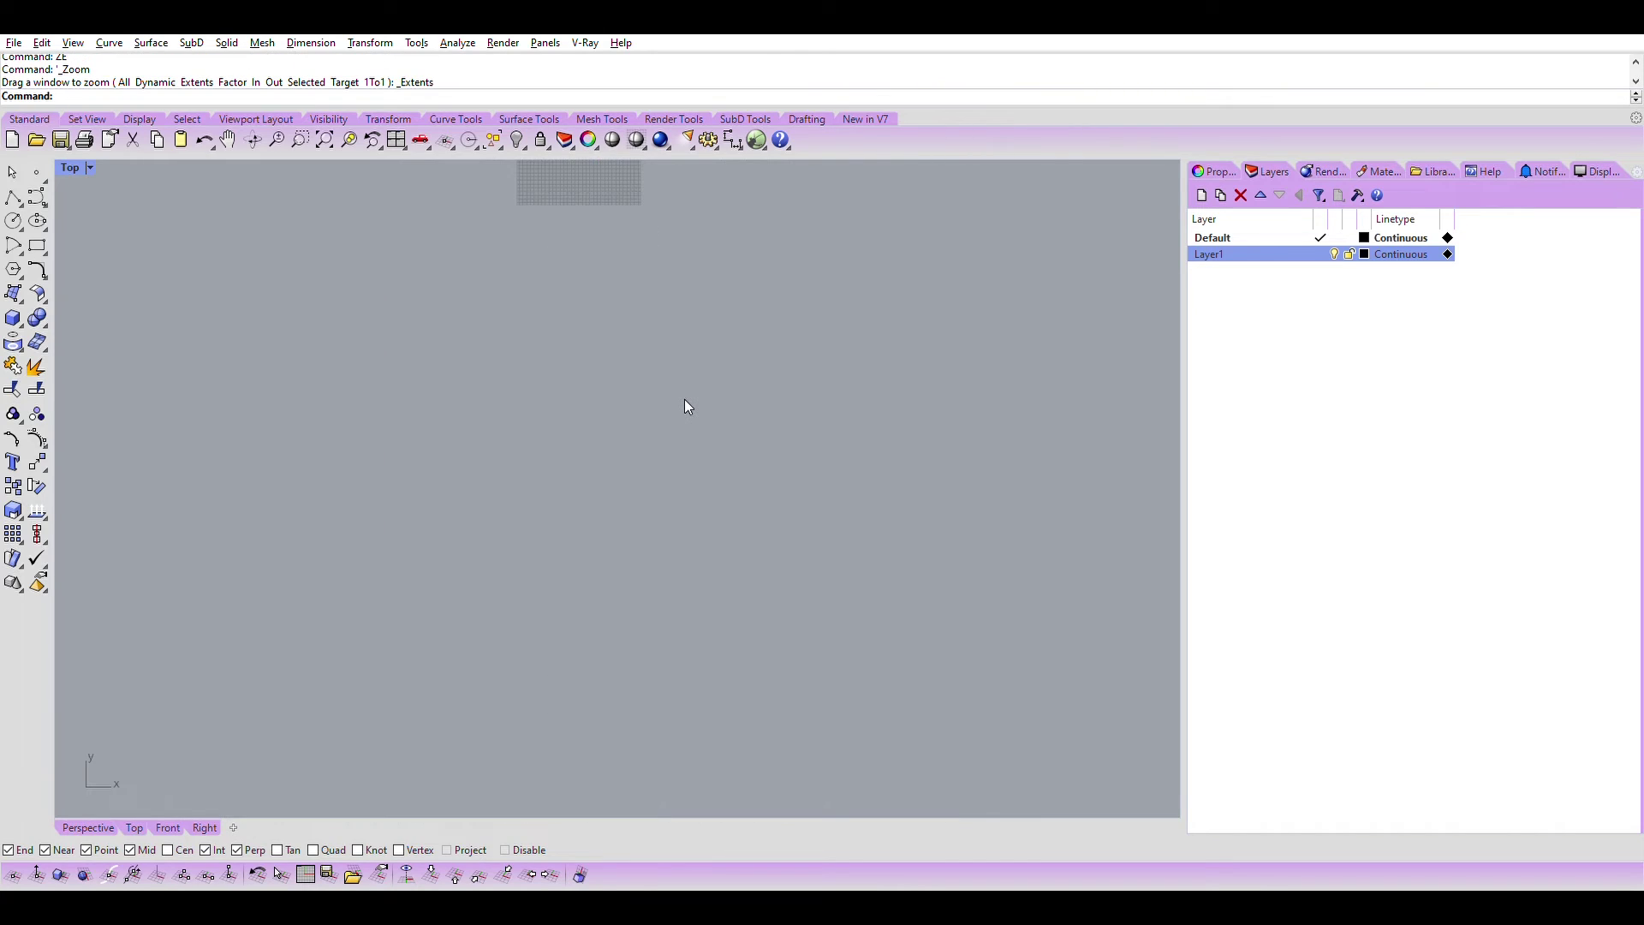
{"action": "key", "text": "ctrl+a"}
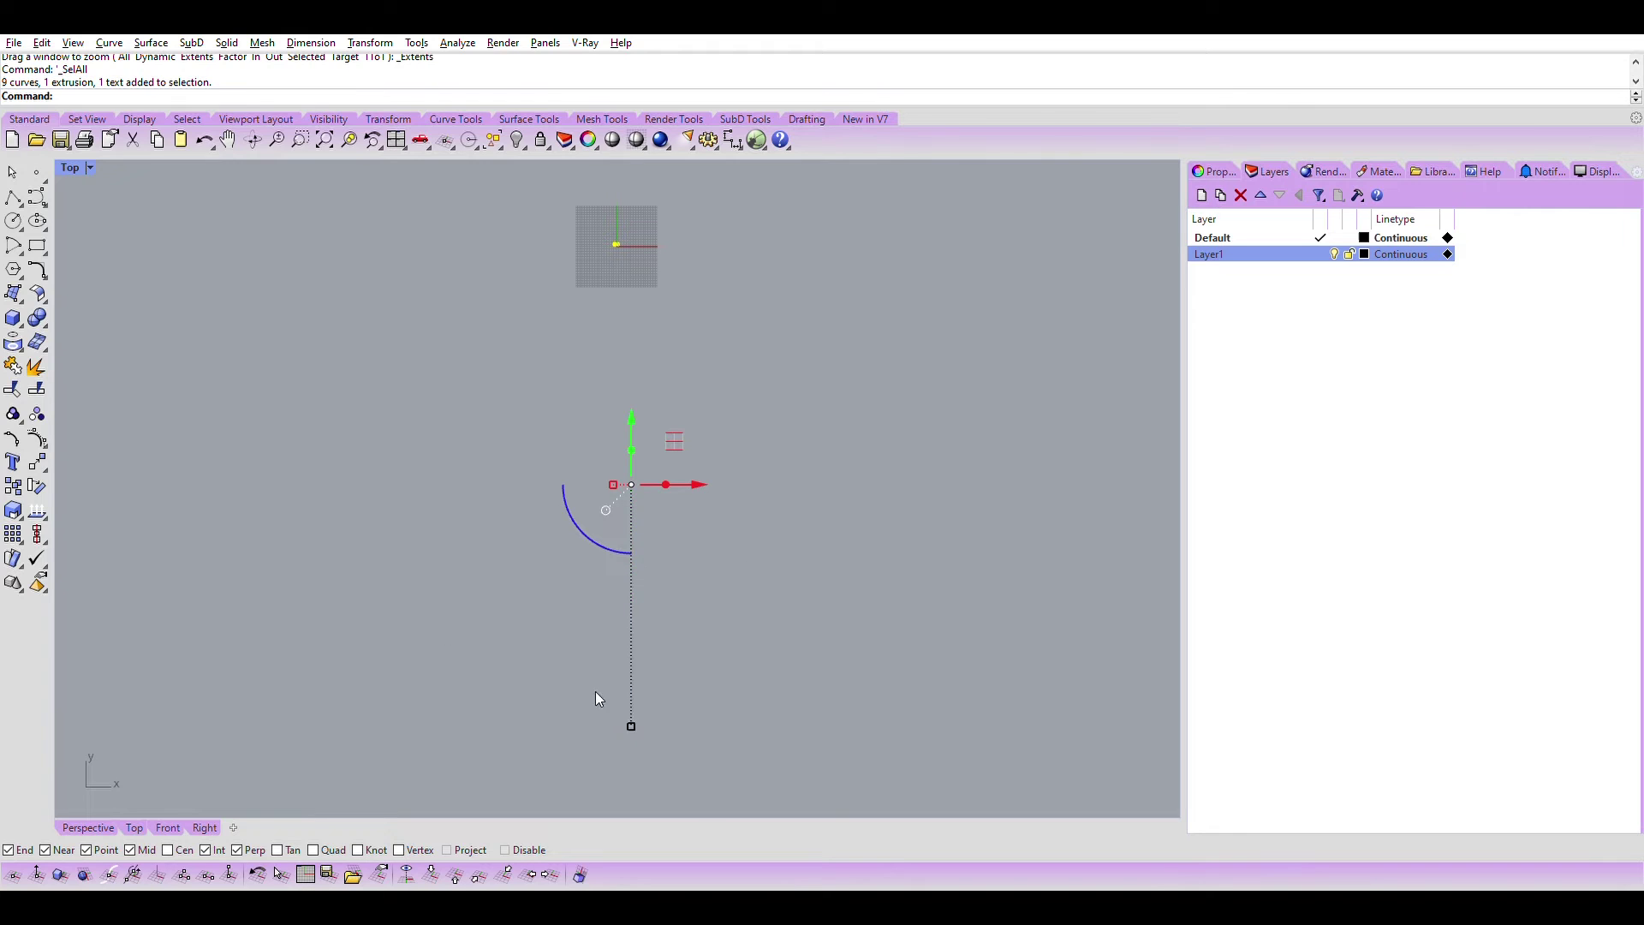
{"action": "scroll", "coordinate": [631, 212], "scroll_direction": "up", "scroll_amount": 3}
{"action": "scroll", "coordinate": [631, 238], "scroll_direction": "up", "scroll_amount": 5}
{"action": "key", "text": "Escape"}
{"action": "scroll", "coordinate": [636, 271], "scroll_direction": "up", "scroll_amount": 3}
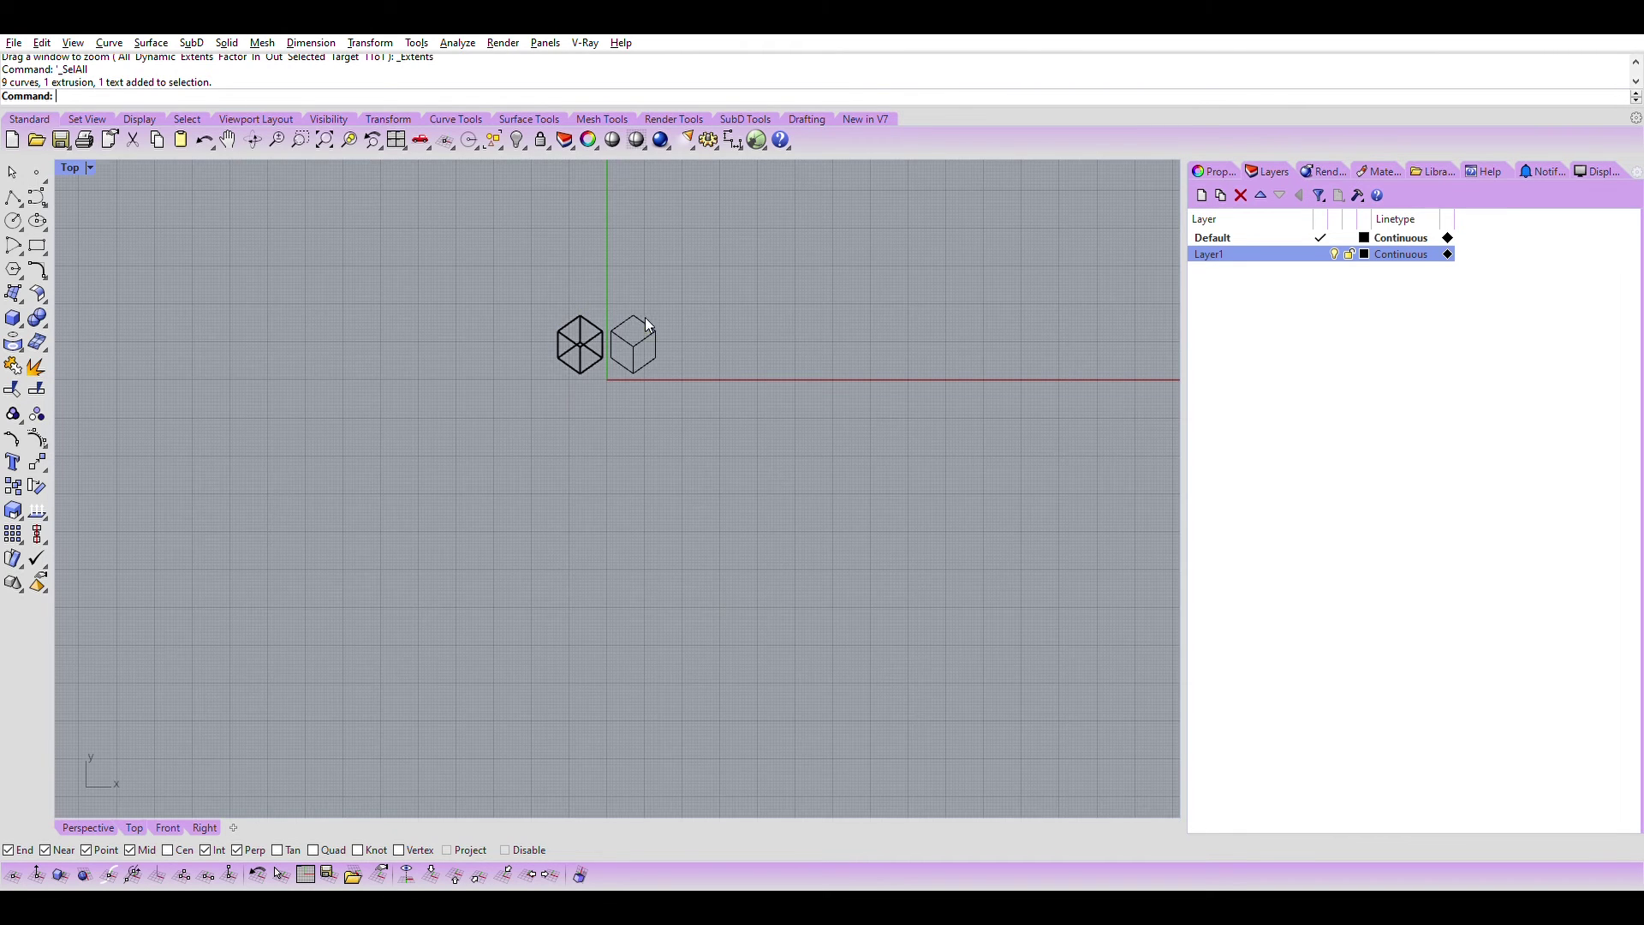
{"action": "scroll", "coordinate": [678, 427], "scroll_direction": "down", "scroll_amount": 2}
{"action": "scroll", "coordinate": [771, 467], "scroll_direction": "up", "scroll_amount": 1}
{"action": "left_click_drag", "start_coordinate": [1010, 616], "coordinate": [247, 187]}
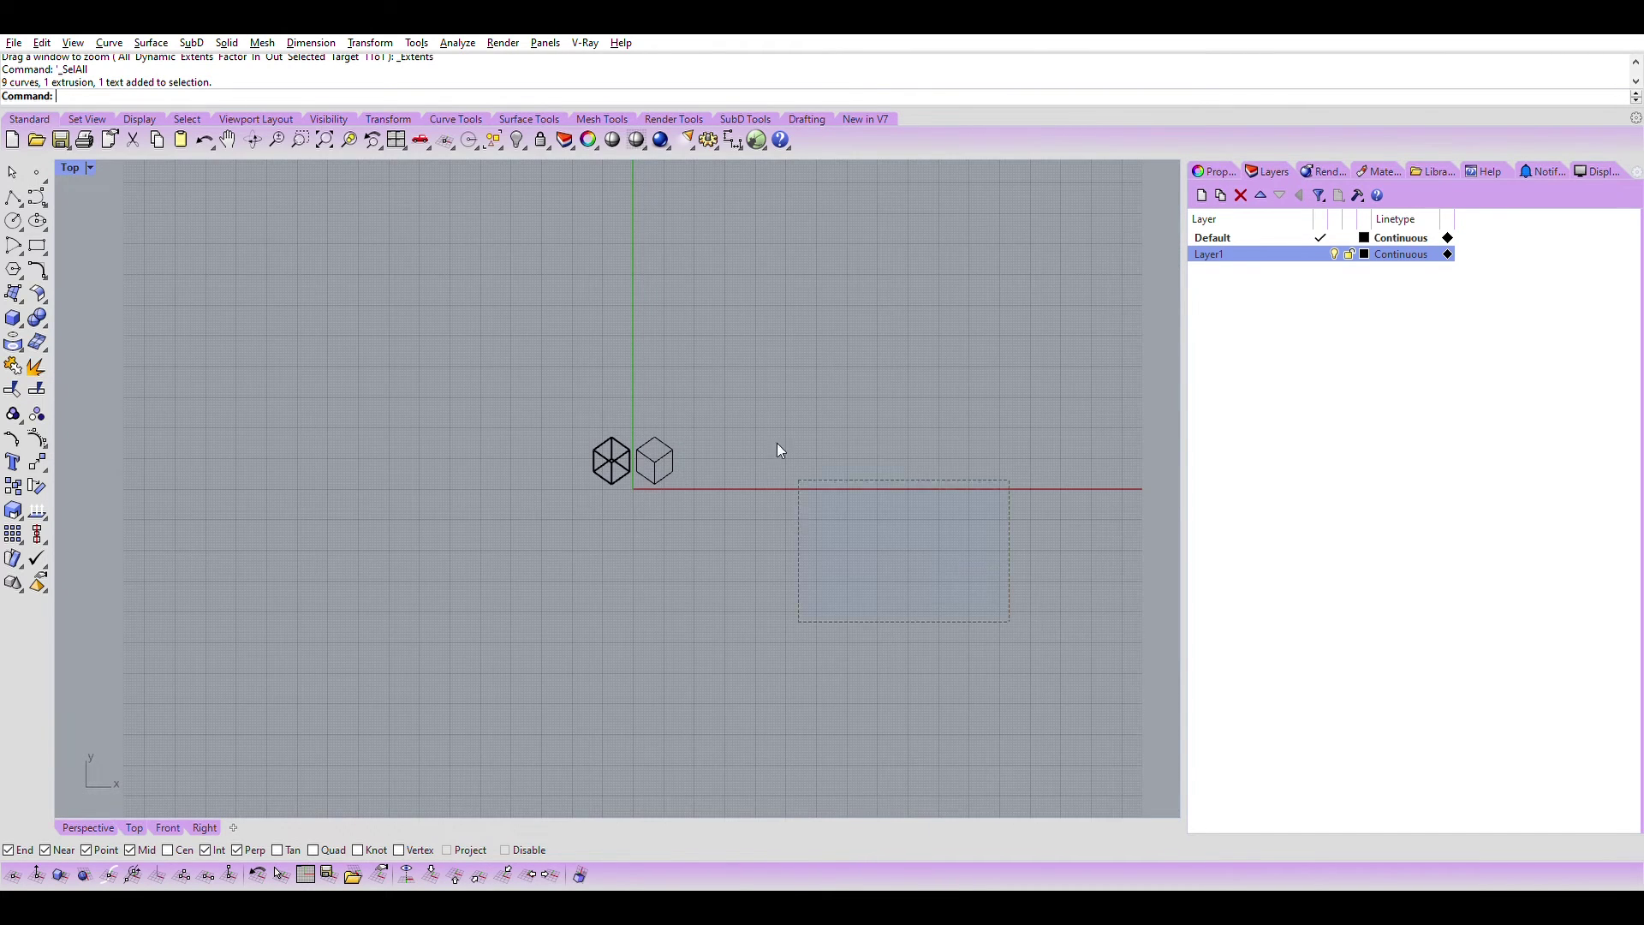
{"action": "scroll", "coordinate": [662, 406], "scroll_direction": "up", "scroll_amount": 2}
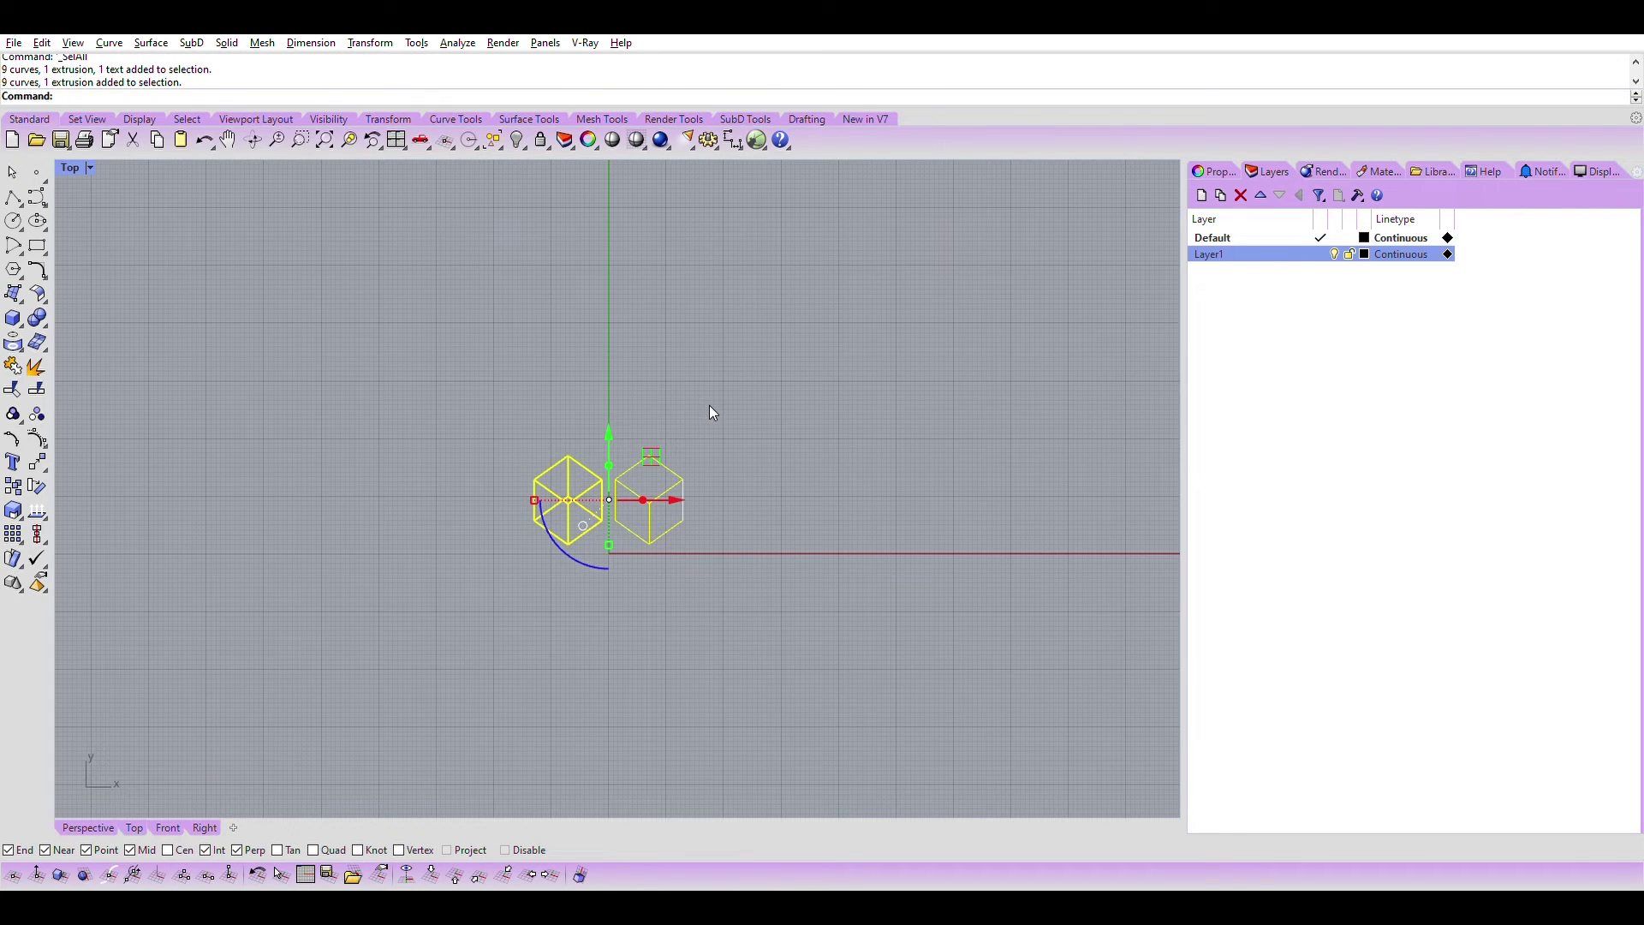
{"action": "type", "text": "hid"}
{"action": "type", "text": "e"}
{"action": "key", "text": "Return"}
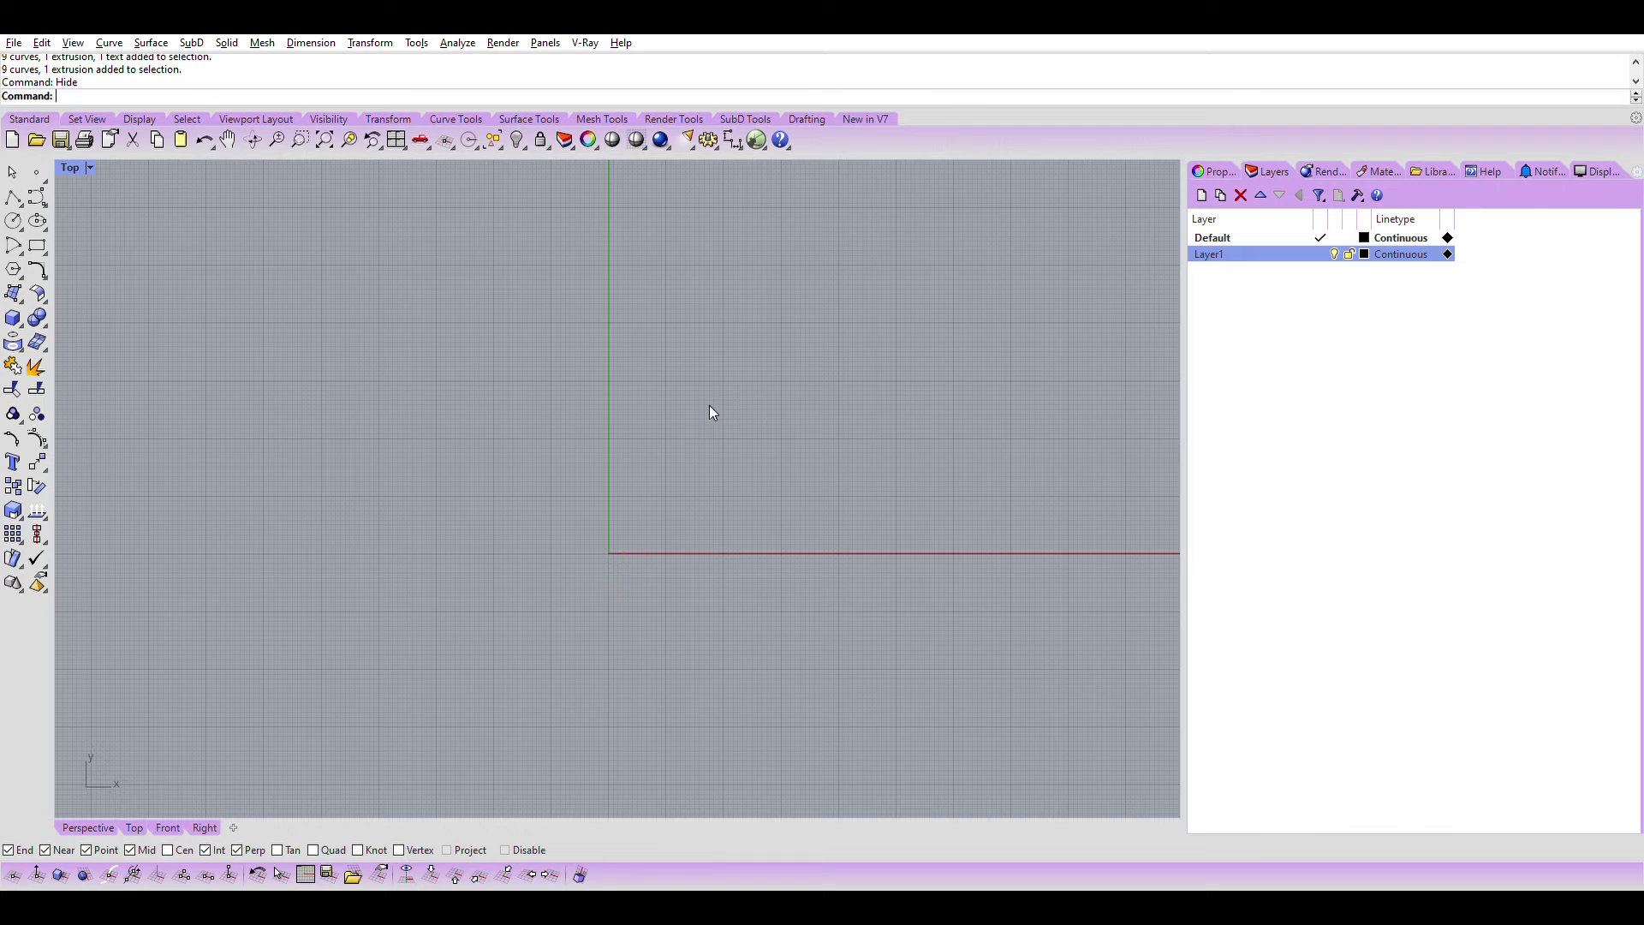
{"action": "type", "text": "ze"}
- Move the 'Subscribe to AALD' text from a picked base point to the origin (0)
{"action": "key", "text": "Return"}
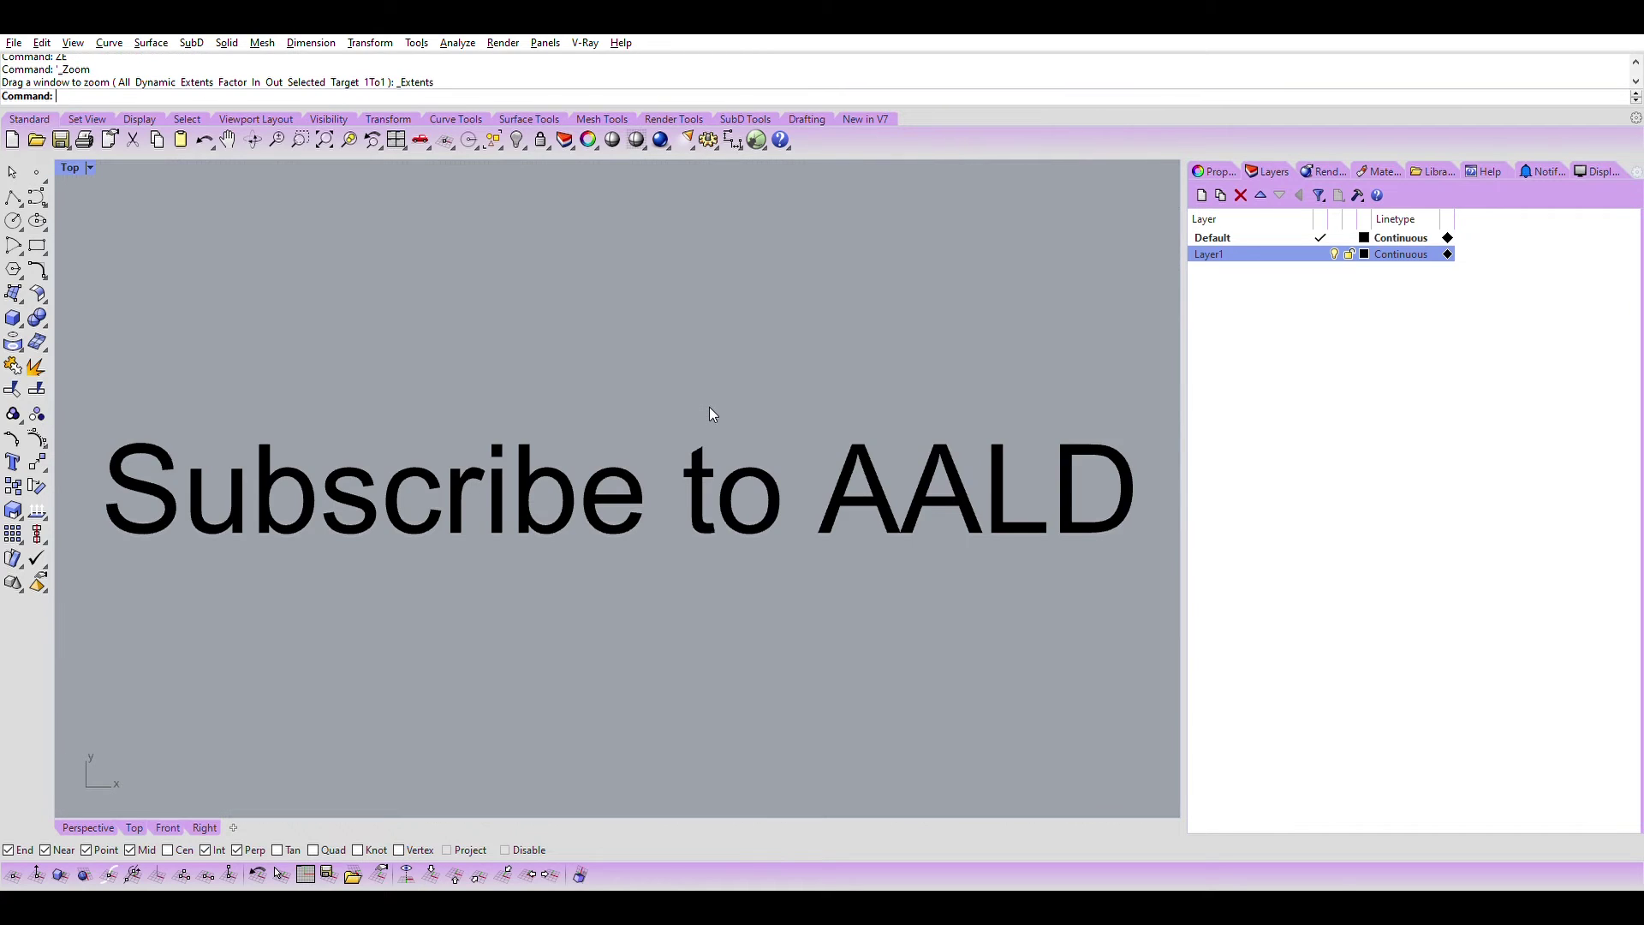
{"action": "scroll", "coordinate": [723, 476], "scroll_direction": "down", "scroll_amount": 1}
{"action": "left_click", "coordinate": [815, 527]}
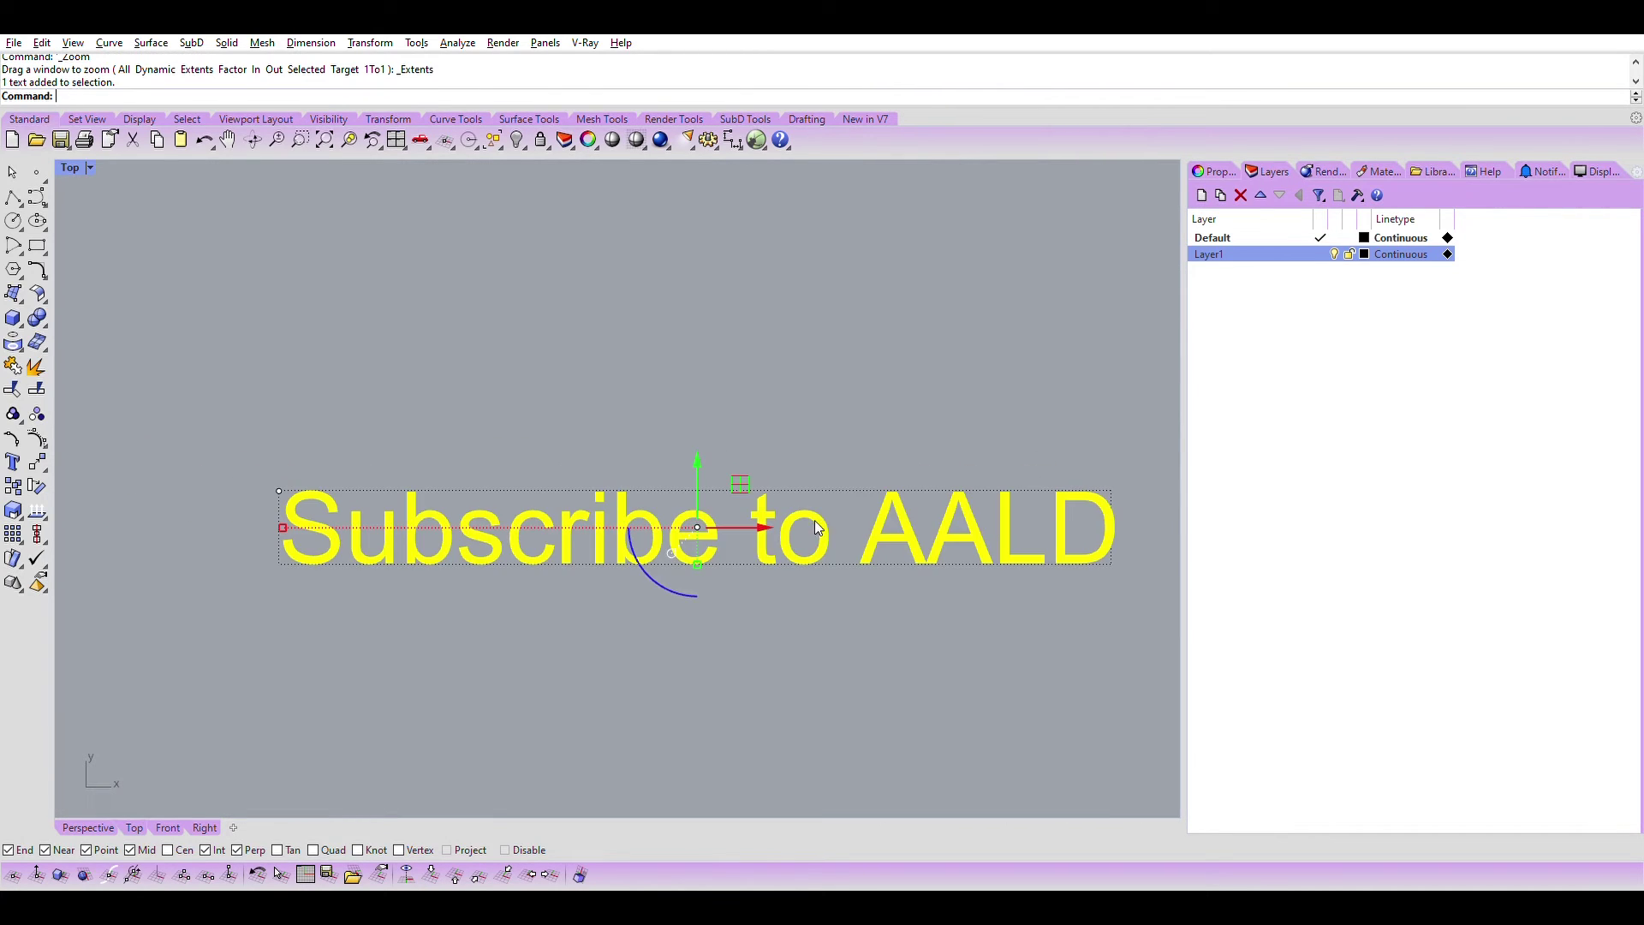
{"action": "type", "text": "Mov"}
{"action": "type", "text": "e"}
{"action": "key", "text": "Return"}
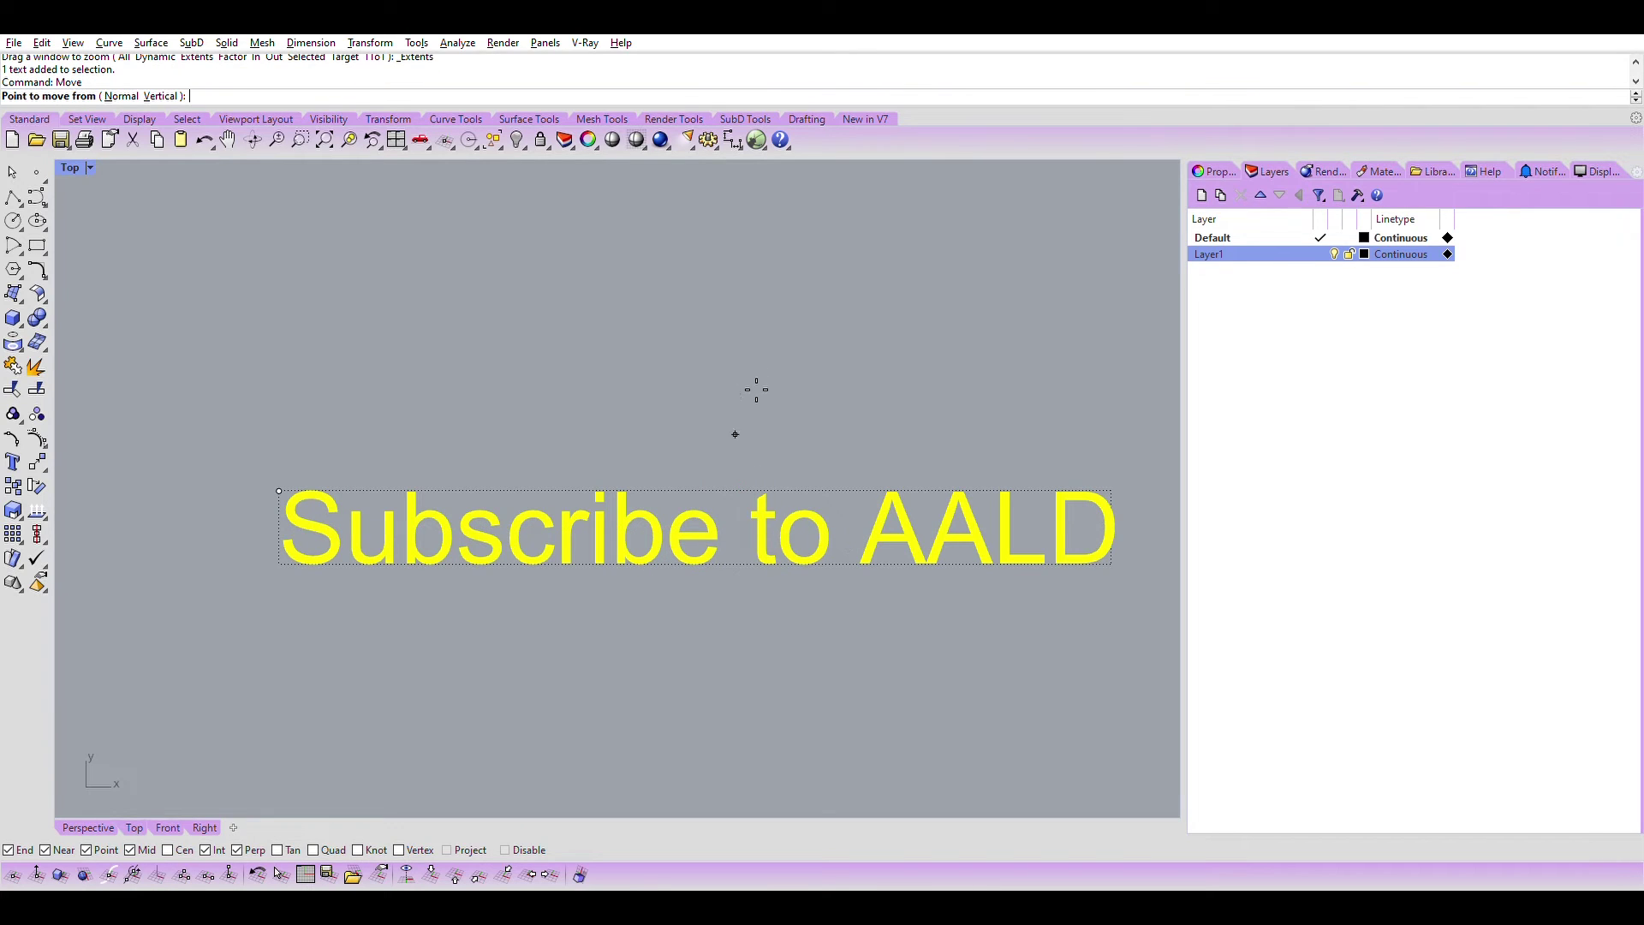
{"action": "left_click", "coordinate": [678, 466]}
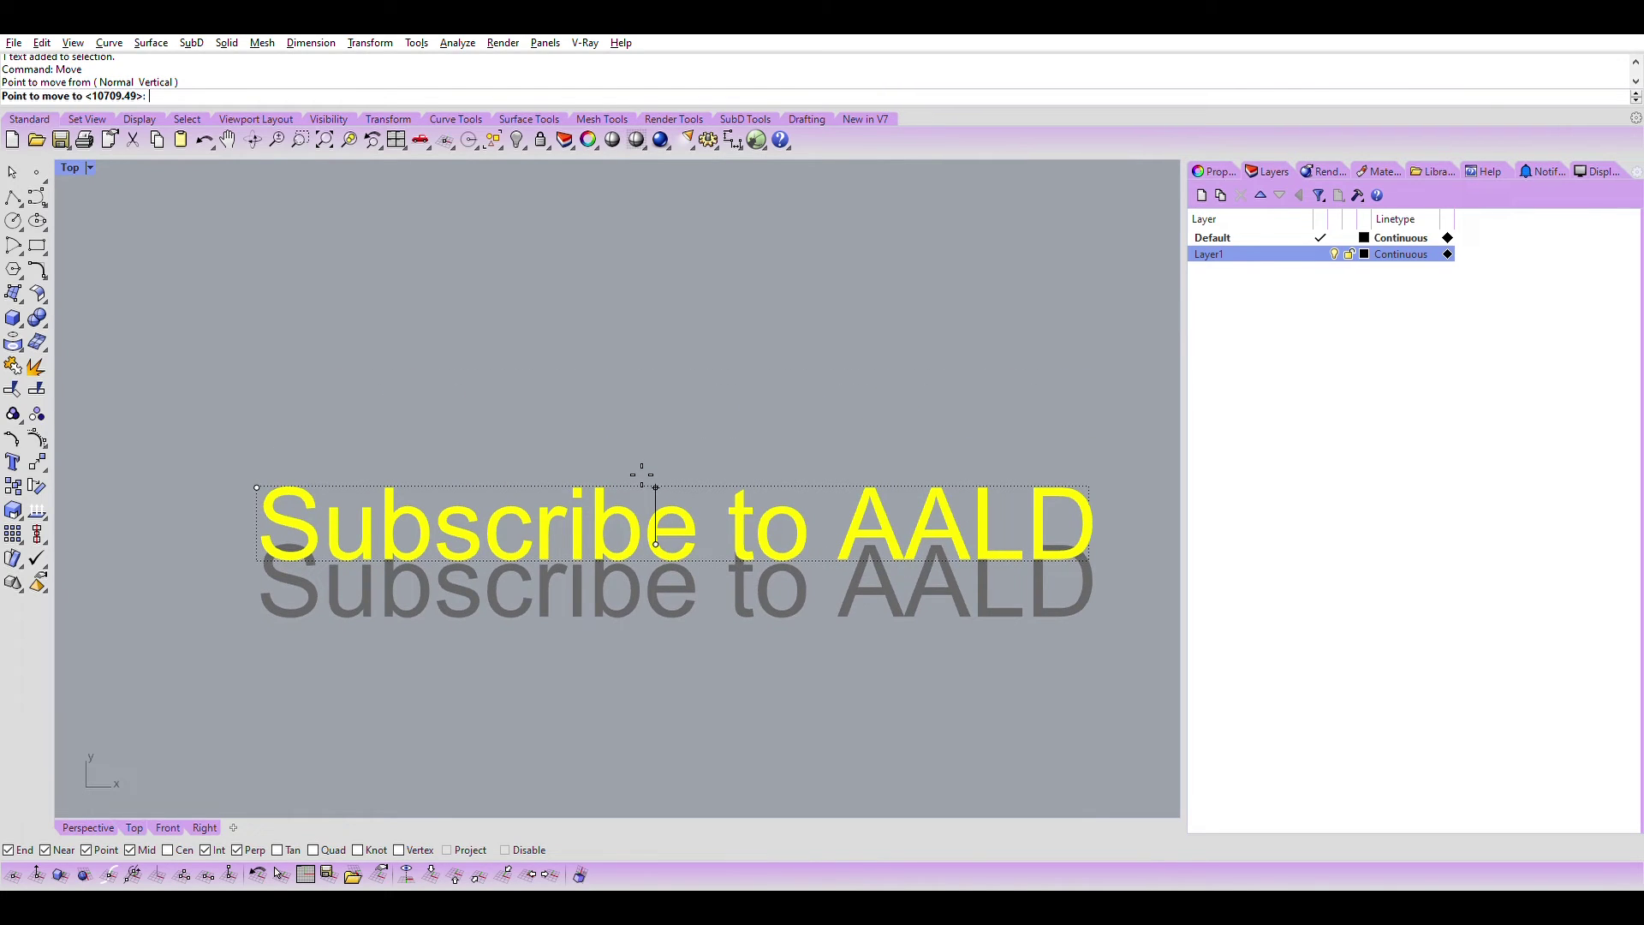
{"action": "type", "text": "0"}
{"action": "key", "text": "Return"}
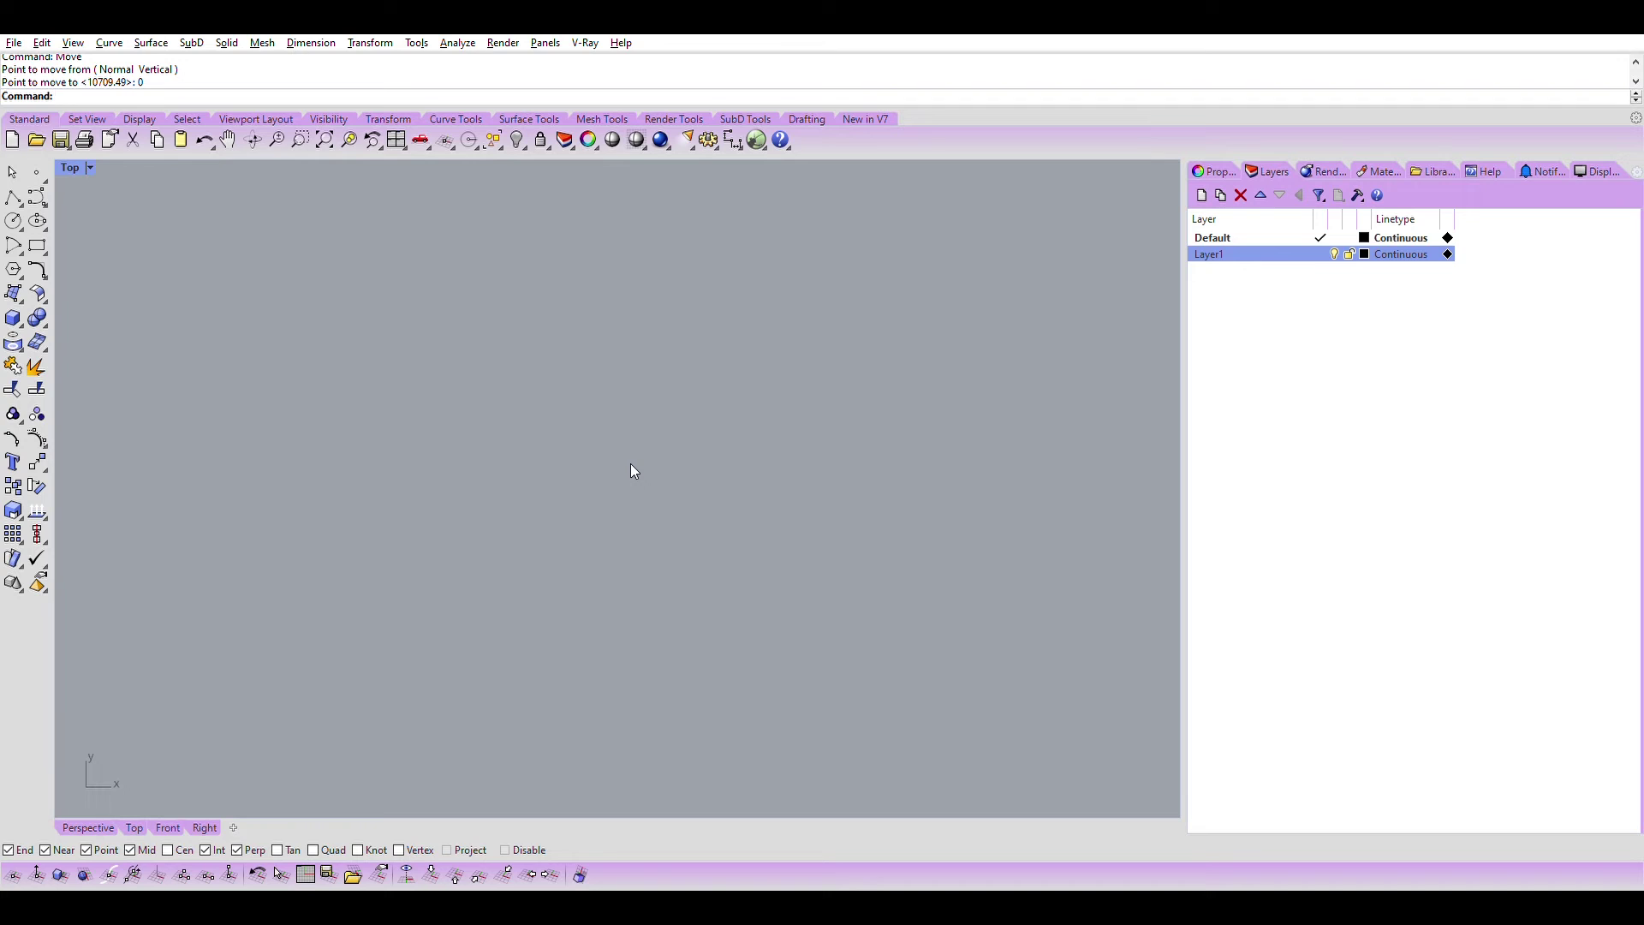
{"action": "type", "text": "ze"}
- Drag the text just below the origin and show the ten hidden objects
{"action": "key", "text": "Return"}
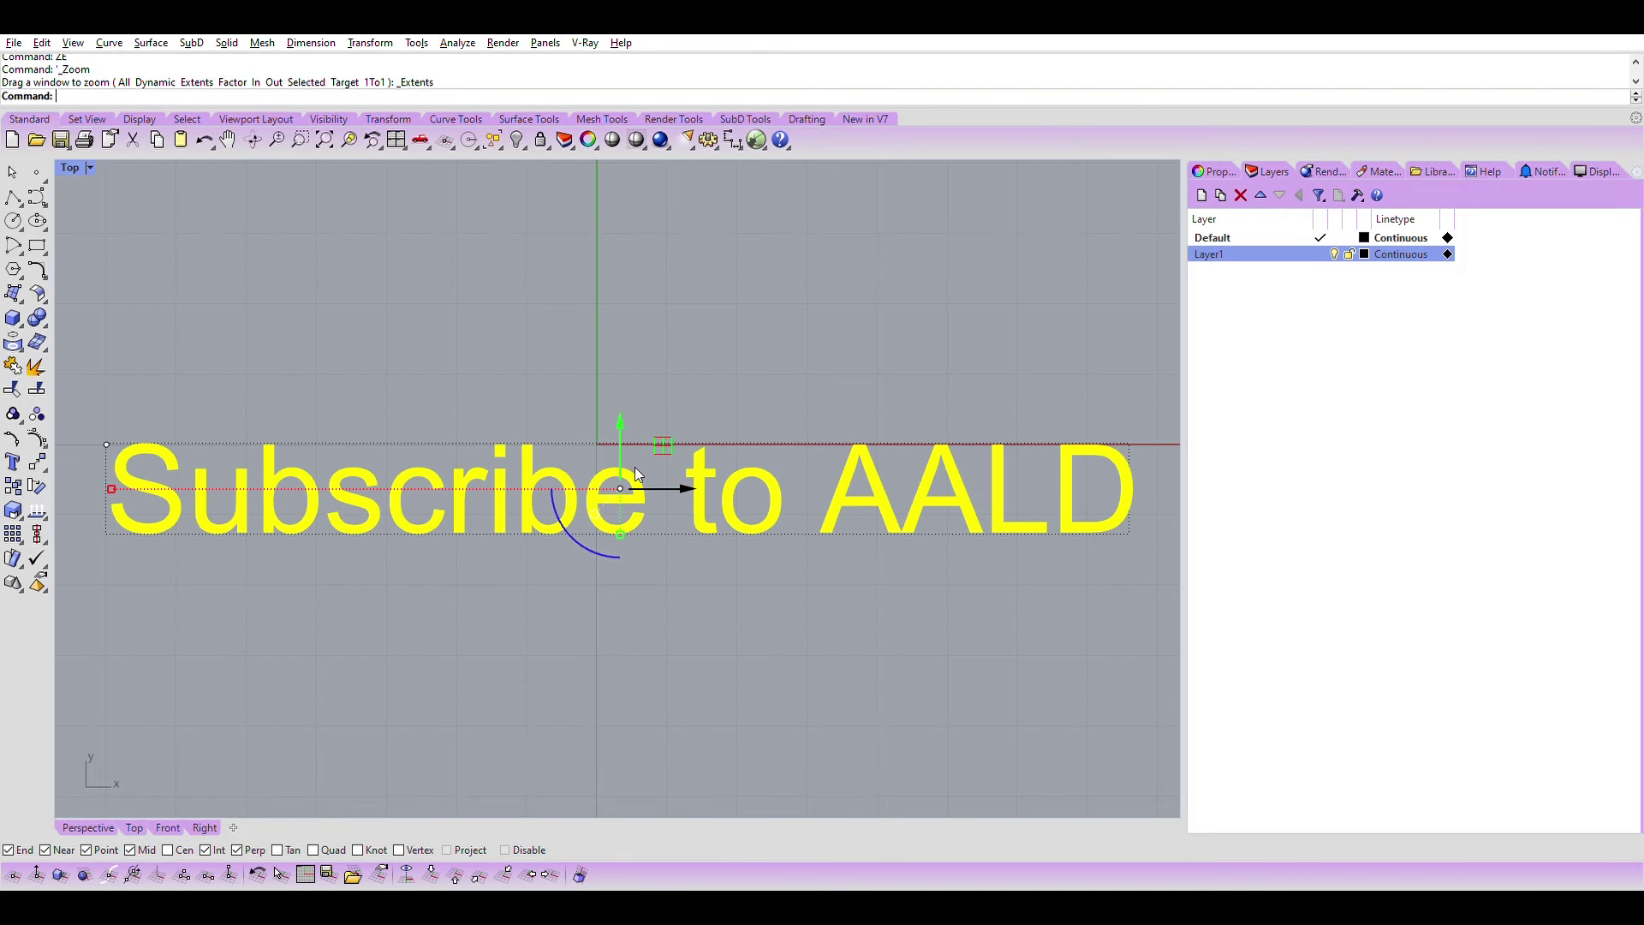
{"action": "key", "text": "Escape"}
{"action": "scroll", "coordinate": [728, 537], "scroll_direction": "down", "scroll_amount": 3}
{"action": "left_click_drag", "start_coordinate": [768, 534], "coordinate": [771, 606]}
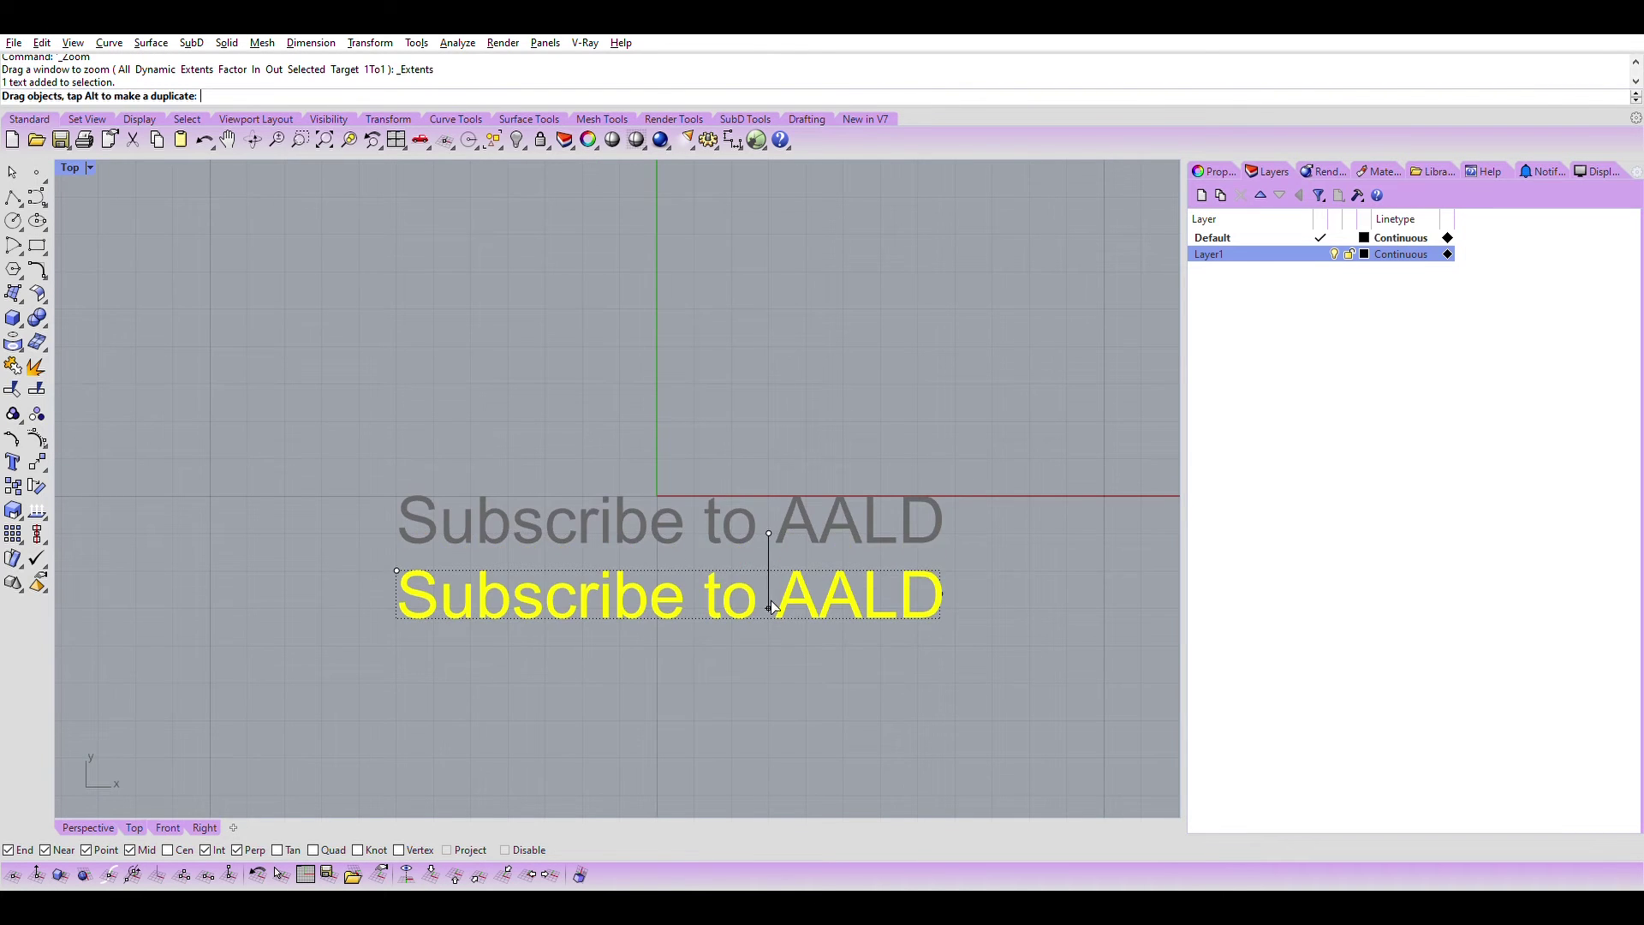
{"action": "right_click_drag", "start_coordinate": [790, 481], "coordinate": [796, 563]}
{"action": "scroll", "coordinate": [793, 559], "scroll_direction": "down", "scroll_amount": 2}
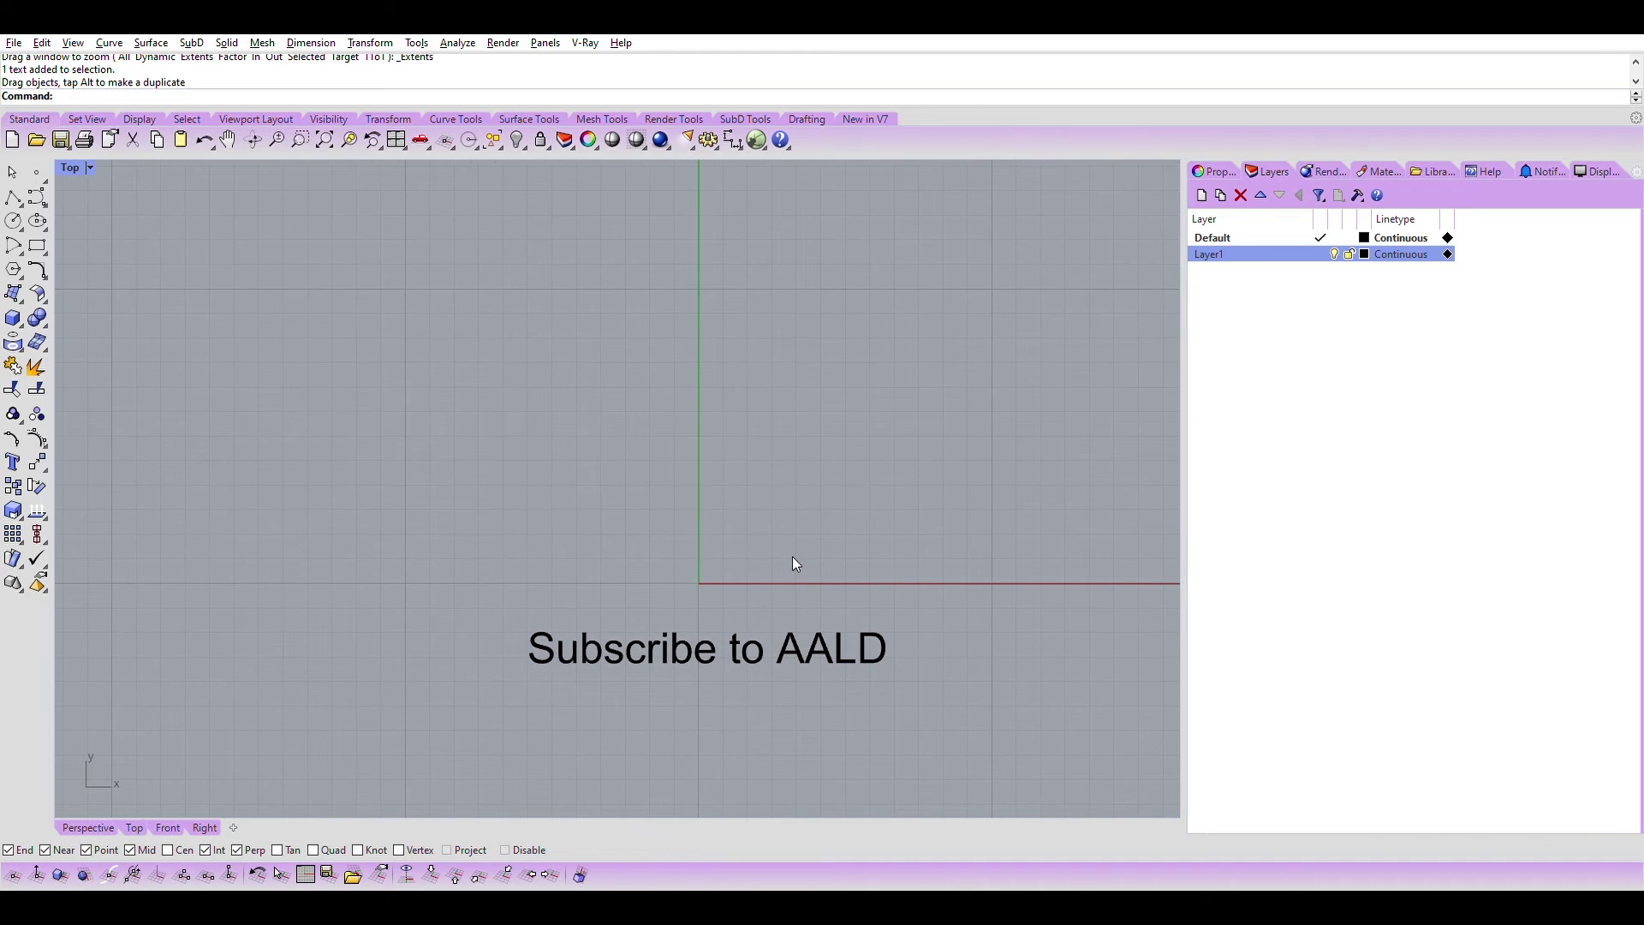
{"action": "type", "text": "show"}
{"action": "key", "text": "Return"}
{"action": "scroll", "coordinate": [779, 564], "scroll_direction": "down", "scroll_amount": 1}
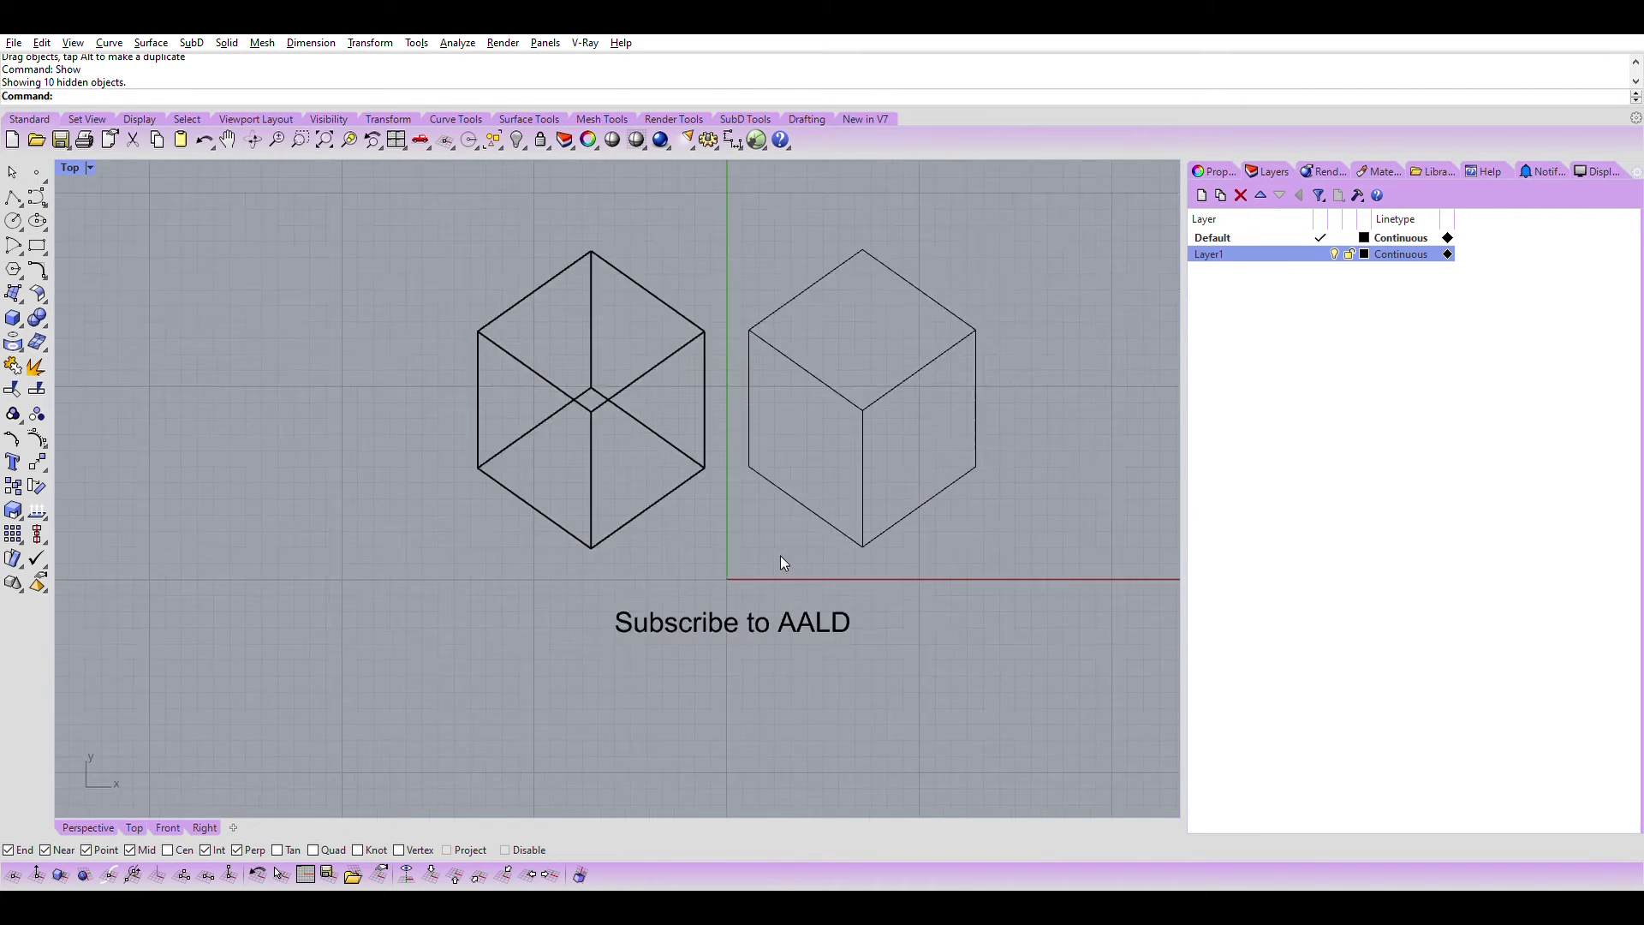
{"action": "scroll", "coordinate": [779, 562], "scroll_direction": "down", "scroll_amount": 1}
{"action": "type", "text": "ZE"}
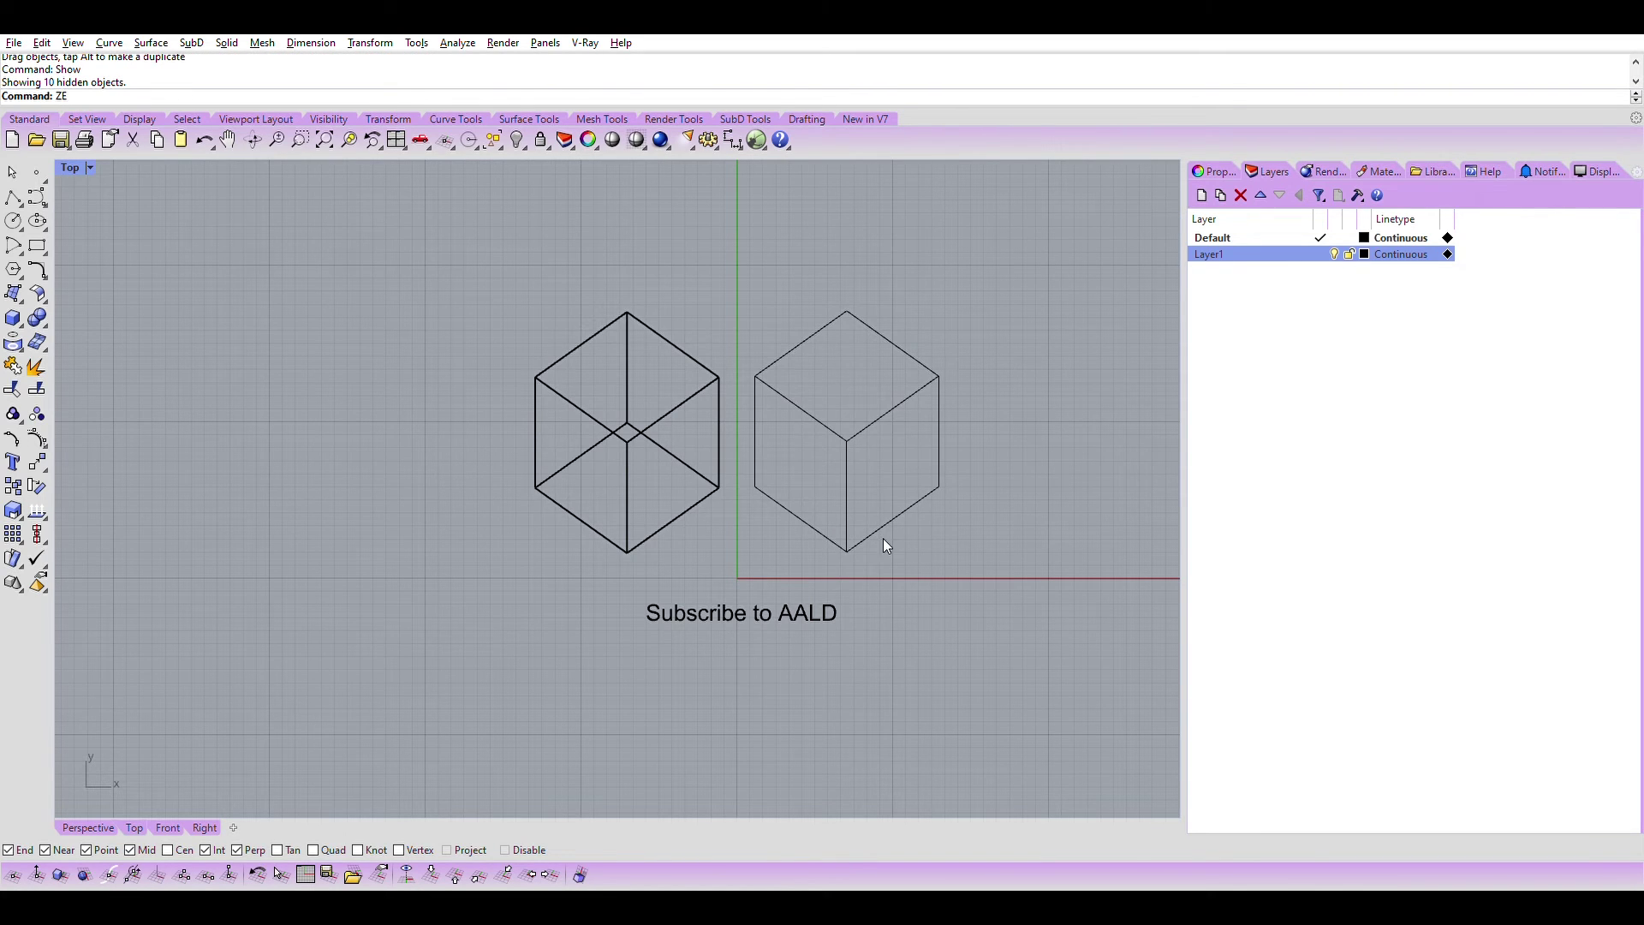
- Zoom extents to fit both cubes and the text in the Top view
{"action": "key", "text": "Return"}
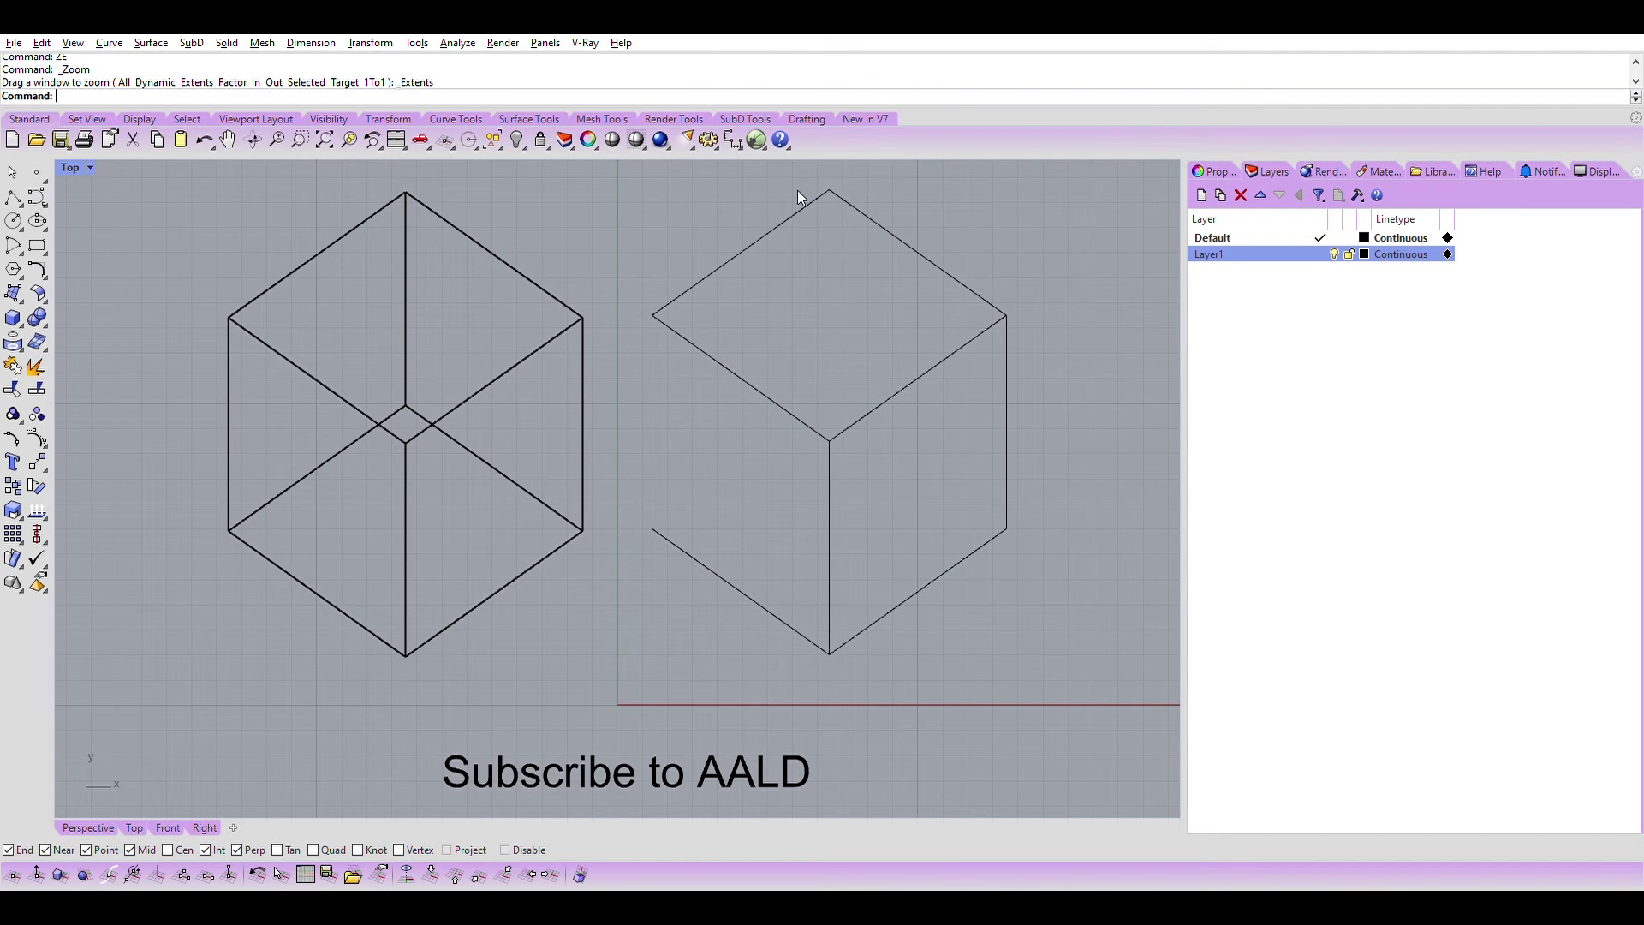
{"action": "scroll", "coordinate": [800, 506], "scroll_direction": "down", "scroll_amount": 1}
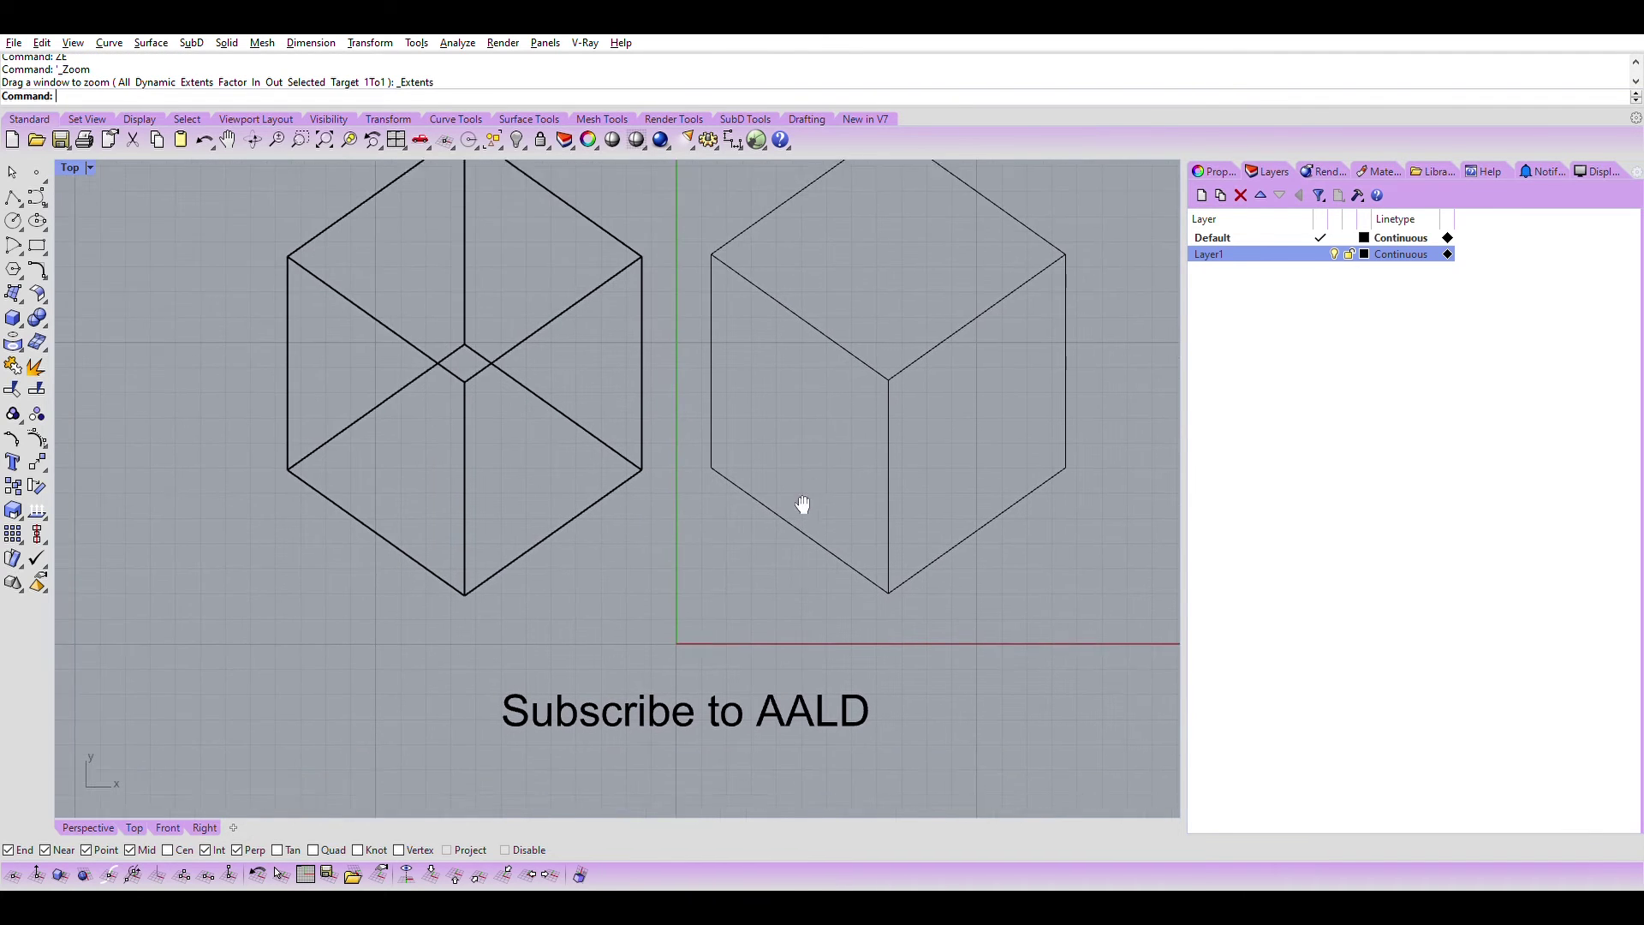
{"action": "scroll", "coordinate": [775, 596], "scroll_direction": "down", "scroll_amount": 1}
{"action": "scroll", "coordinate": [764, 566], "scroll_direction": "down", "scroll_amount": 1}
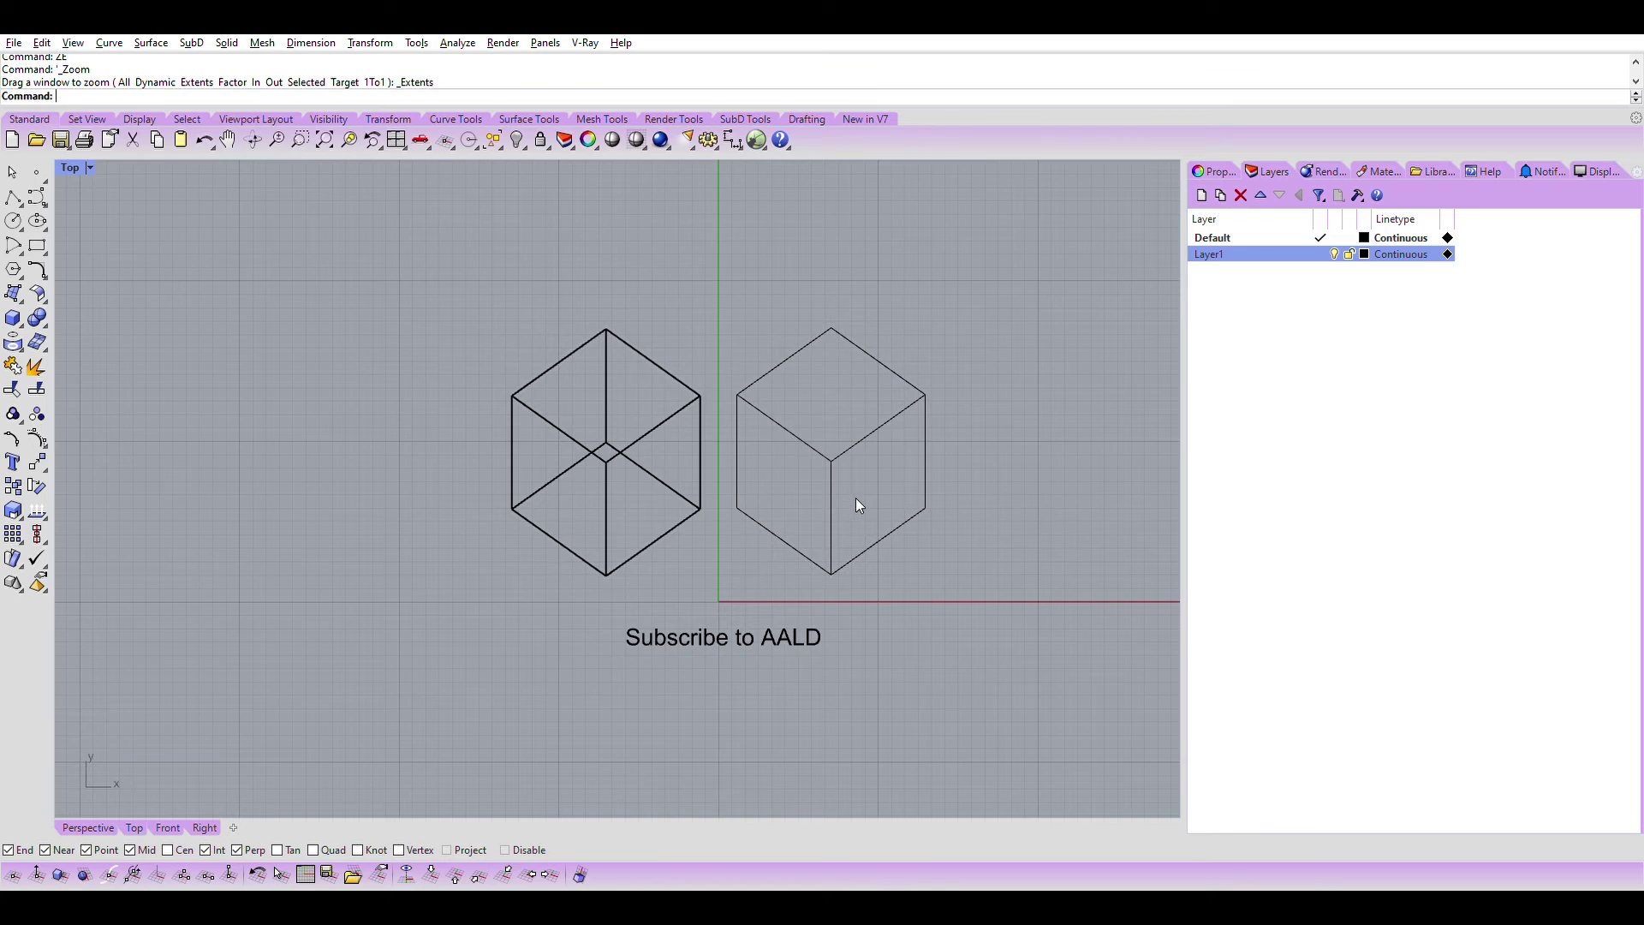
{"action": "scroll", "coordinate": [856, 497], "scroll_direction": "up", "scroll_amount": 2}
{"action": "scroll", "coordinate": [759, 496], "scroll_direction": "right", "scroll_amount": 1}
{"action": "scroll", "coordinate": [550, 451], "scroll_direction": "right", "scroll_amount": 1}
{"action": "scroll", "coordinate": [620, 473], "scroll_direction": "right", "scroll_amount": 1}
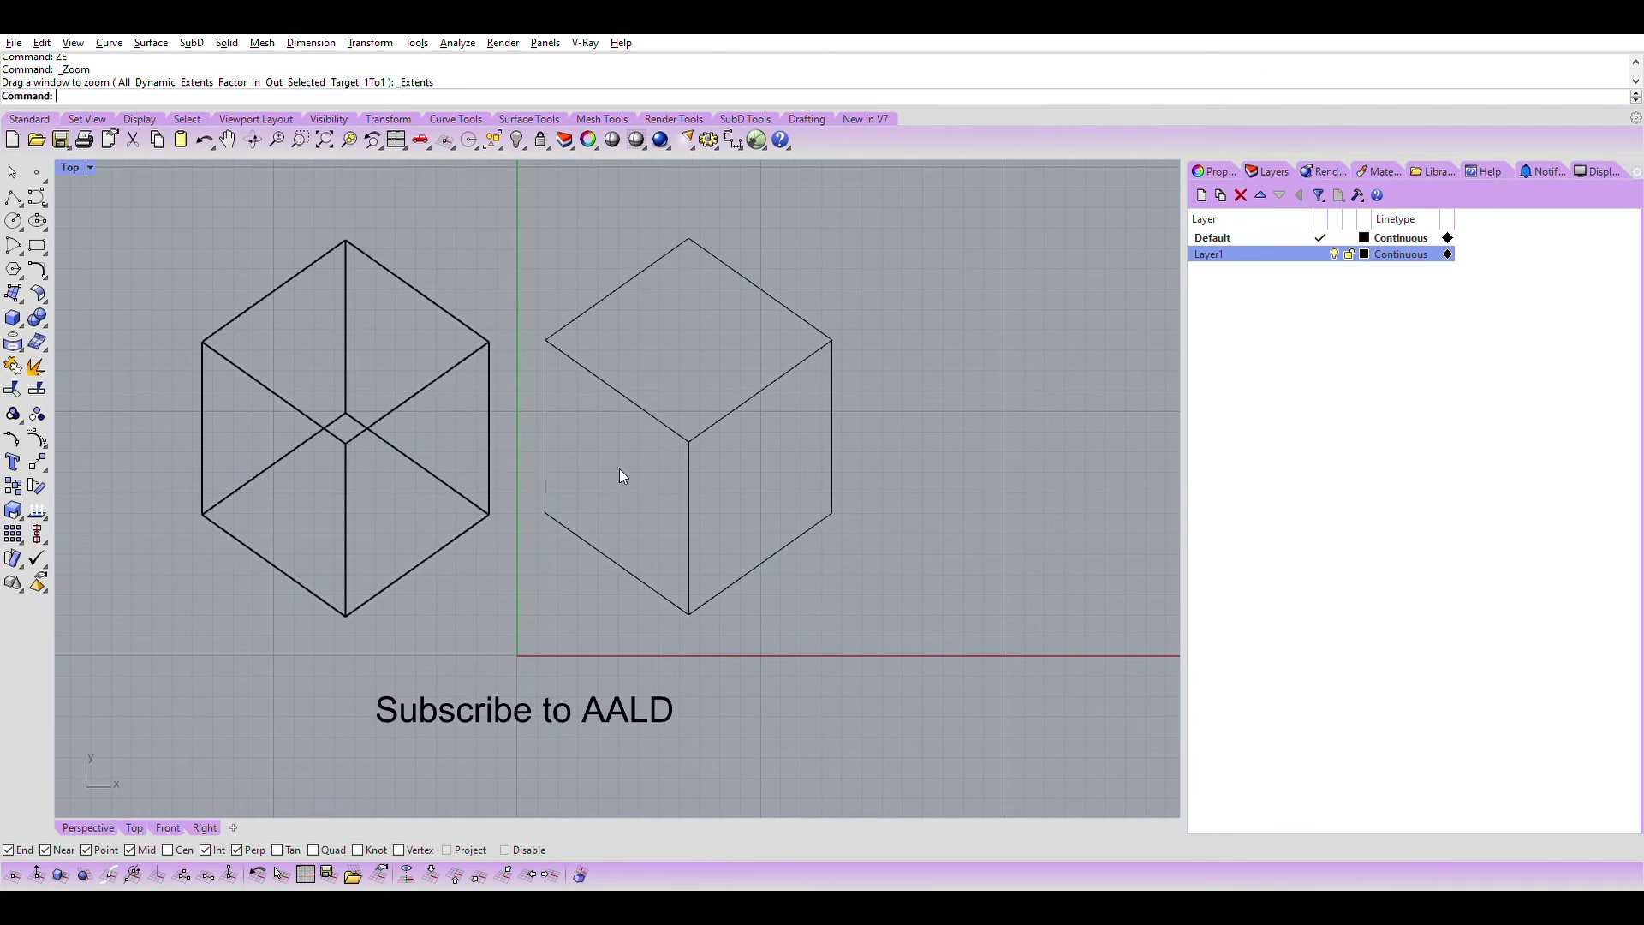
{"action": "scroll", "coordinate": [620, 475], "scroll_direction": "right", "scroll_amount": 1}
{"action": "scroll", "coordinate": [619, 501], "scroll_direction": "right", "scroll_amount": 1}
{"action": "scroll", "coordinate": [441, 457], "scroll_direction": "down", "scroll_amount": 2}
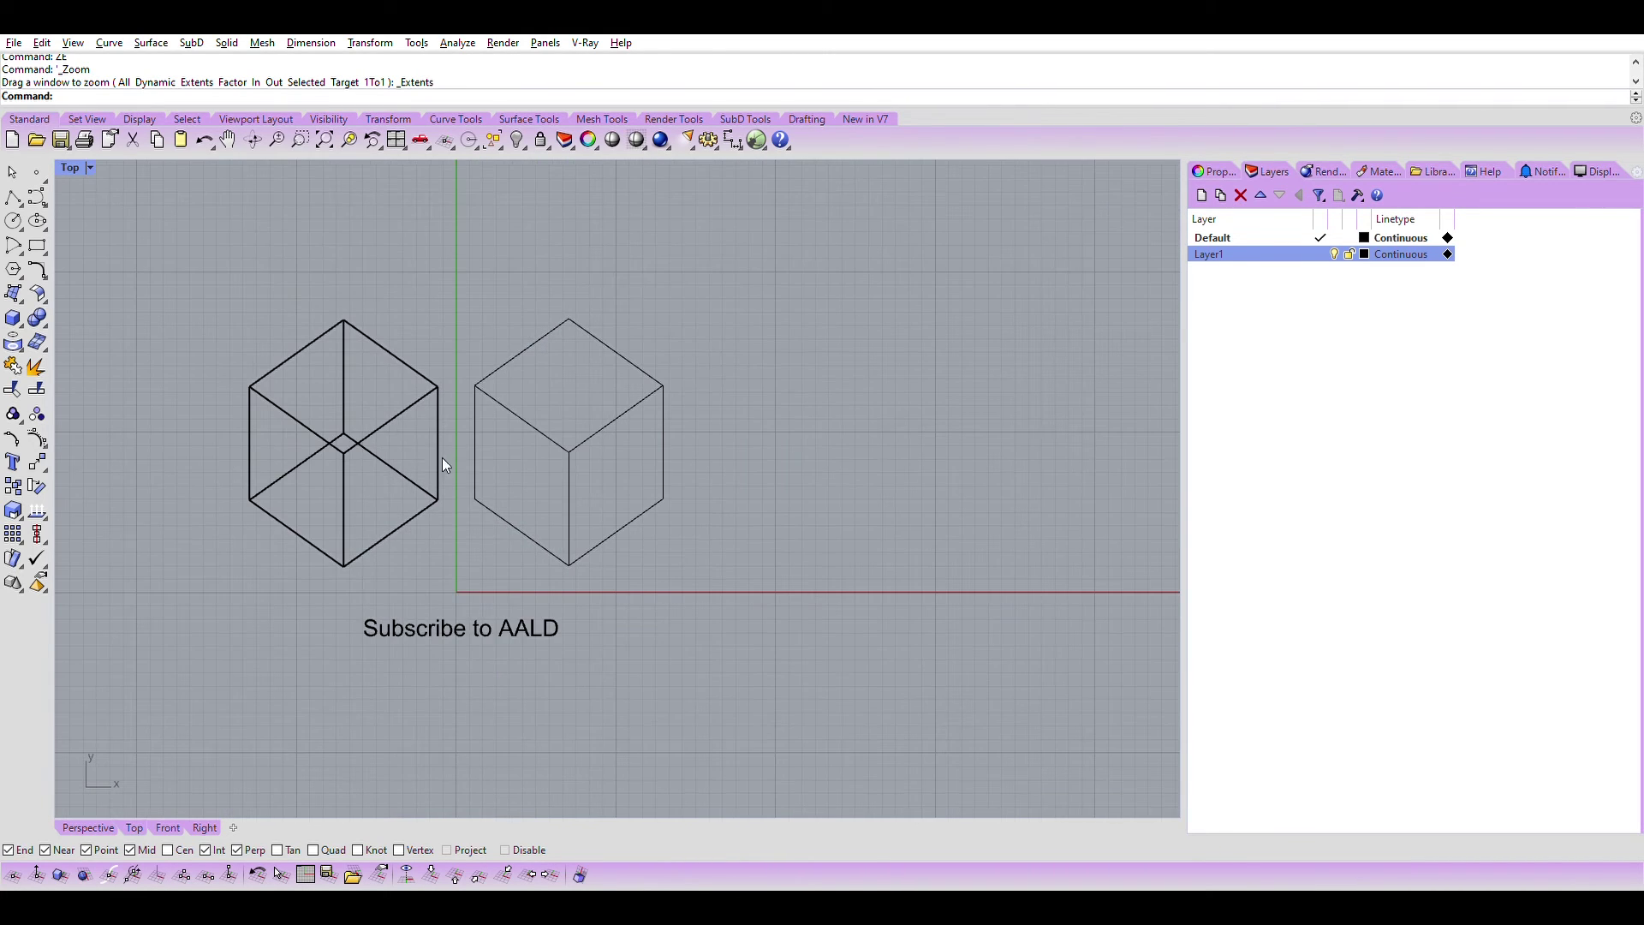
{"action": "scroll", "coordinate": [463, 475], "scroll_direction": "up", "scroll_amount": 2}
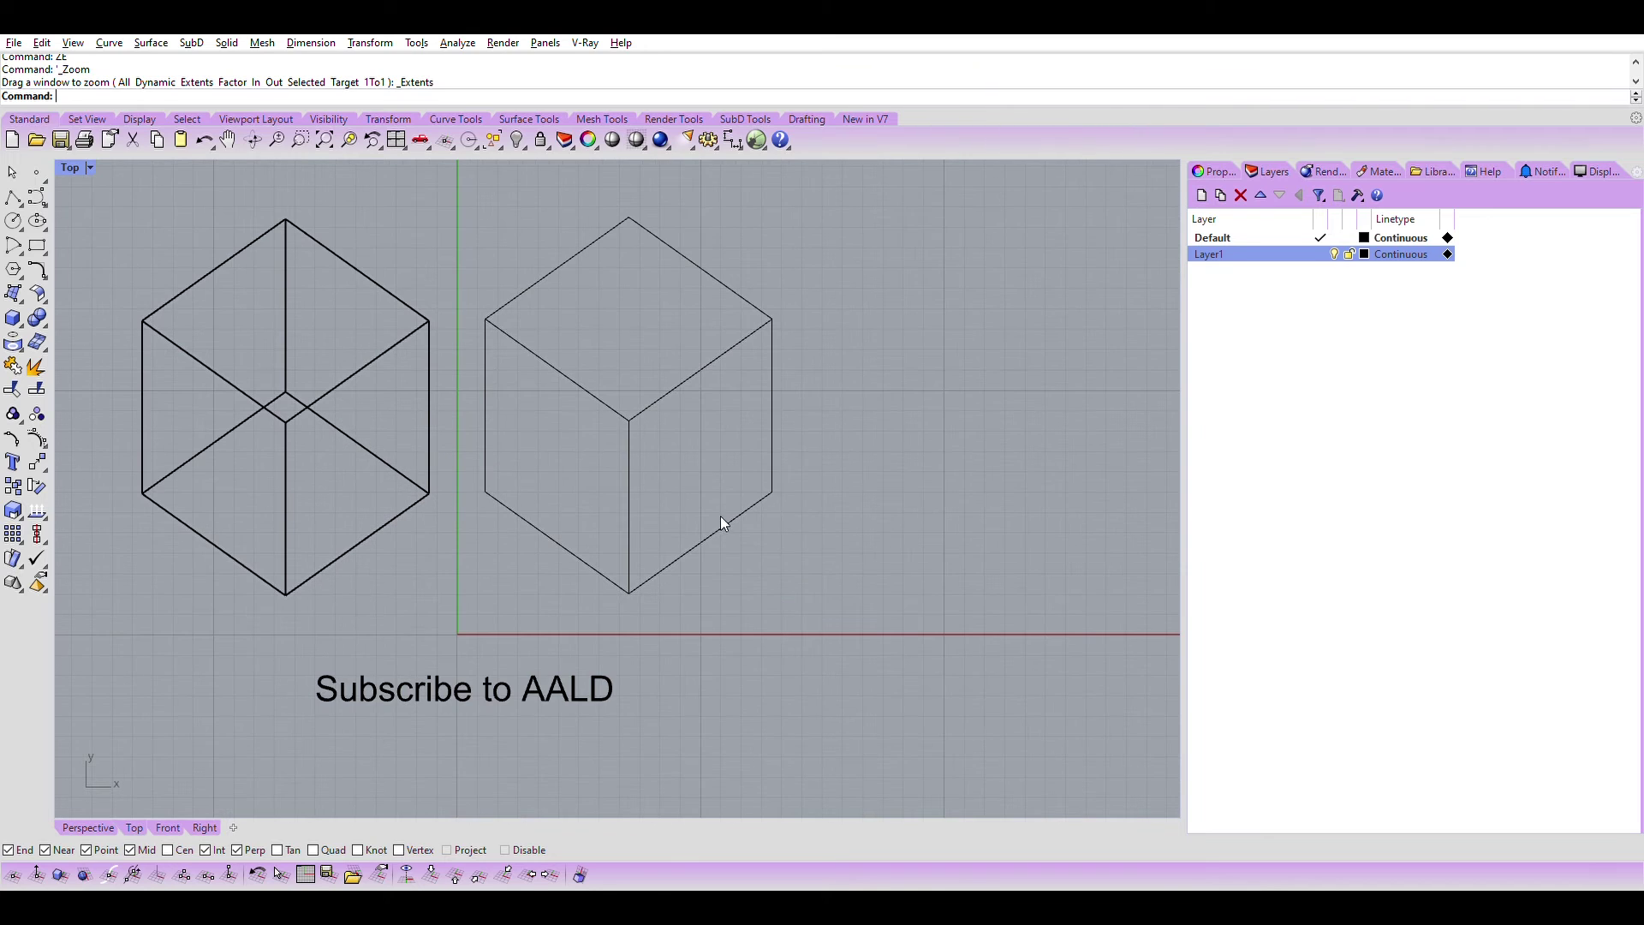
{"action": "scroll", "coordinate": [598, 502], "scroll_direction": "down", "scroll_amount": 2}
{"action": "scroll", "coordinate": [383, 487], "scroll_direction": "down", "scroll_amount": 1}
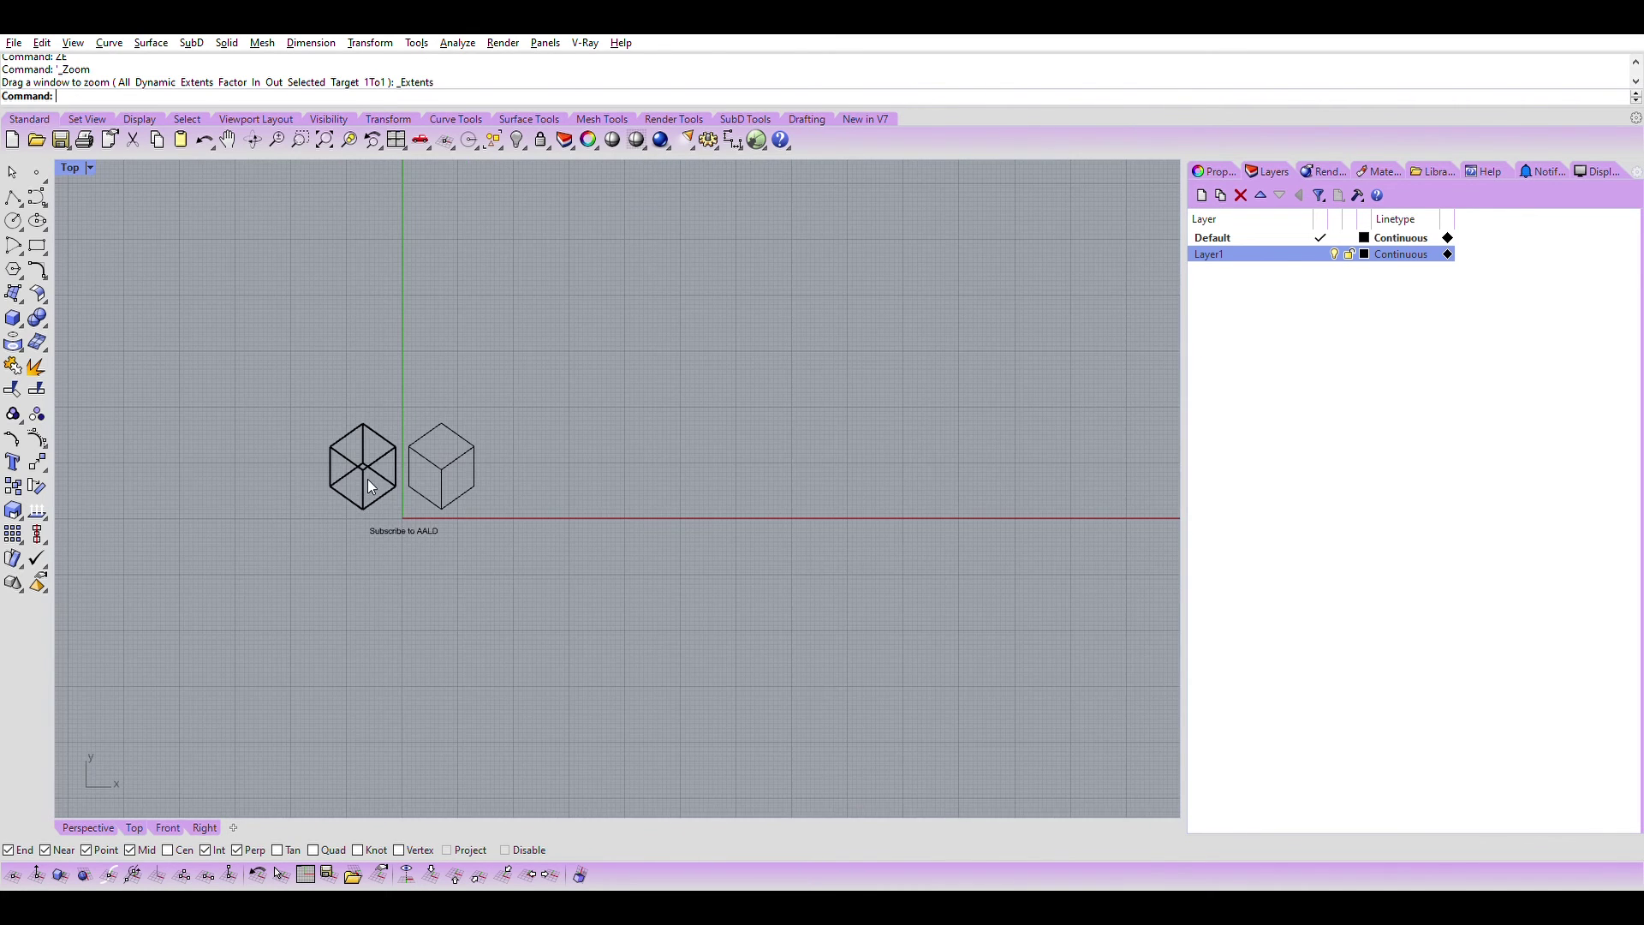
{"action": "scroll", "coordinate": [368, 478], "scroll_direction": "down", "scroll_amount": 1}
{"action": "scroll", "coordinate": [301, 471], "scroll_direction": "down", "scroll_amount": 2}
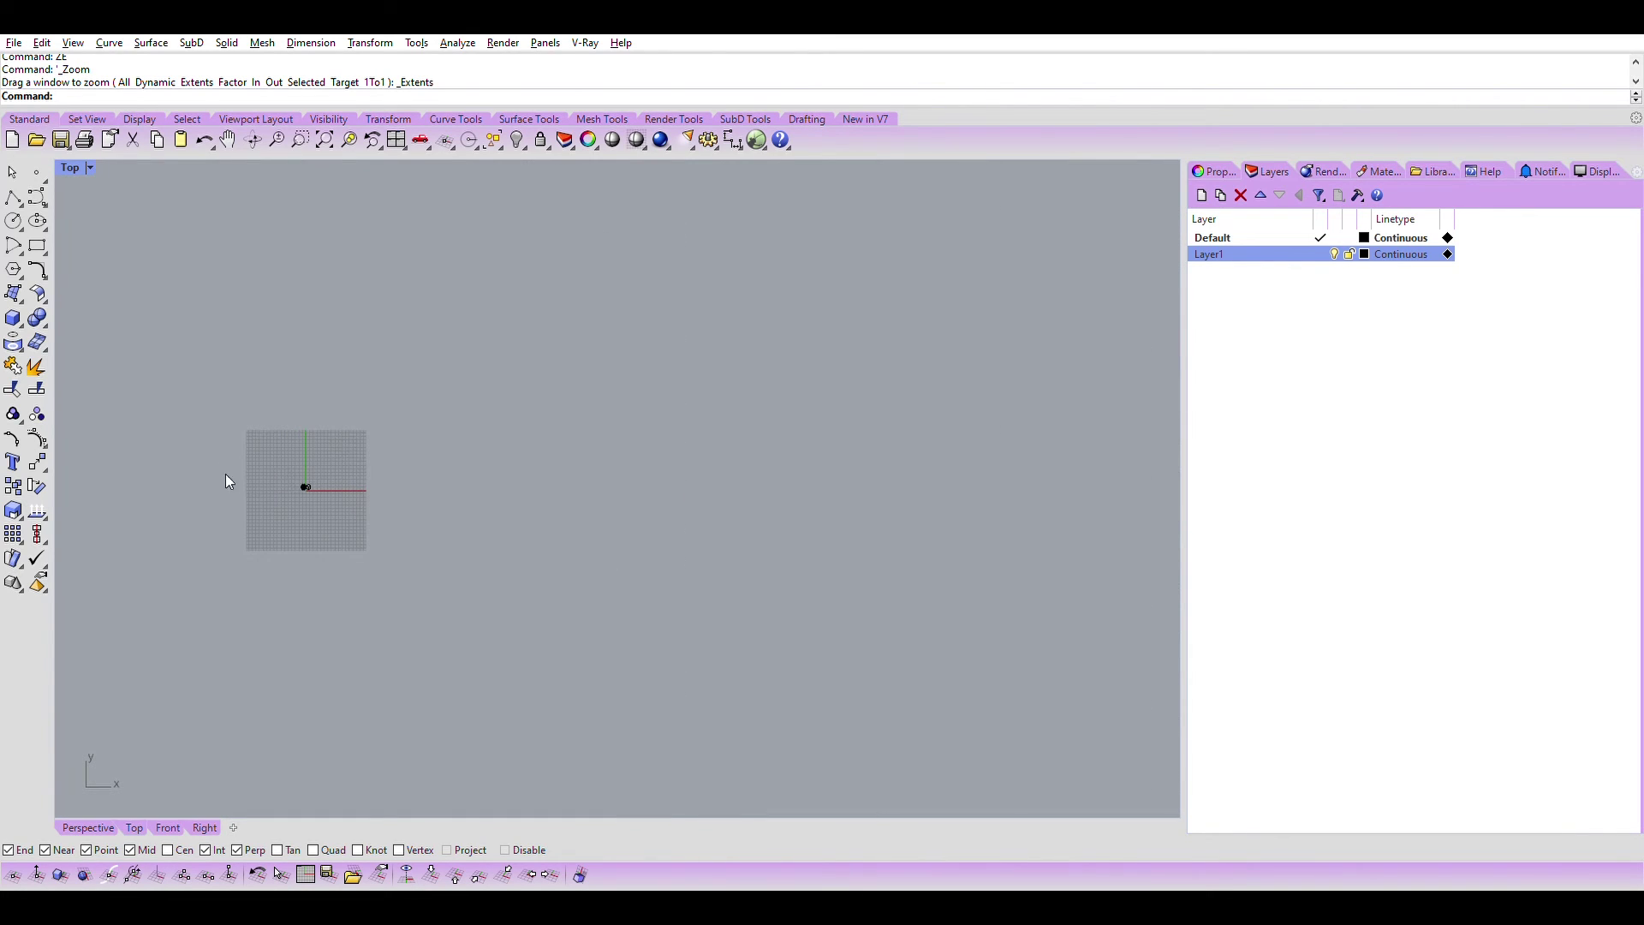
{"action": "scroll", "coordinate": [206, 465], "scroll_direction": "down", "scroll_amount": 2}
{"action": "scroll", "coordinate": [180, 463], "scroll_direction": "down", "scroll_amount": 1}
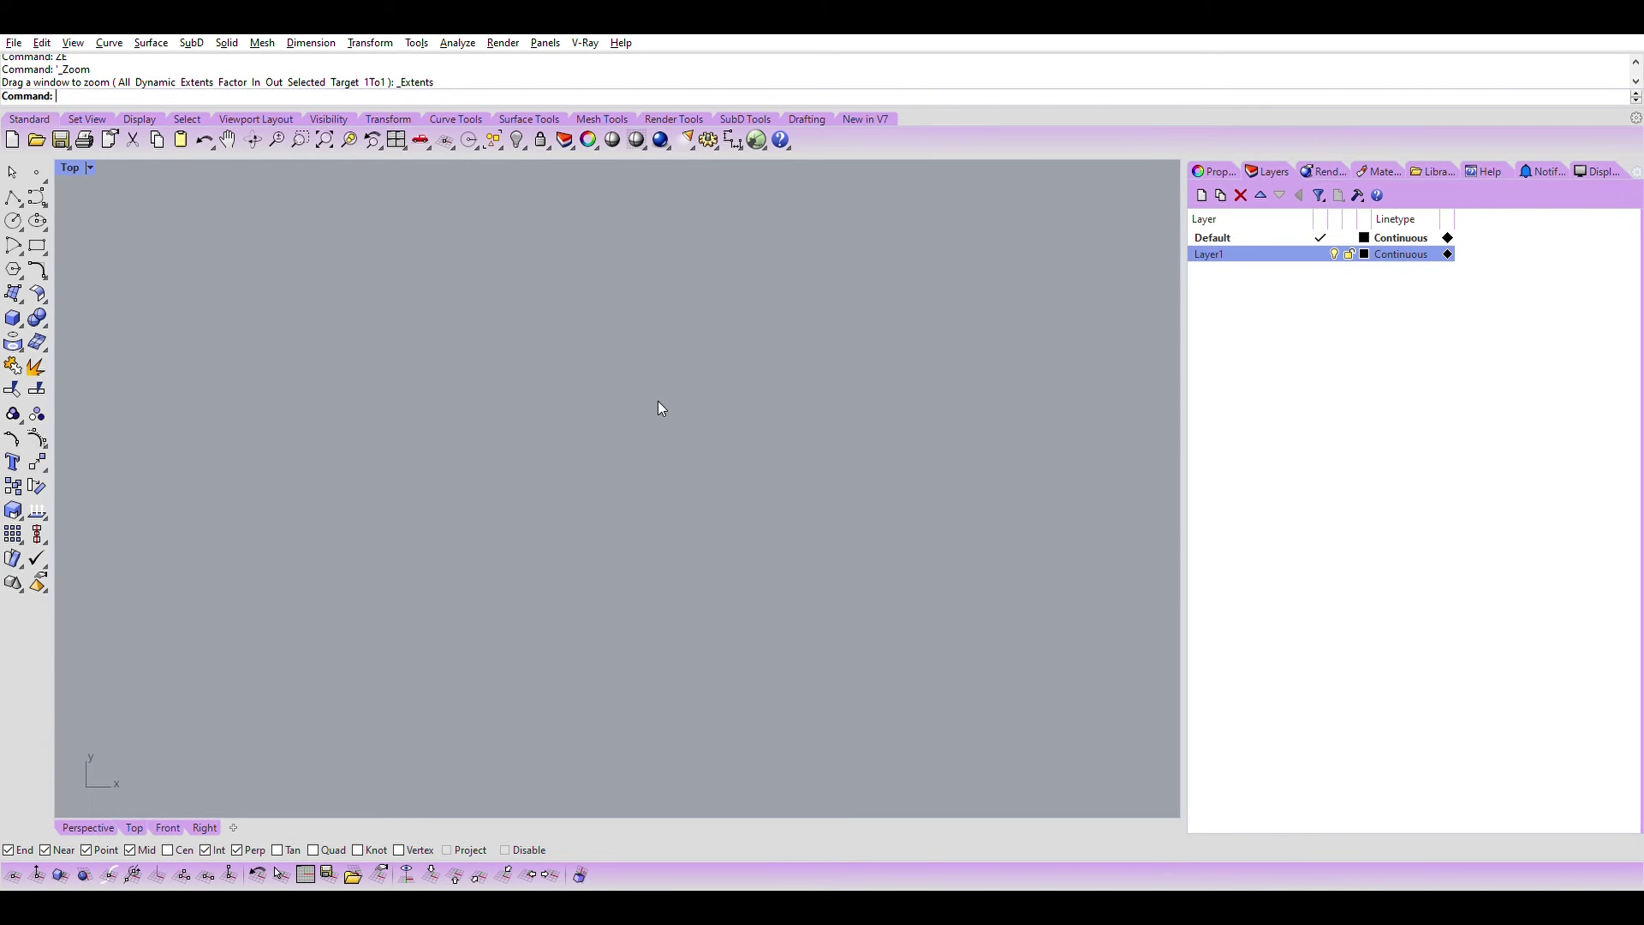
{"action": "type", "text": "setview"}
{"action": "key", "text": "Return"}
{"action": "left_click", "coordinate": [152, 96]}
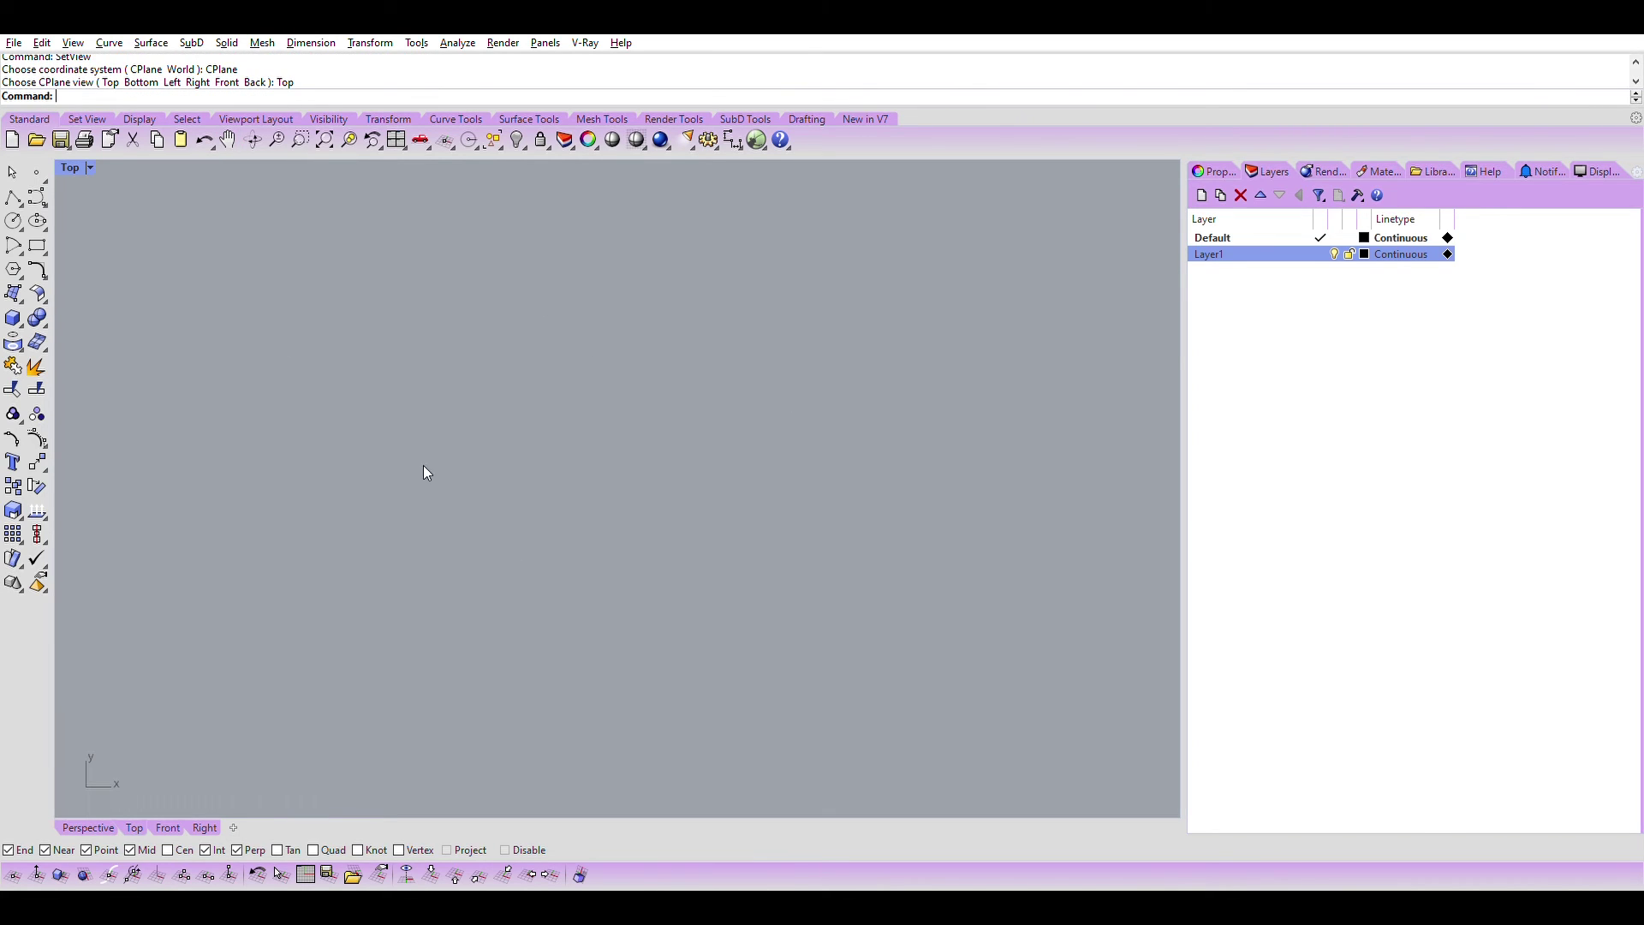
{"action": "left_click_drag", "start_coordinate": [785, 552], "coordinate": [390, 312]}
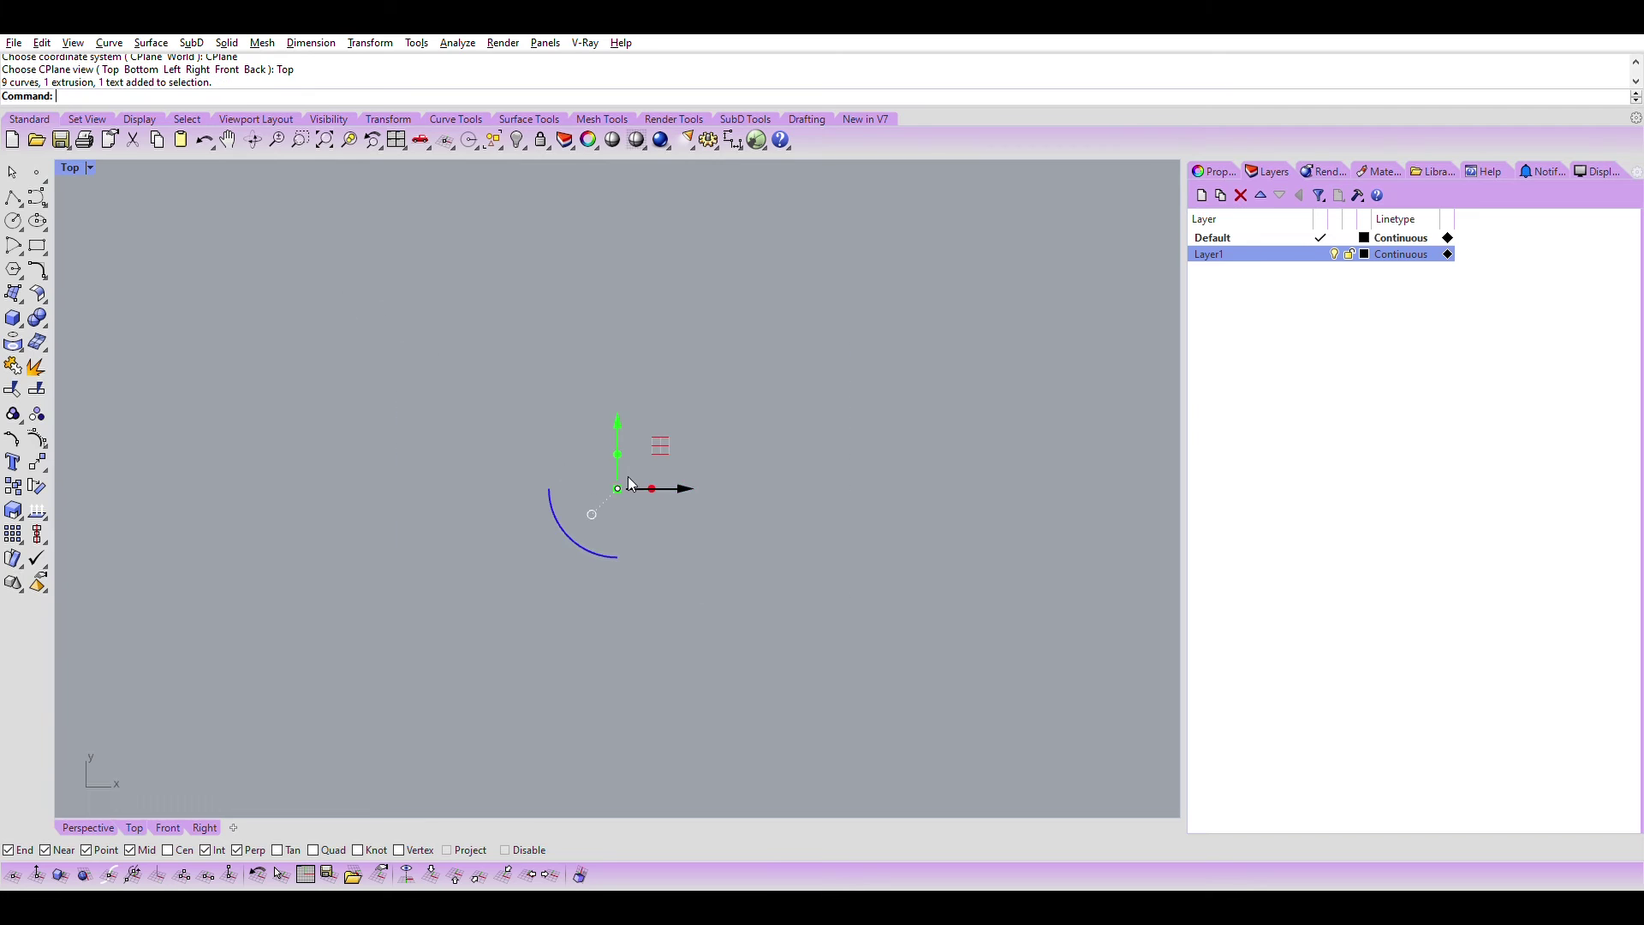
{"action": "left_click_drag", "start_coordinate": [614, 477], "coordinate": [620, 460]}
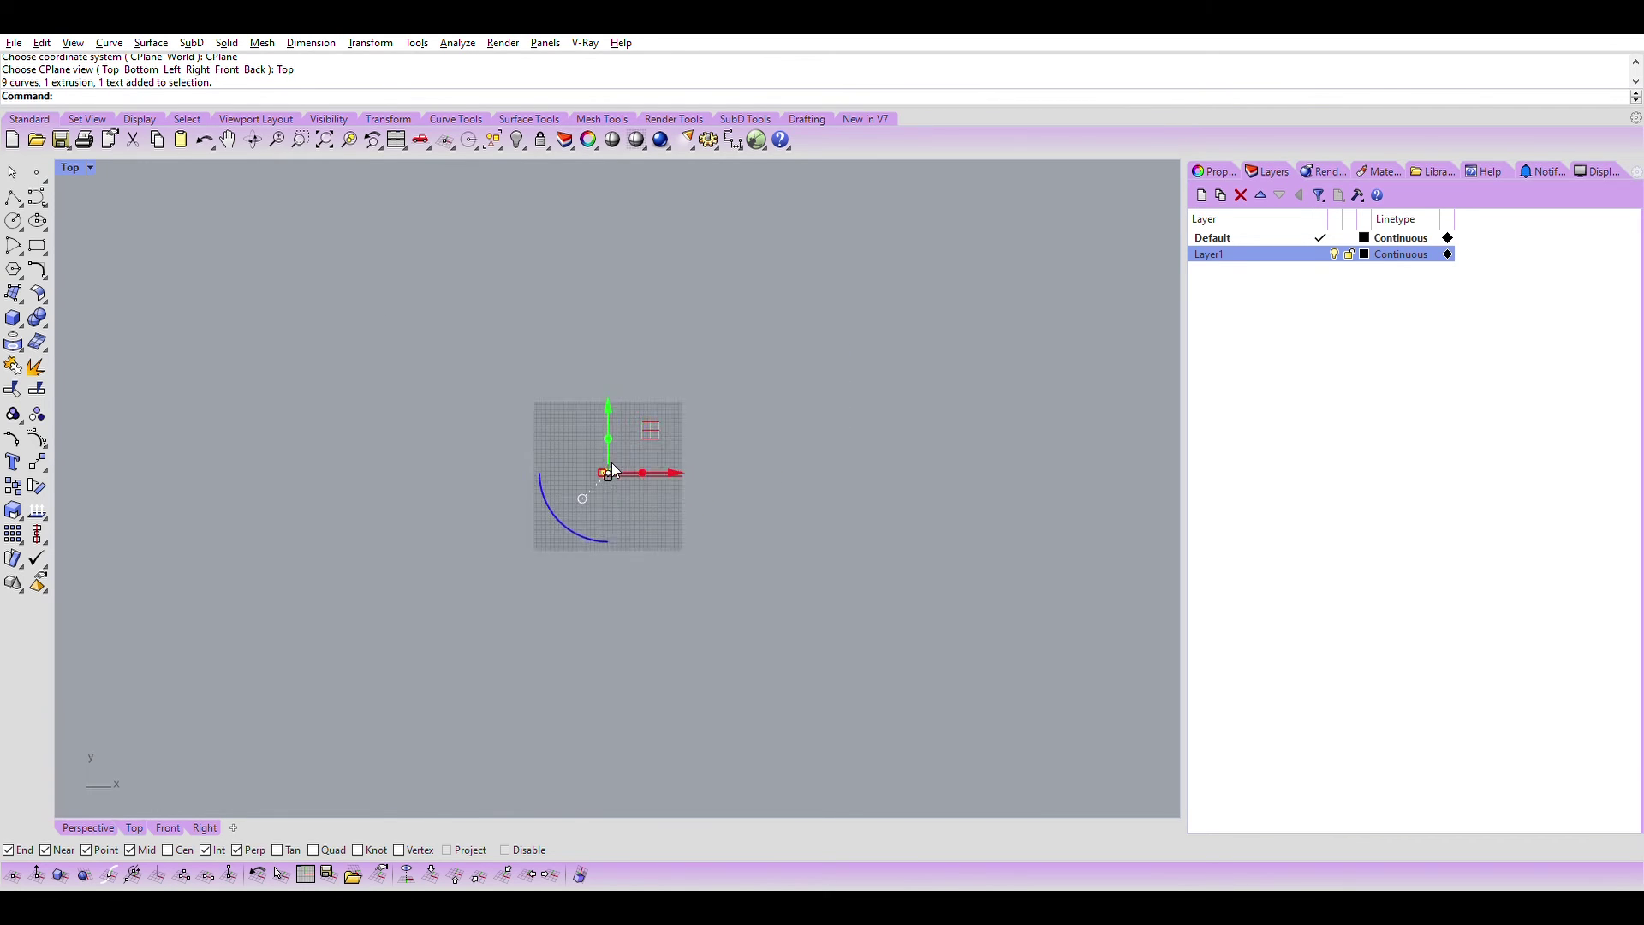
{"action": "left_click_drag", "start_coordinate": [617, 460], "coordinate": [682, 521]}
{"action": "left_click", "coordinate": [702, 526]}
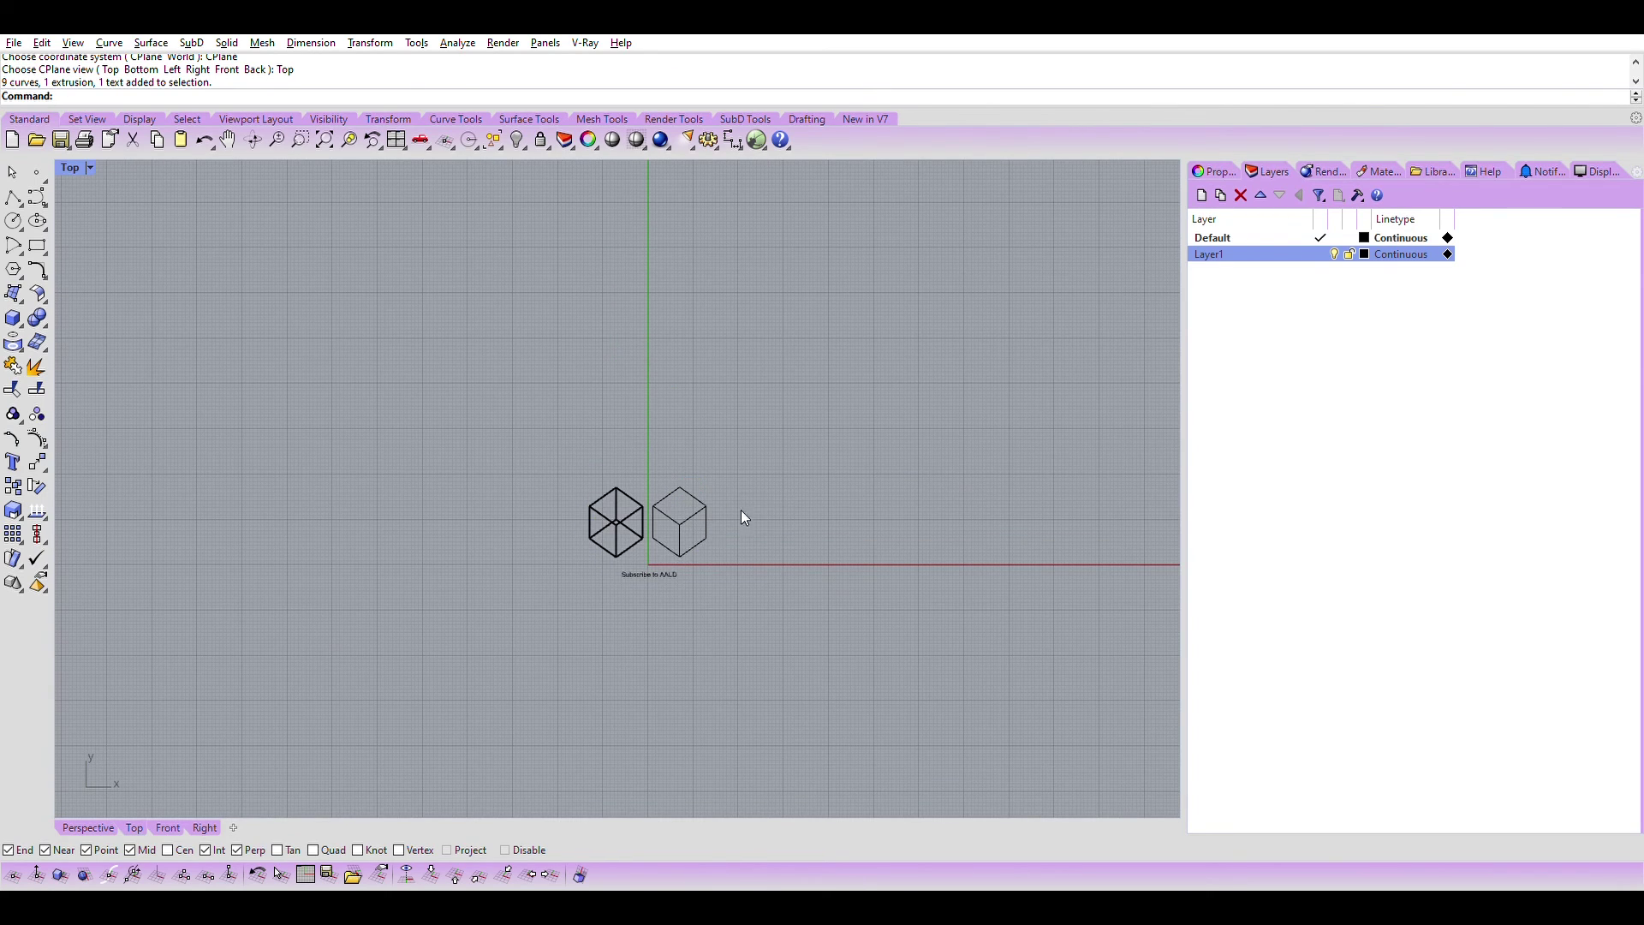
{"action": "scroll", "coordinate": [740, 509], "scroll_direction": "down", "scroll_amount": 3}
{"action": "scroll", "coordinate": [665, 486], "scroll_direction": "down", "scroll_amount": 2}
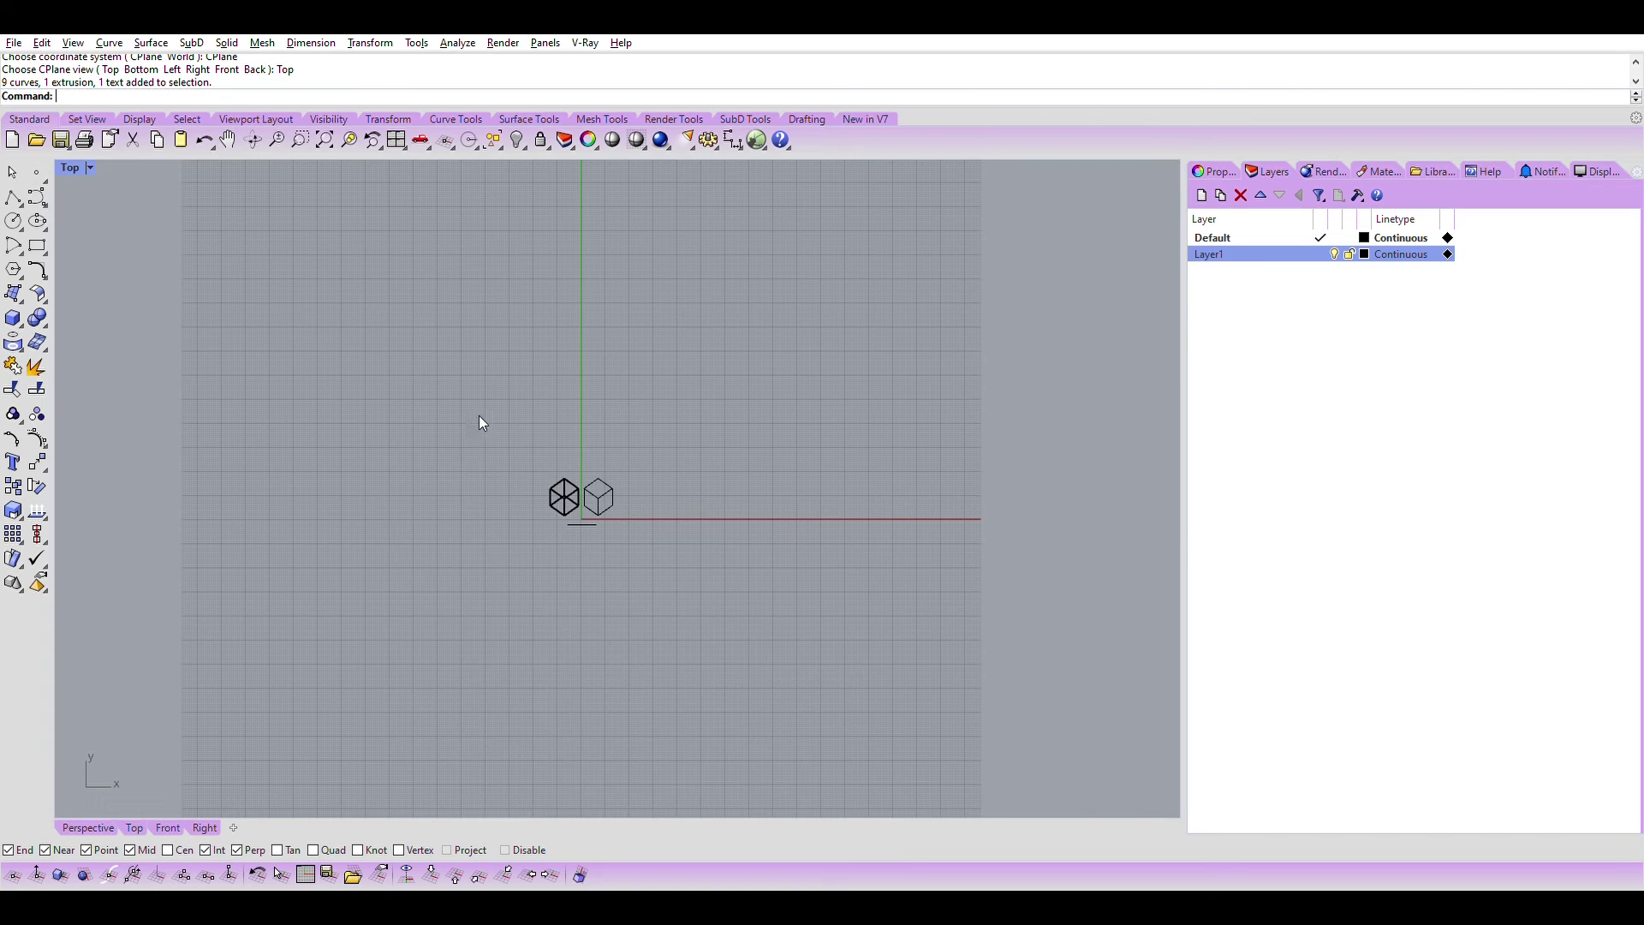
{"action": "scroll", "coordinate": [479, 416], "scroll_direction": "down", "scroll_amount": 5}
{"action": "scroll", "coordinate": [282, 394], "scroll_direction": "down", "scroll_amount": 3}
{"action": "right_click_drag", "start_coordinate": [384, 414], "coordinate": [103, 422]}
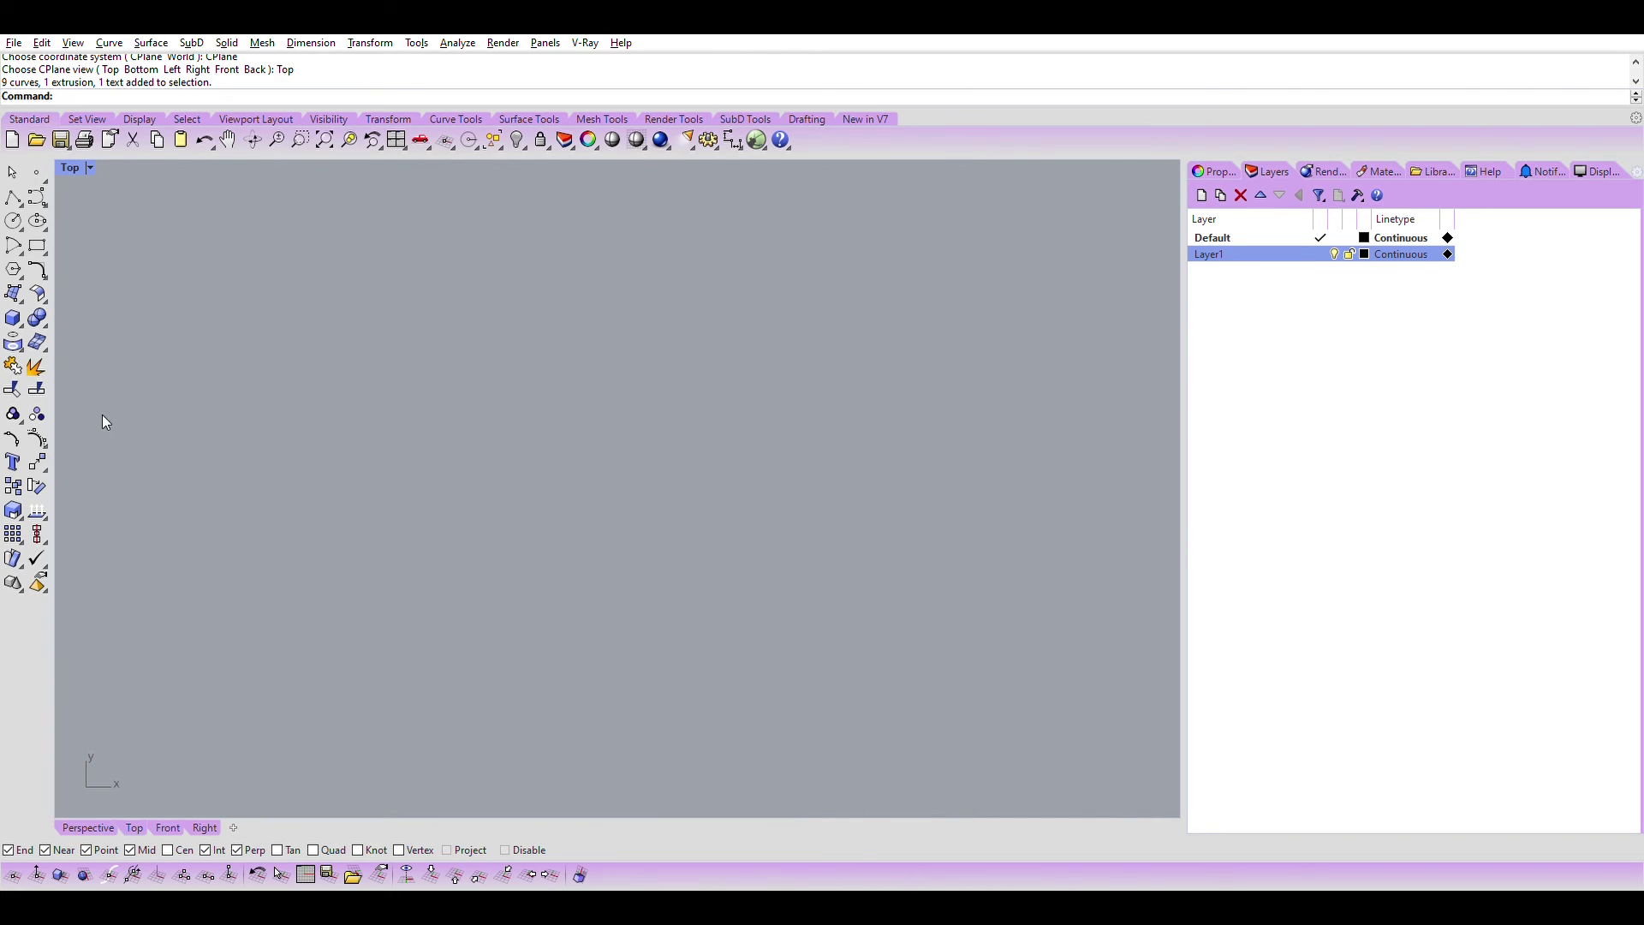
{"action": "type", "text": "4"}
{"action": "type", "text": "view"}
- Switch to the 4View layout and frame the cubes and text in Top viewport
{"action": "key", "text": "Return"}
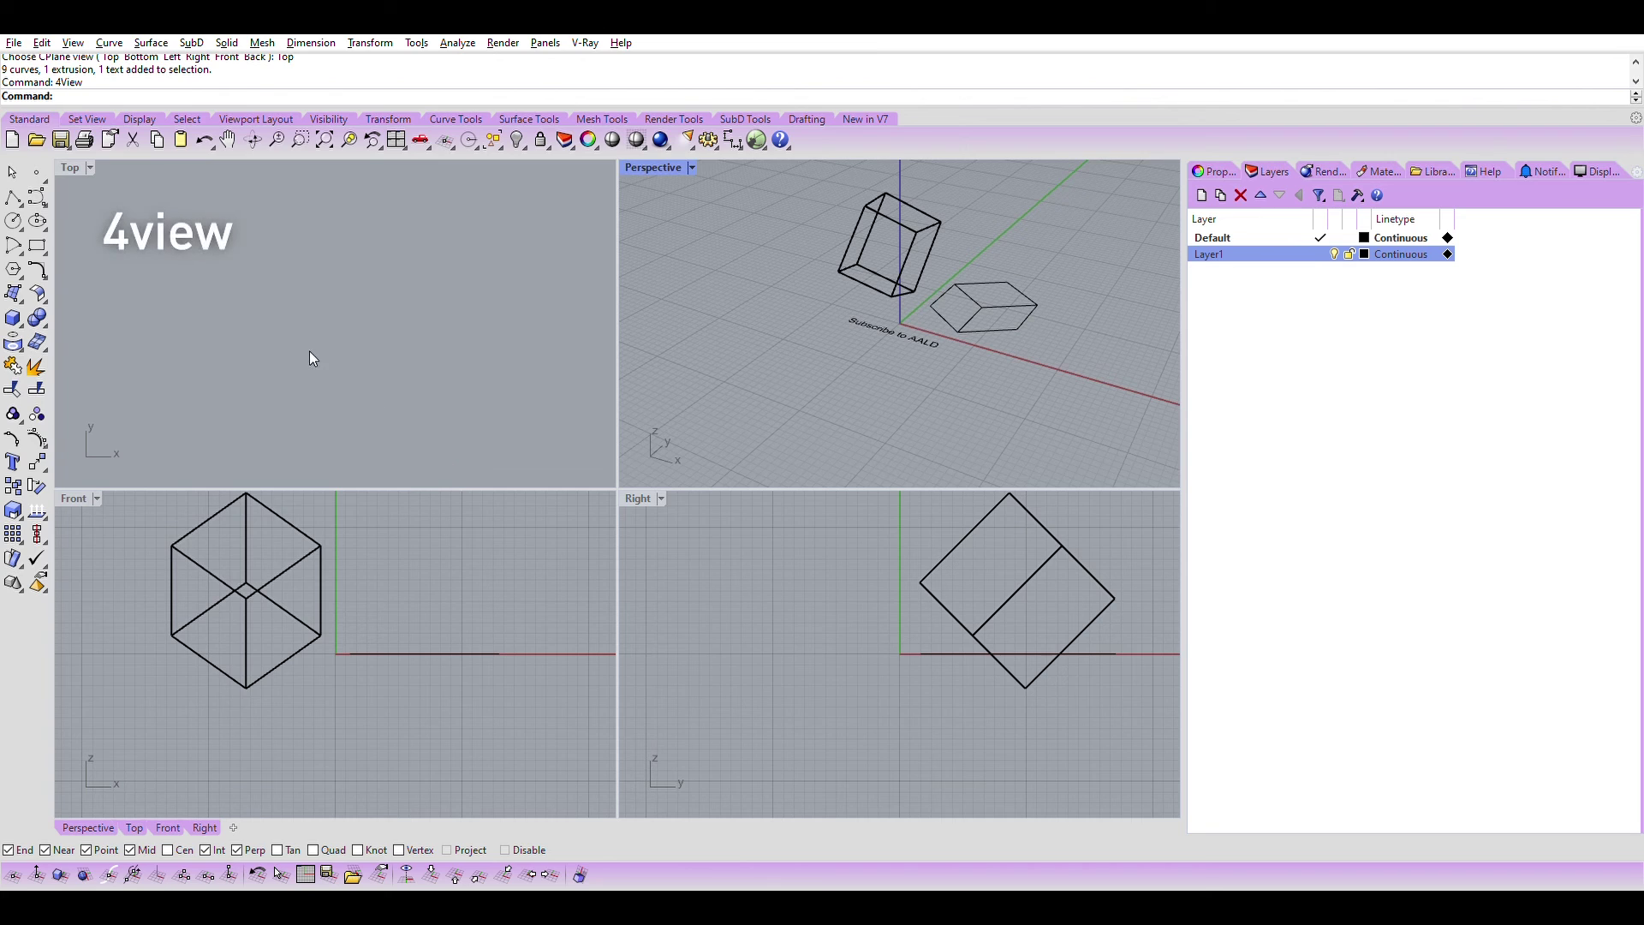
{"action": "left_click", "coordinate": [164, 270]}
{"action": "type", "text": "ViewCaptureToFile"}
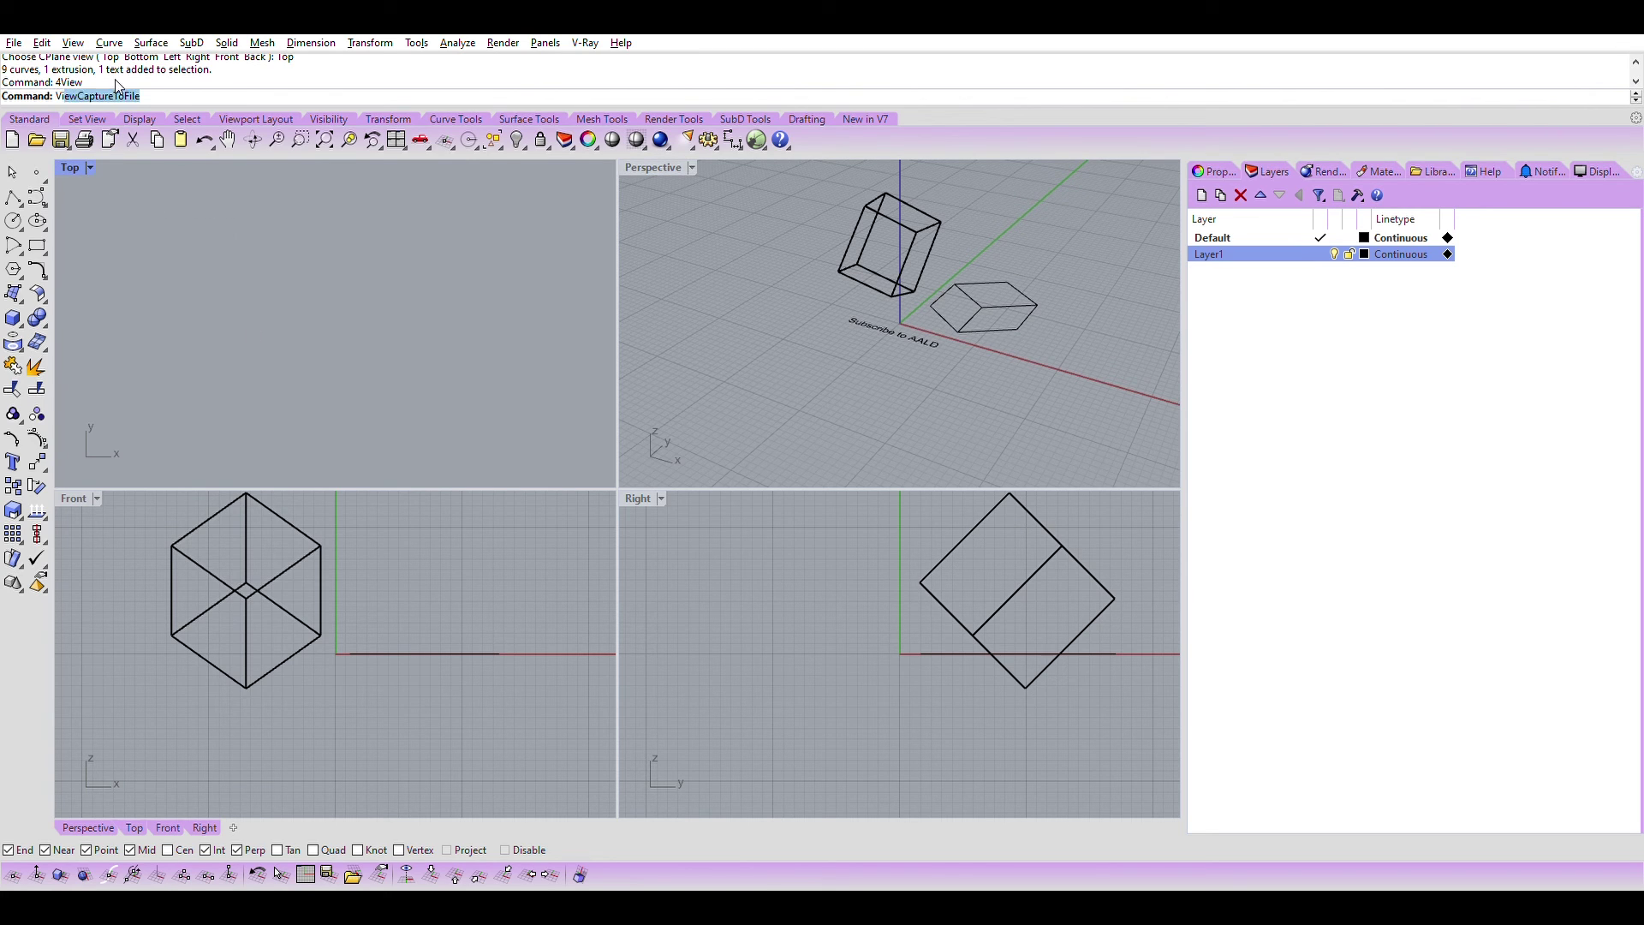
{"action": "type", "text": "4v"}
{"action": "key", "text": "Return"}
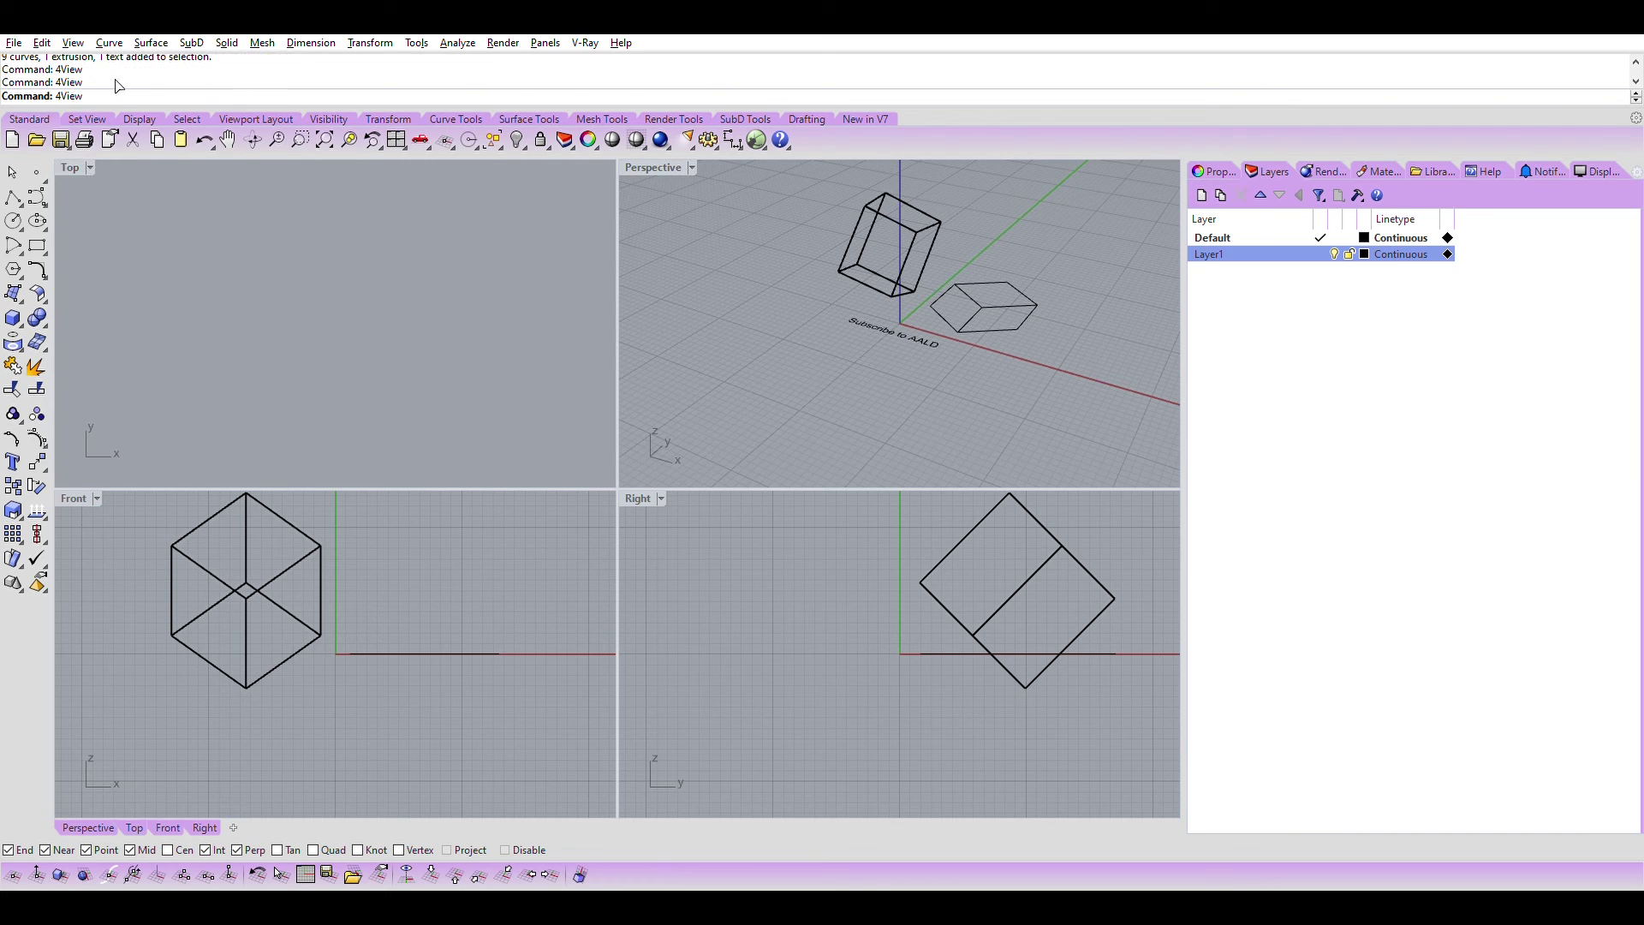
{"action": "scroll", "coordinate": [425, 279], "scroll_direction": "down", "scroll_amount": 2}
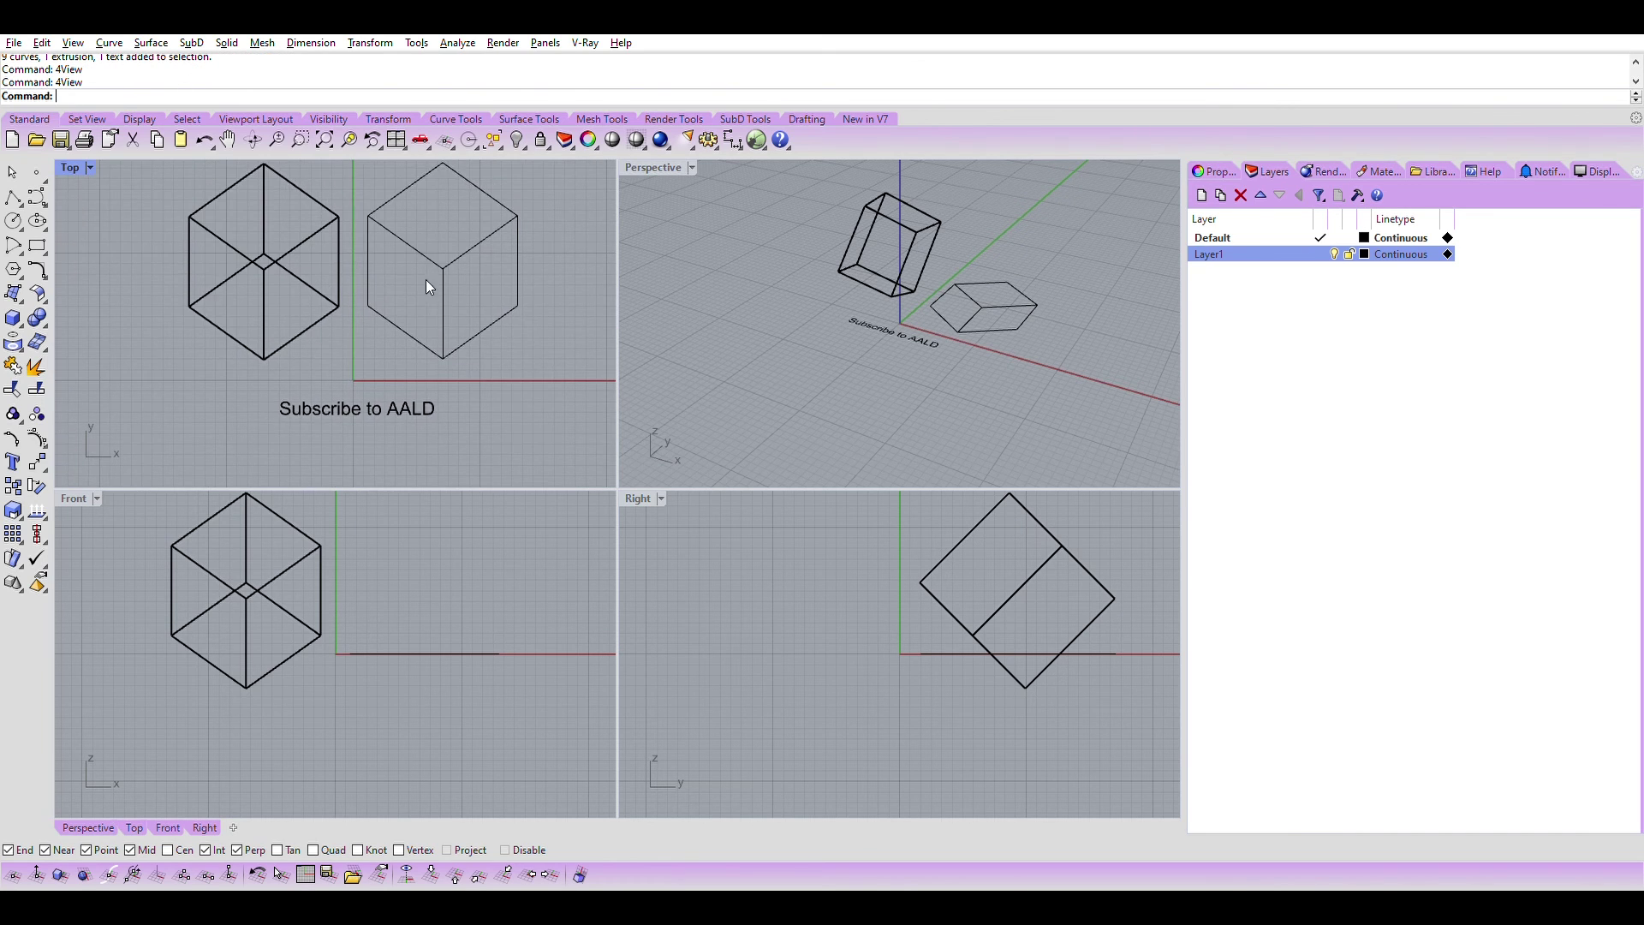
{"action": "scroll", "coordinate": [468, 303], "scroll_direction": "down", "scroll_amount": 2}
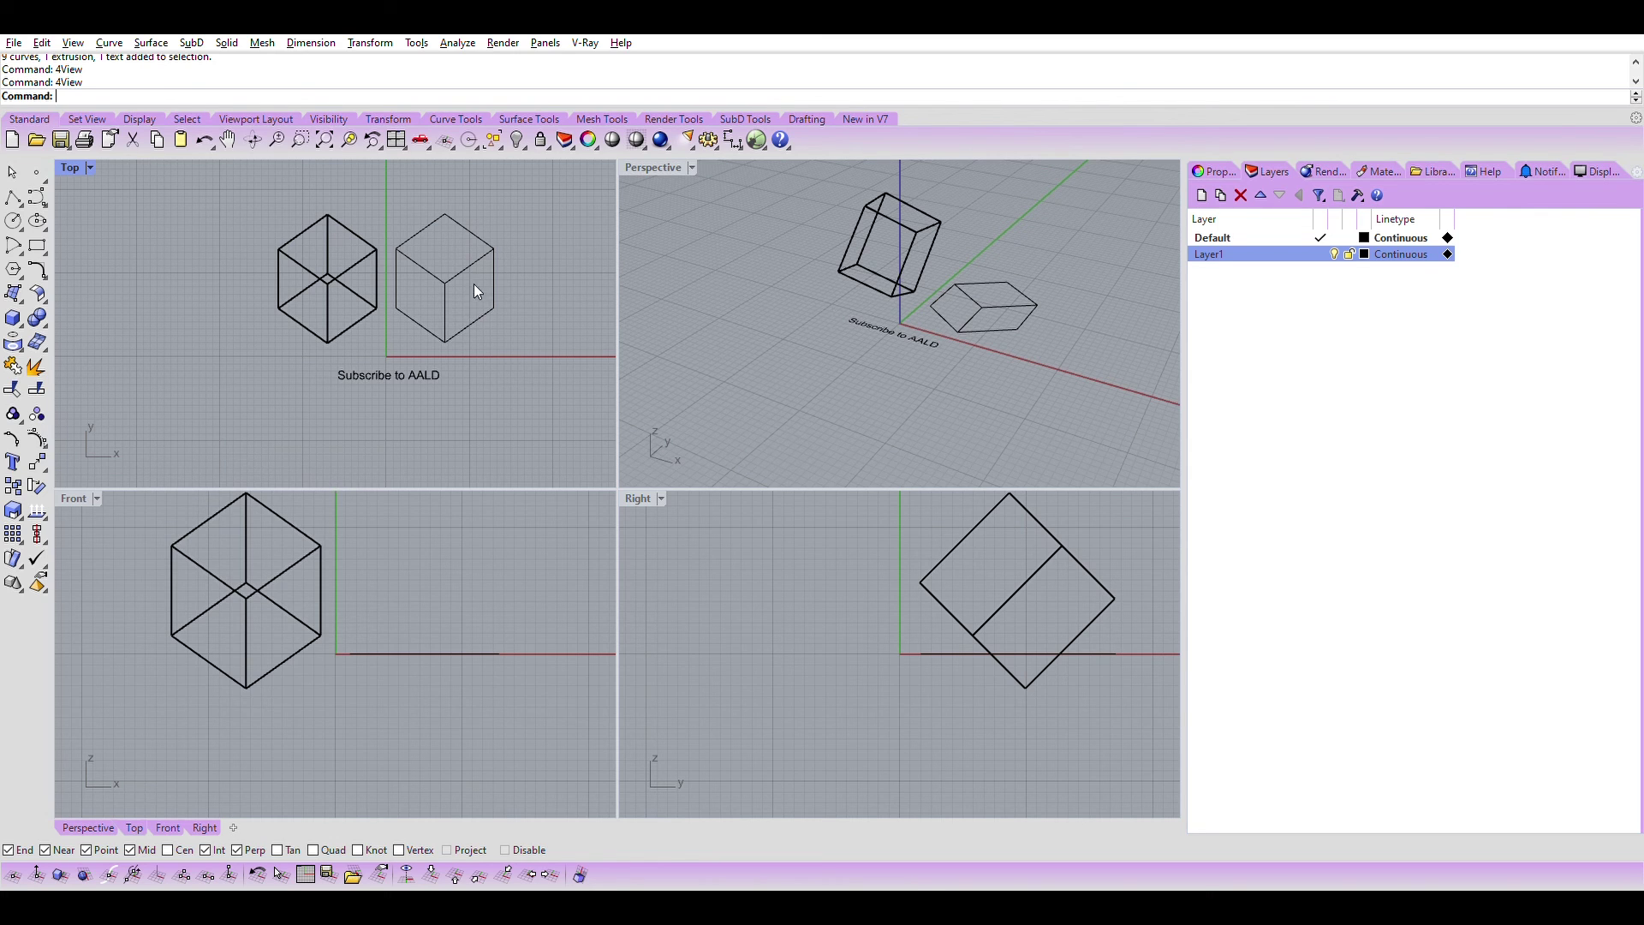
{"action": "right_click_drag", "start_coordinate": [474, 285], "coordinate": [477, 309]}
{"action": "scroll", "coordinate": [468, 307], "scroll_direction": "up", "scroll_amount": 1}
{"action": "scroll", "coordinate": [368, 284], "scroll_direction": "up", "scroll_amount": 1}
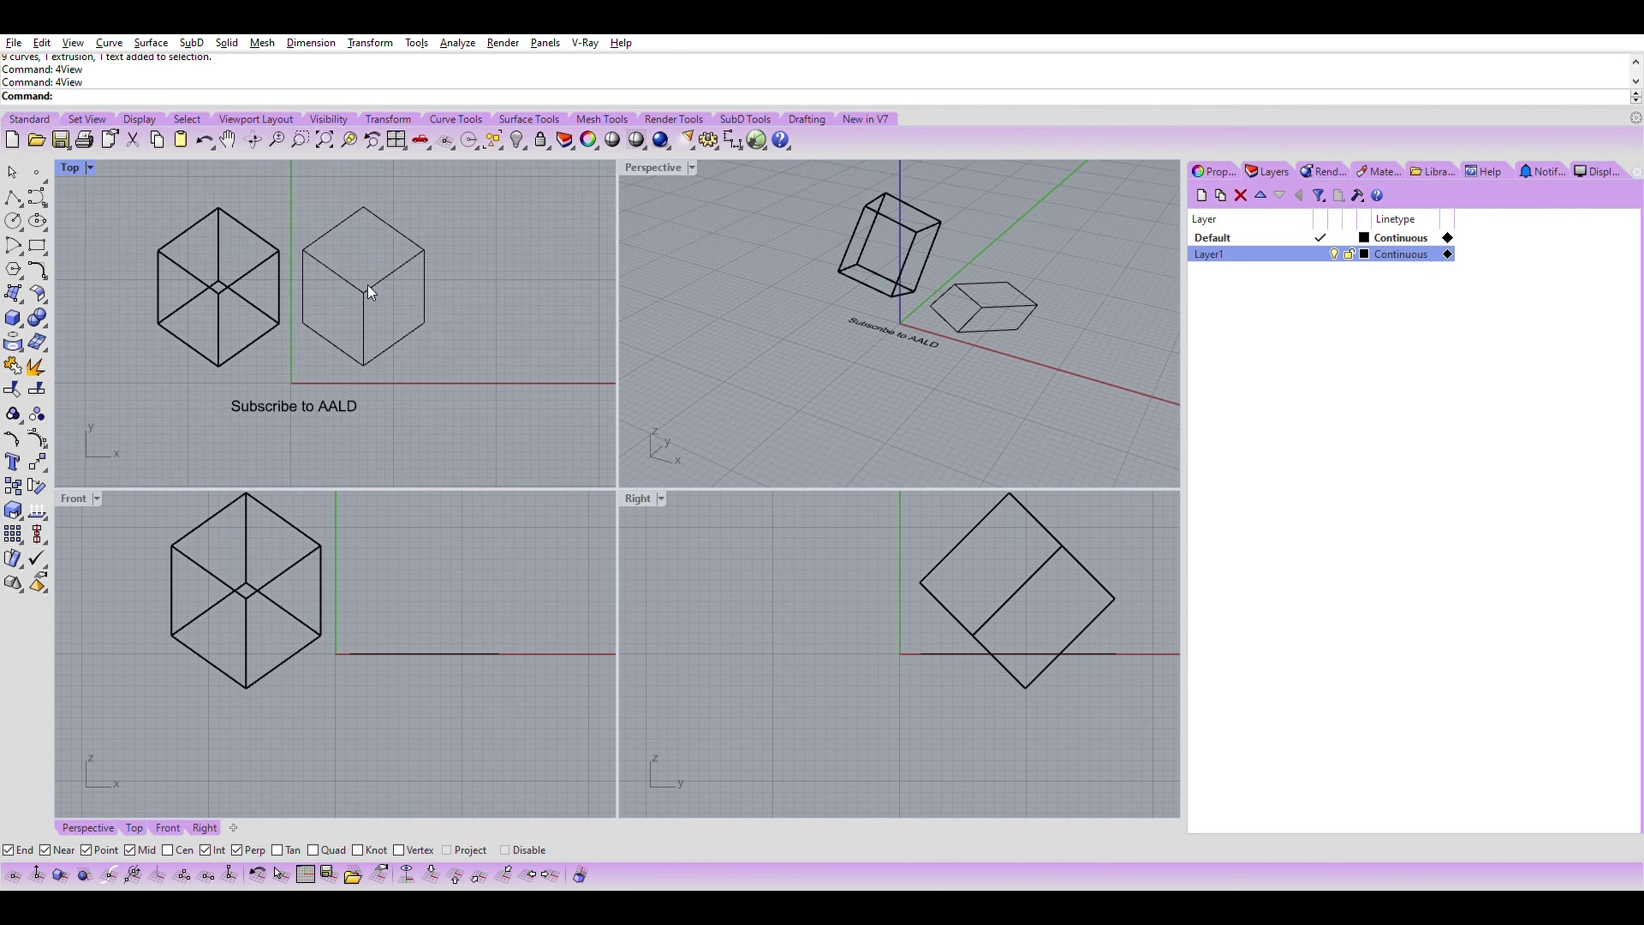
{"action": "scroll", "coordinate": [325, 268], "scroll_direction": "up", "scroll_amount": 1}
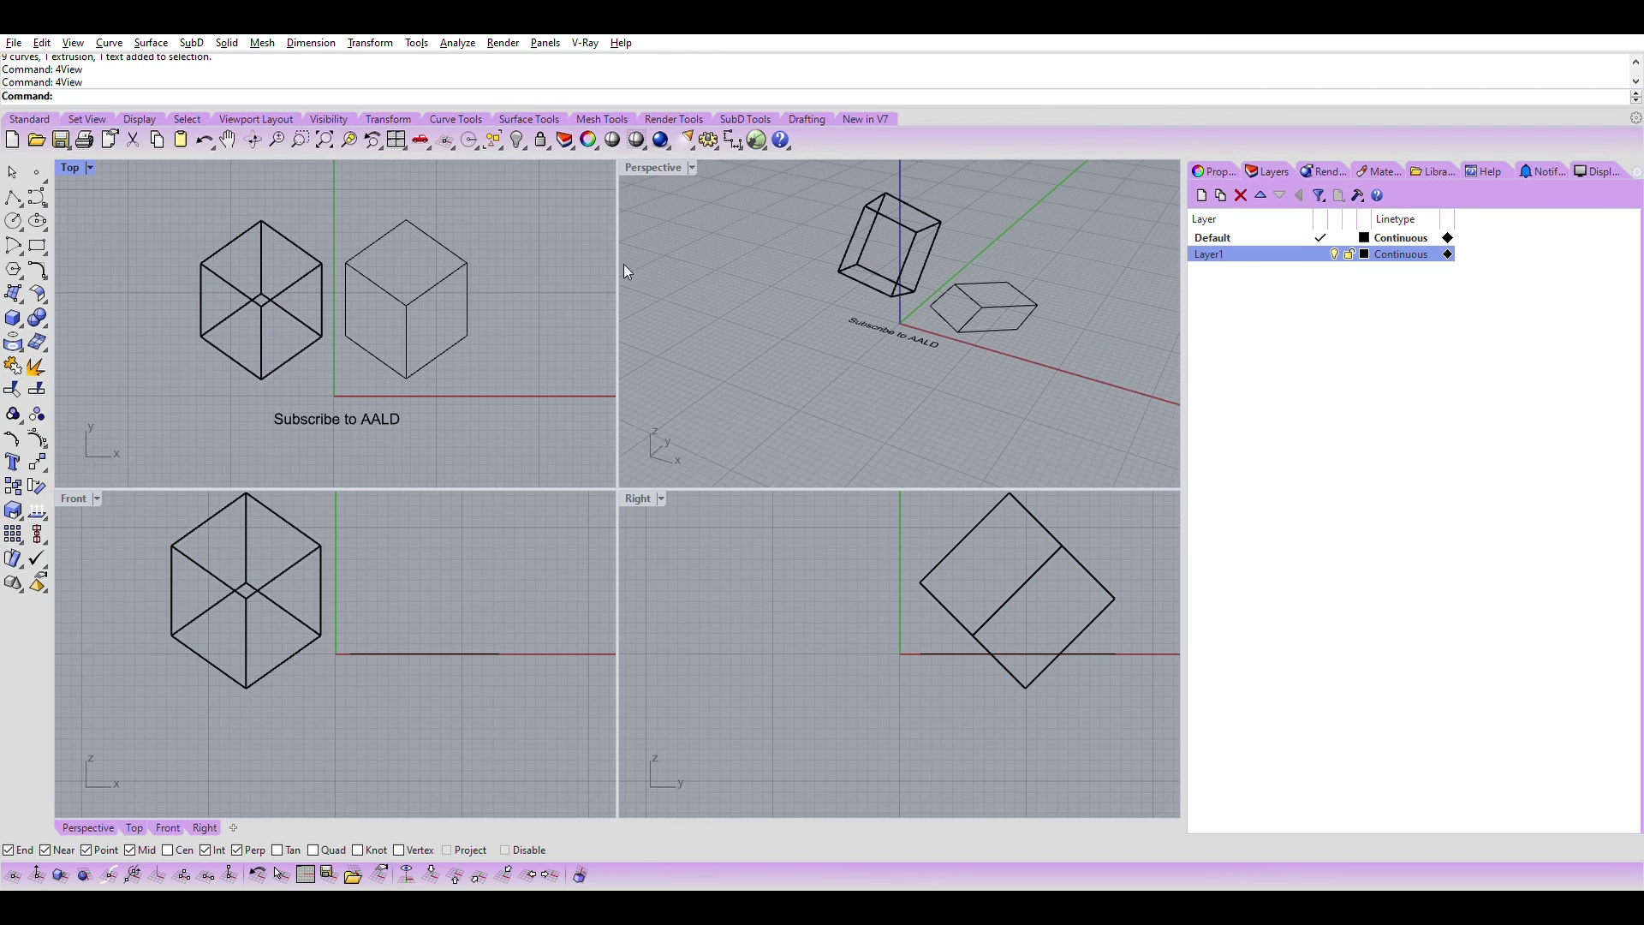